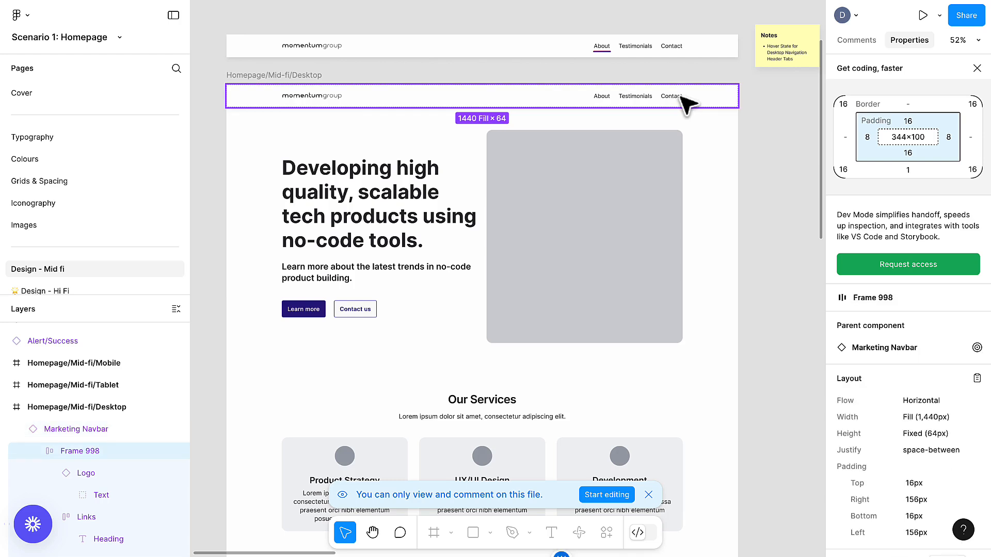
- Inspect the size and spacing of the Contact link, logo and nav links in the desktop homepage navbar
double_click(683, 97)
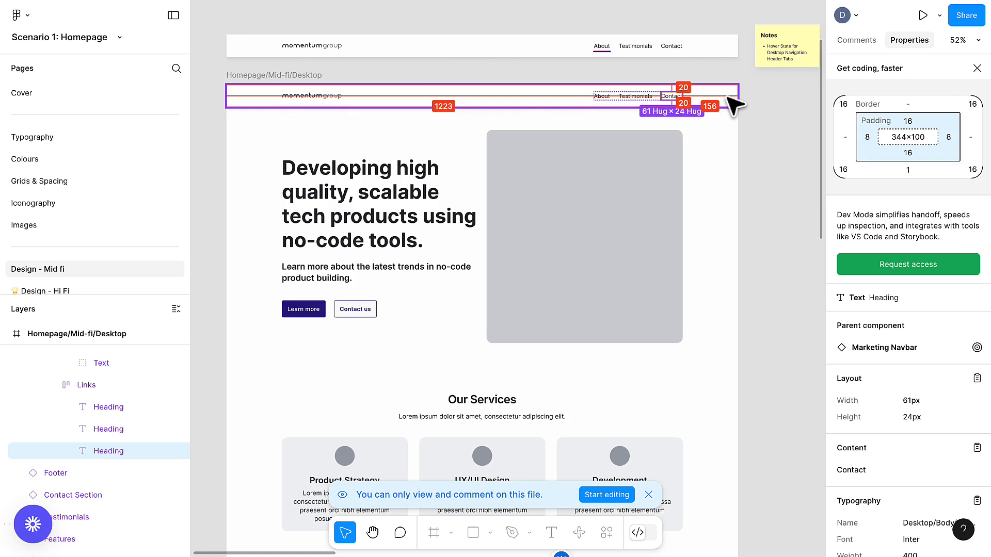
click(276, 96)
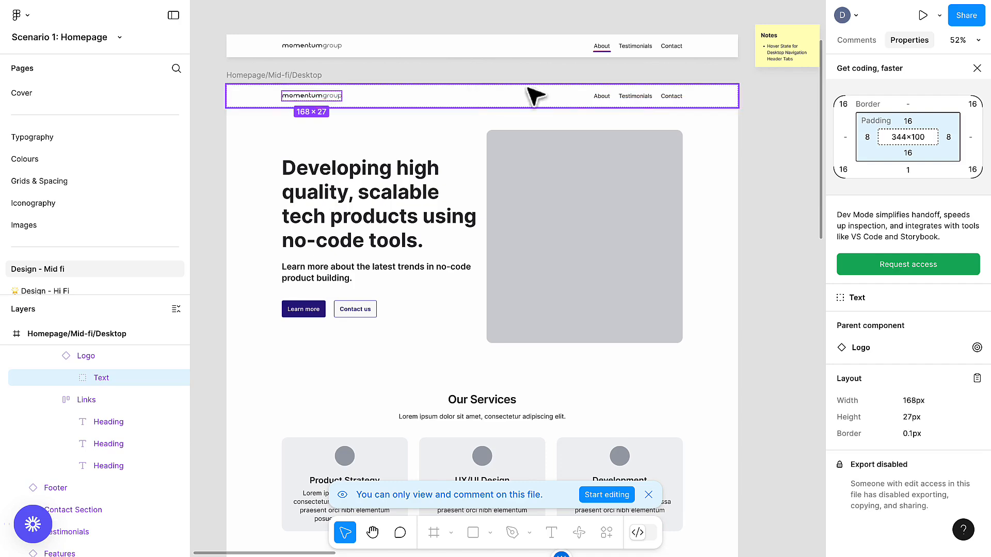
click(604, 97)
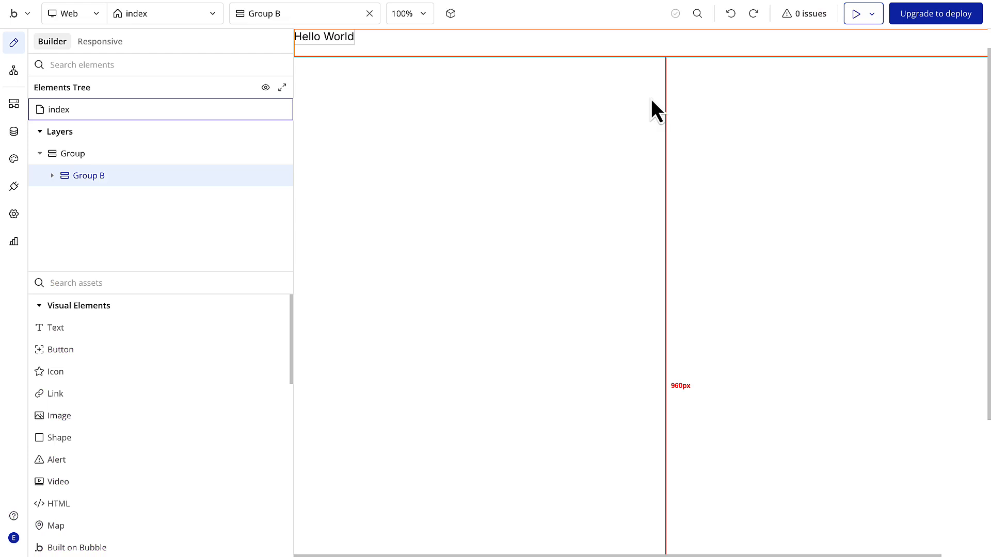
- Switch to Bubble and delete the existing Group with its nested group from the index page
click(140, 157)
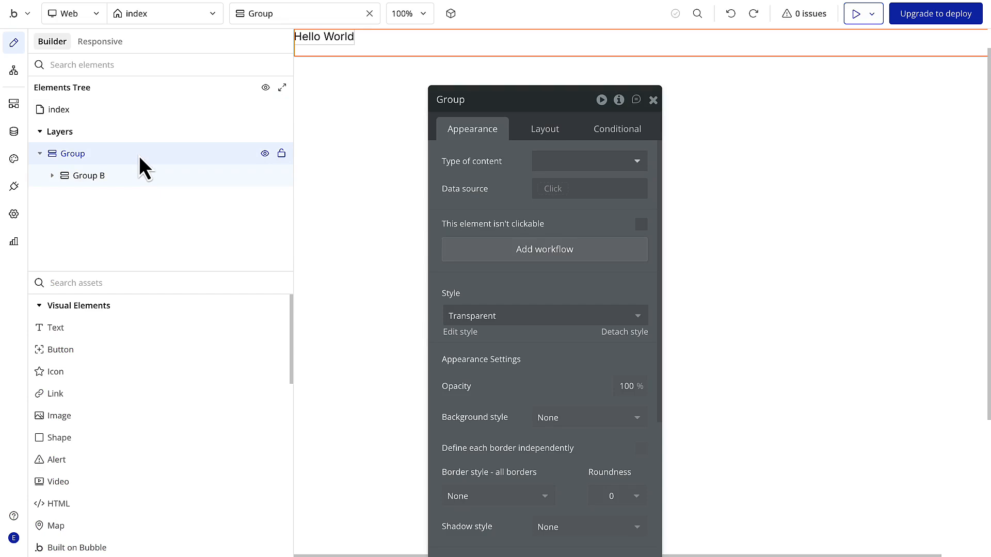
key(Delete)
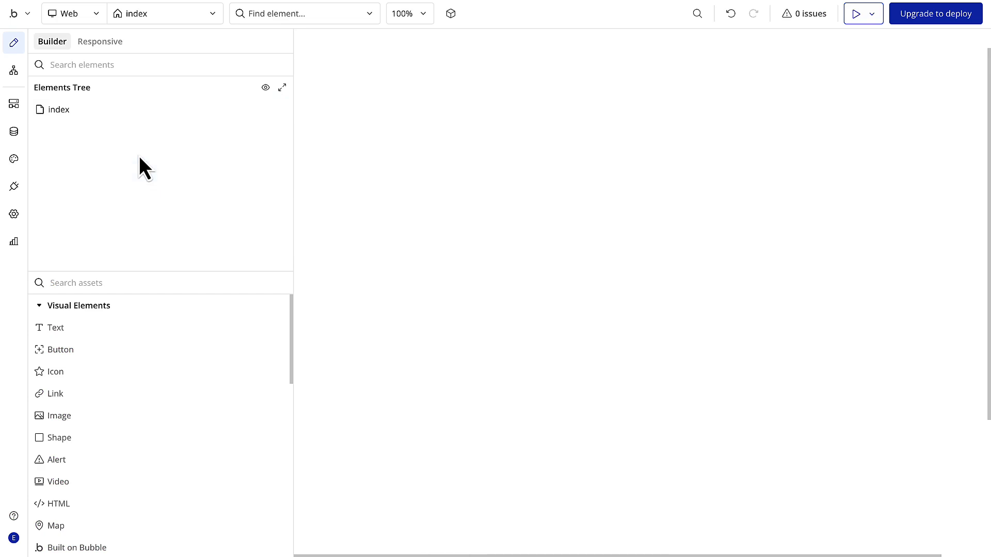
- Choose Column as the container layout of the index page
click(122, 112)
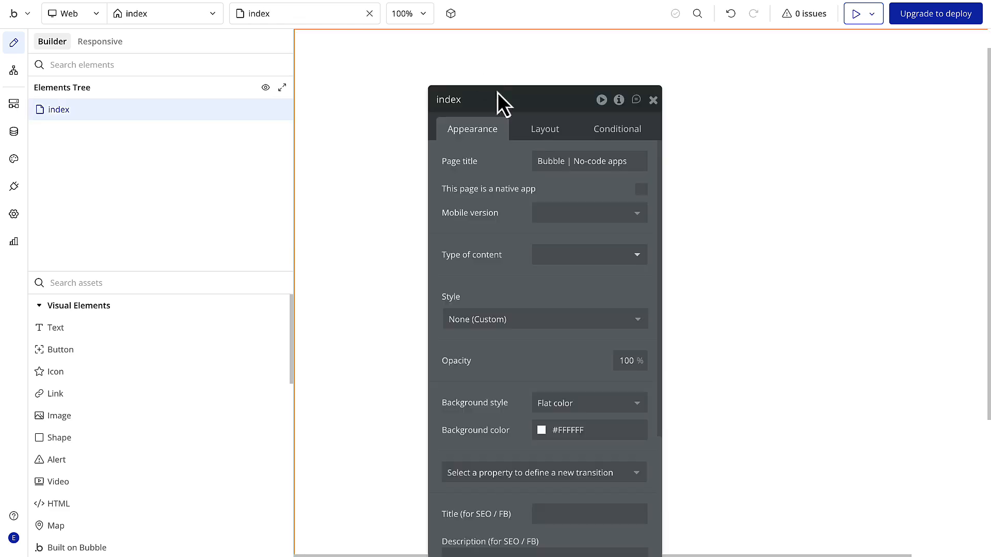
click(548, 132)
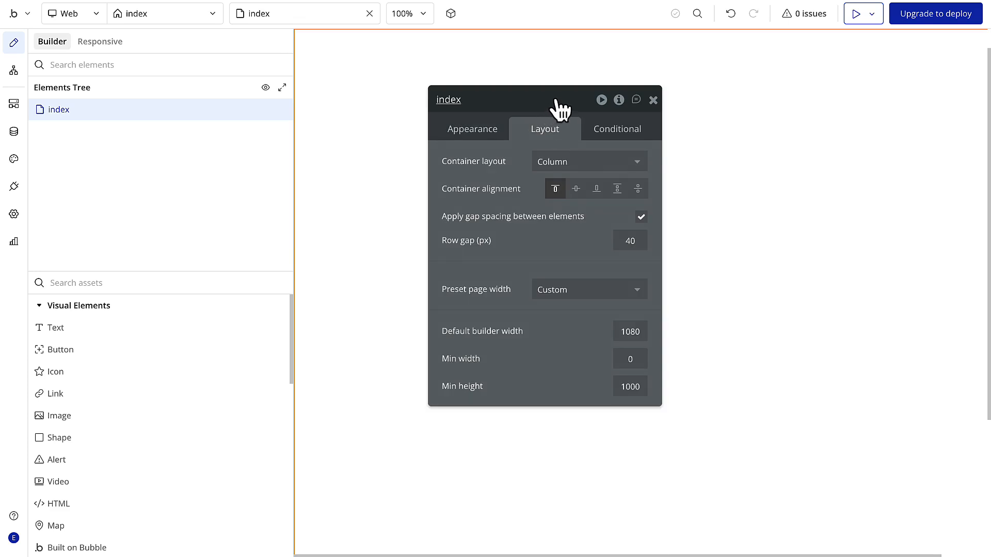
drag(556, 106, 559, 75)
click(580, 130)
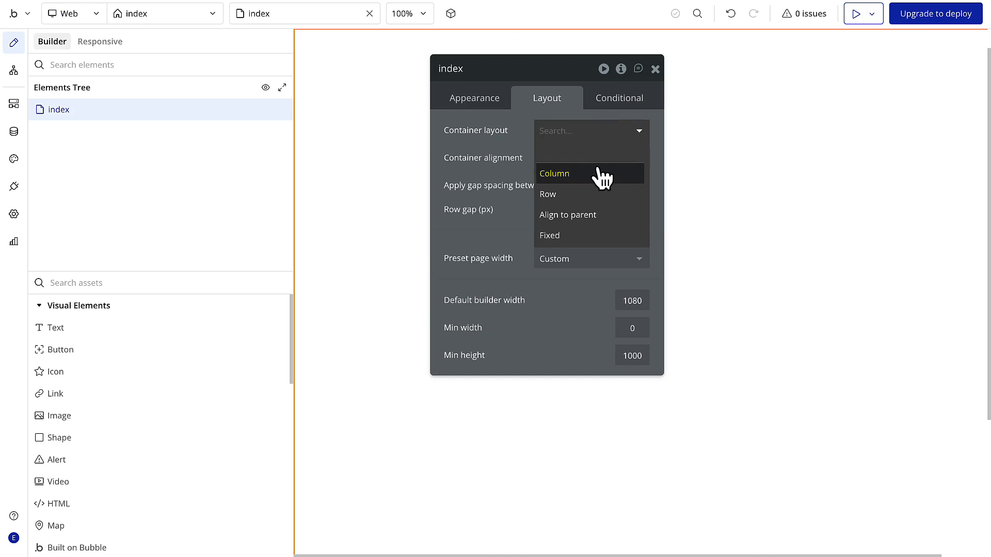
click(597, 172)
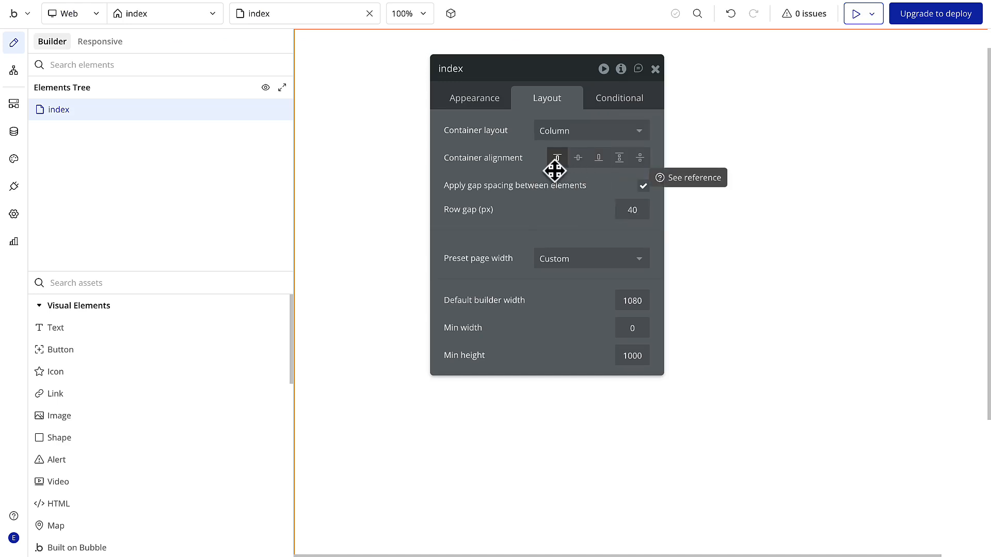
- Set the index page's default builder width to 1440 and turn off gap spacing between elements
drag(642, 301, 614, 301)
text(1440)
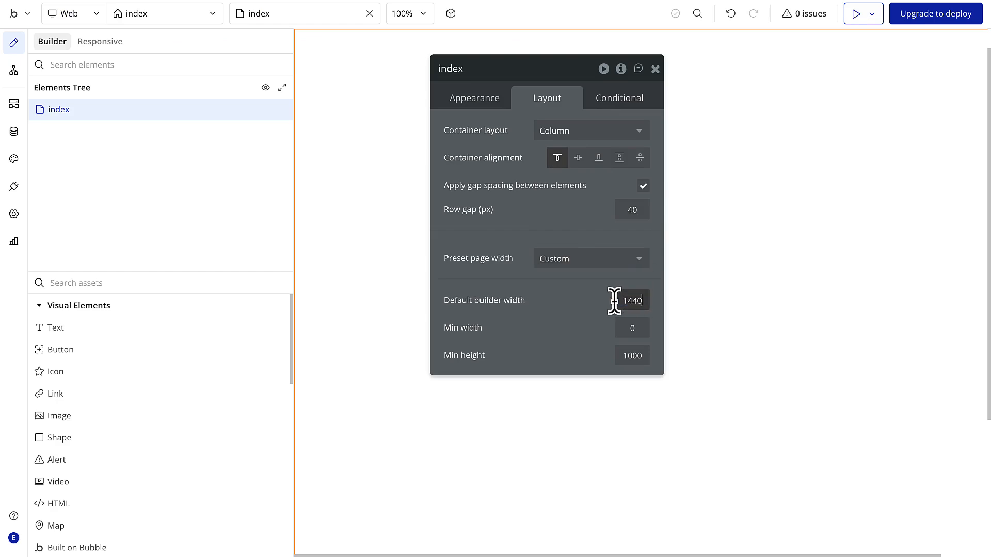
click(644, 185)
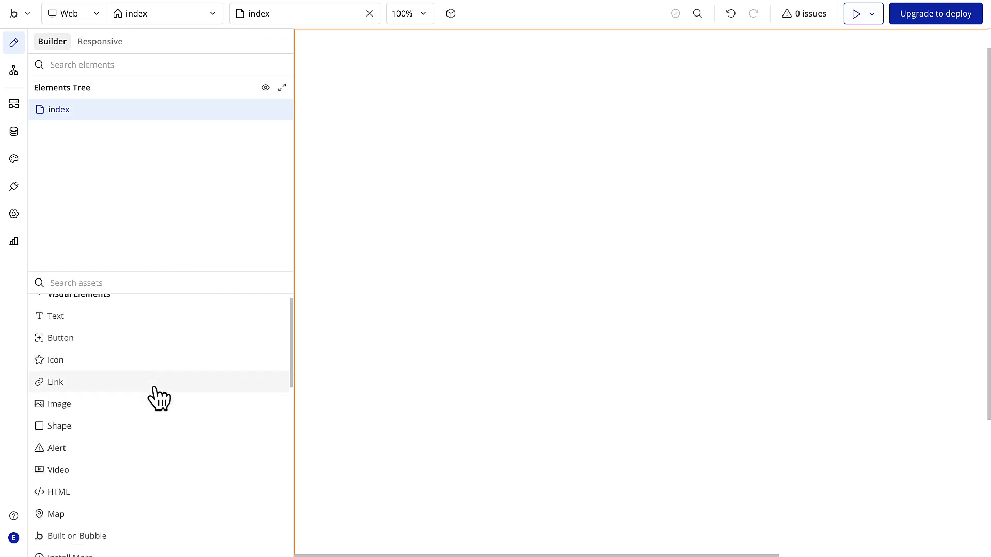
- Add a group at the top of the page and give it a flat Primary 40 background color
scroll(152, 393, down, 10)
drag(73, 369, 400, 100)
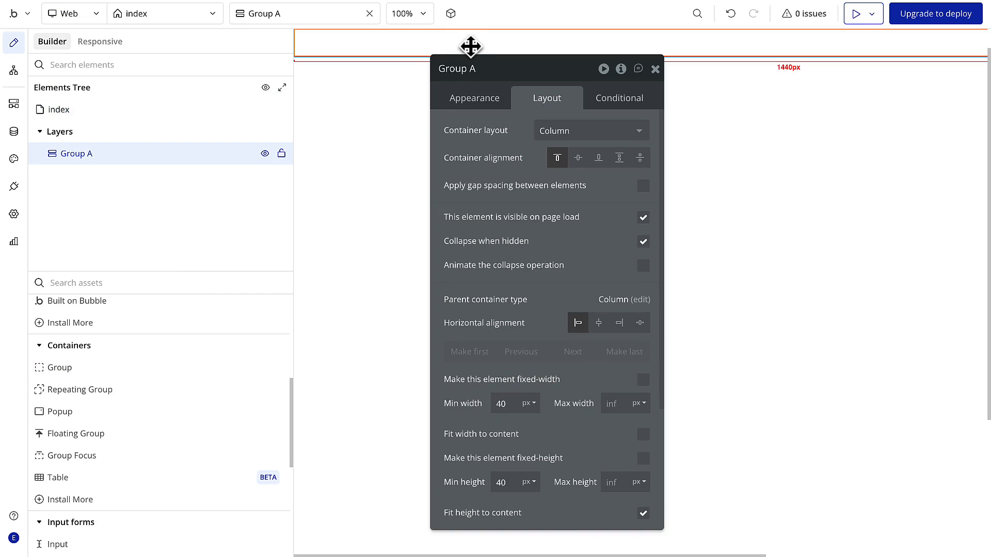
click(470, 100)
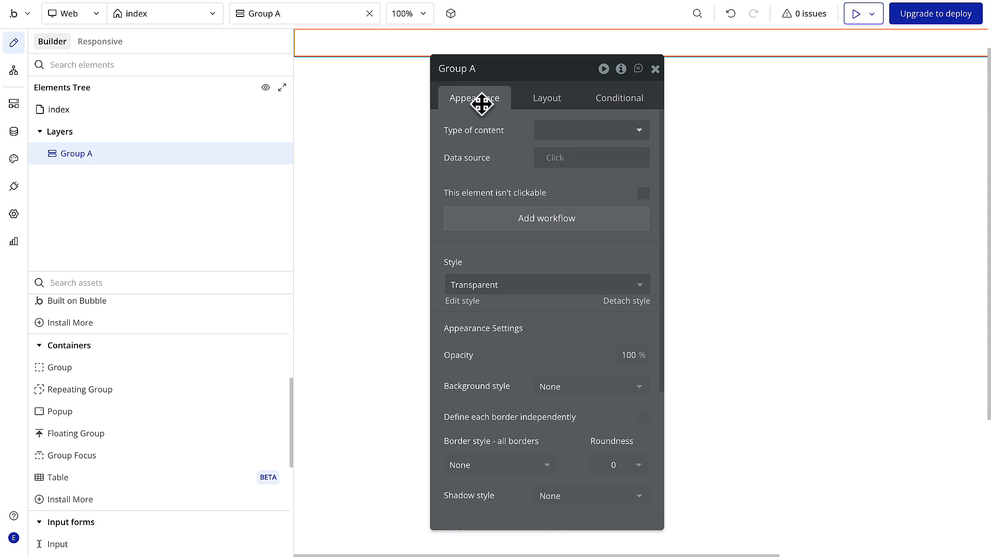
click(552, 392)
click(561, 450)
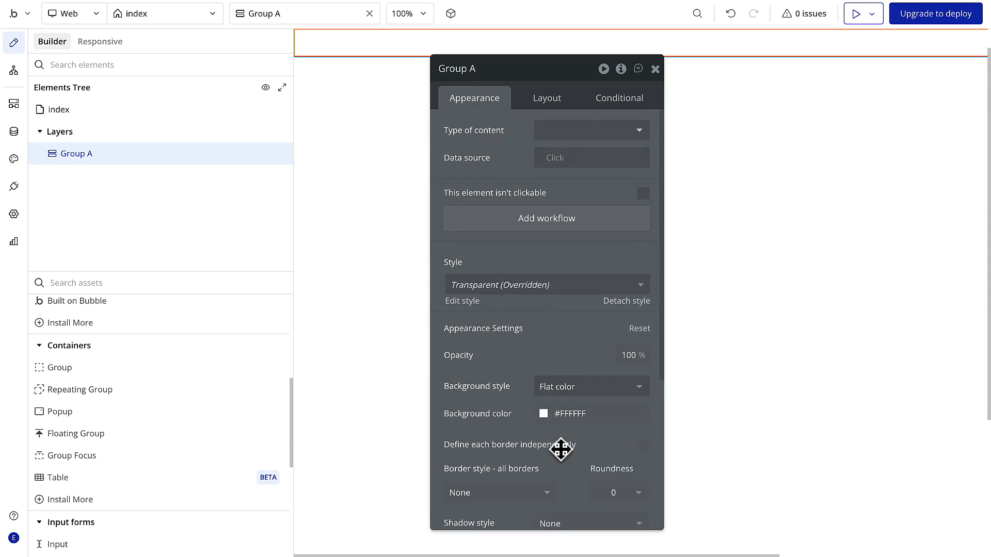
click(545, 415)
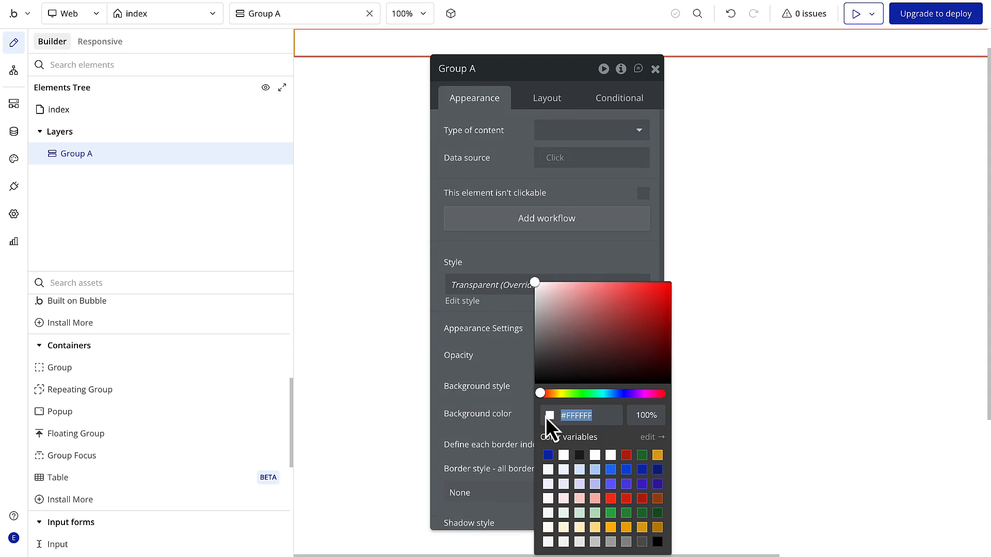
click(595, 470)
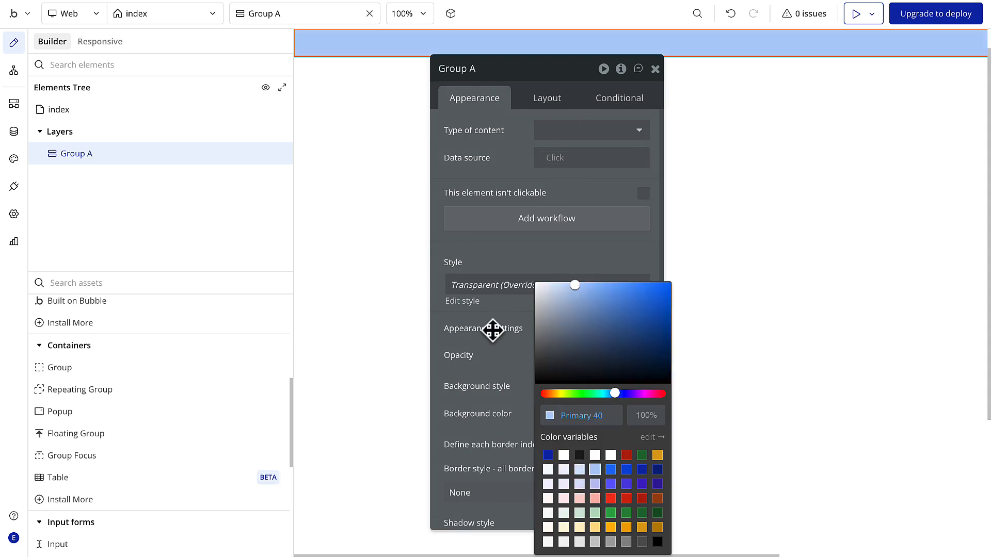
- Rename the new blue group as Group Header
click(480, 69)
key(BackSpace)
text(Header)
key(Return)
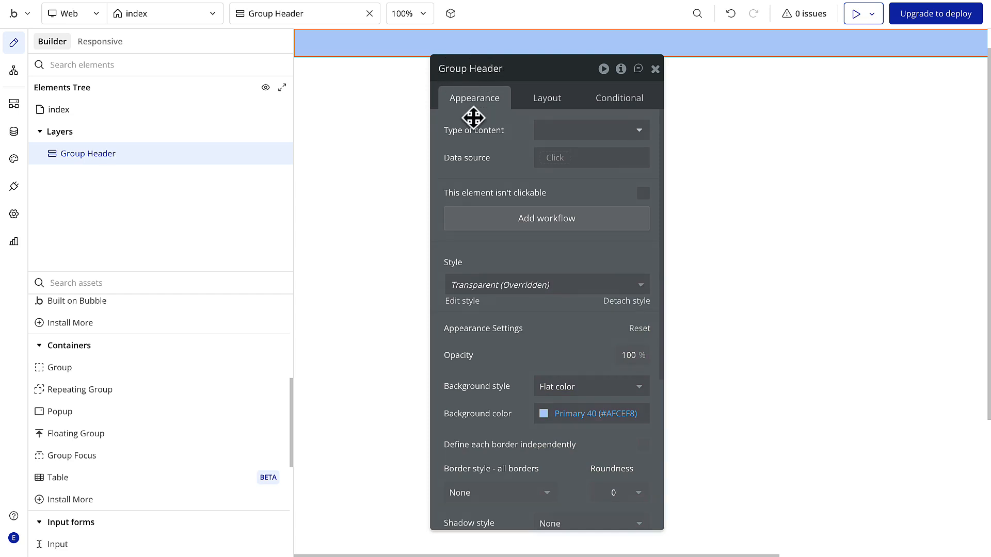
- Set Group Header's container layout to Row and give it a fixed height of 64 px
click(548, 98)
click(597, 129)
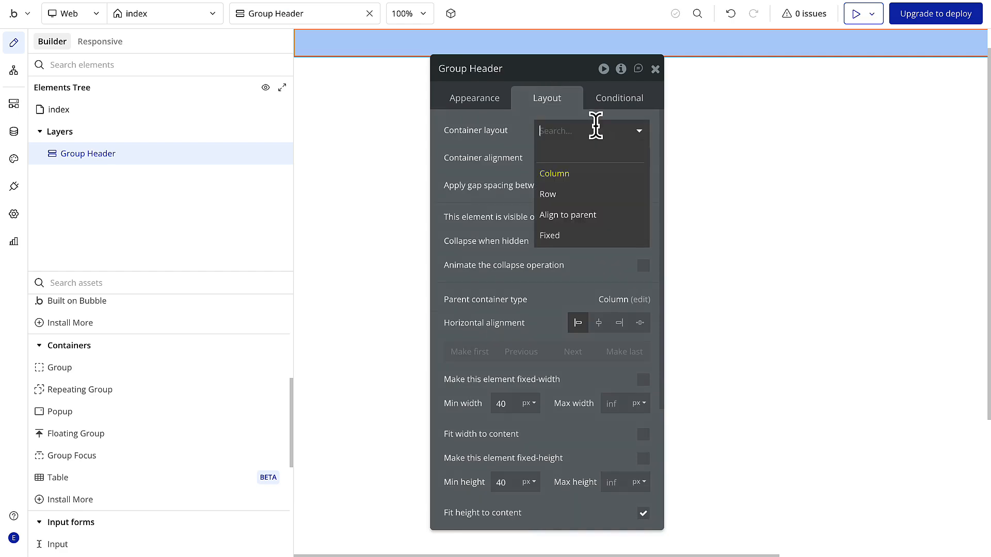
click(593, 194)
scroll(590, 379, down, 2)
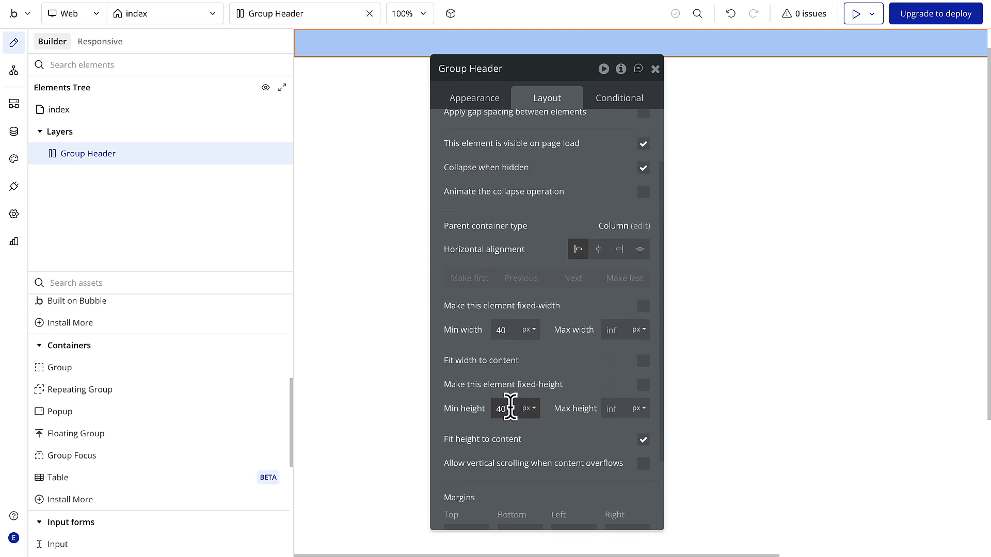
double_click(510, 407)
text(64)
click(645, 388)
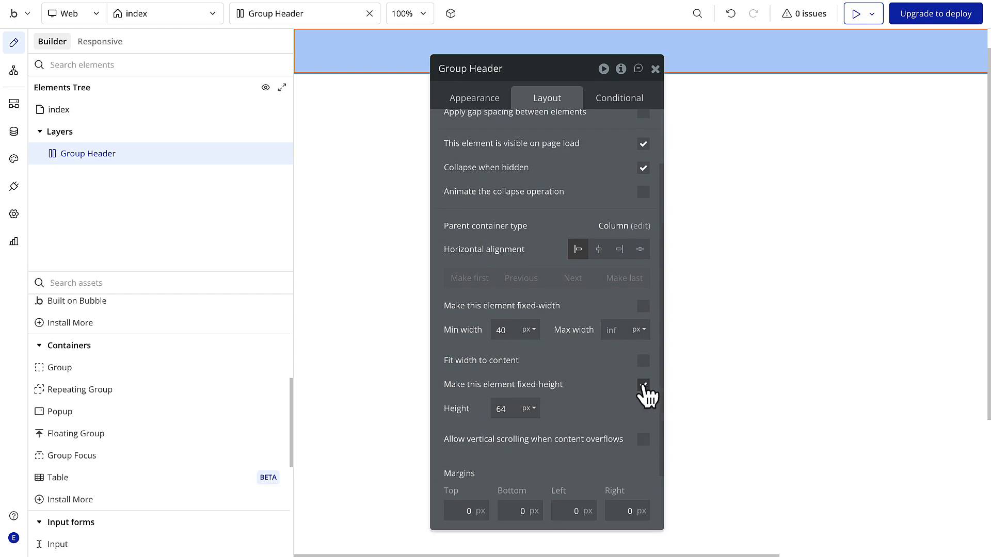
- Set Group Header's left and right padding to 156 px each and close its properties
scroll(583, 402, down, 2)
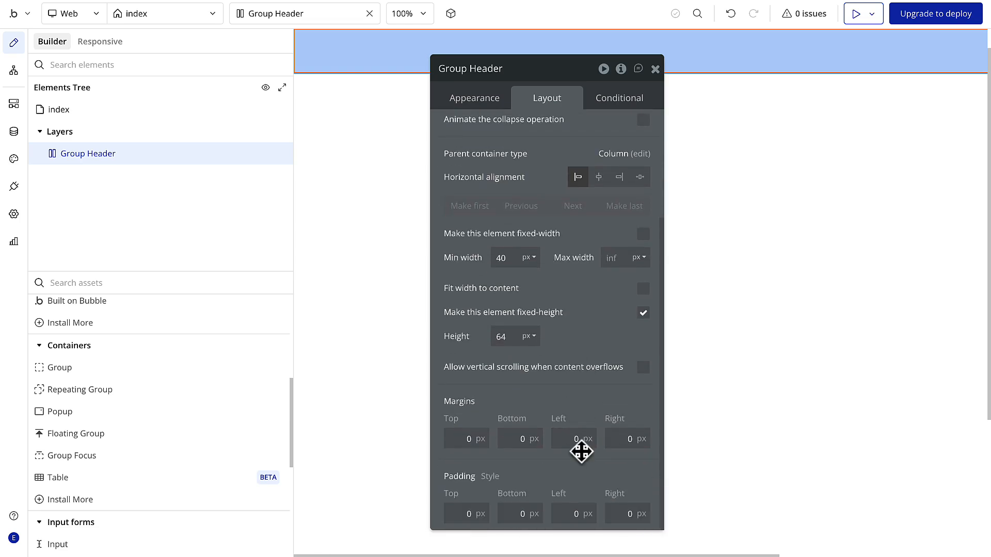
click(571, 512)
text(156)
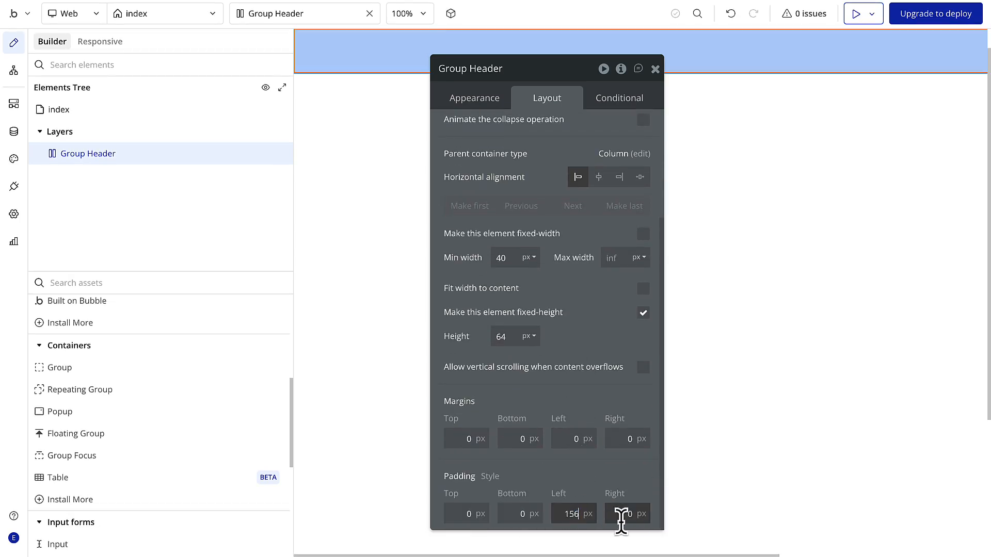
click(625, 514)
key(BackSpace)
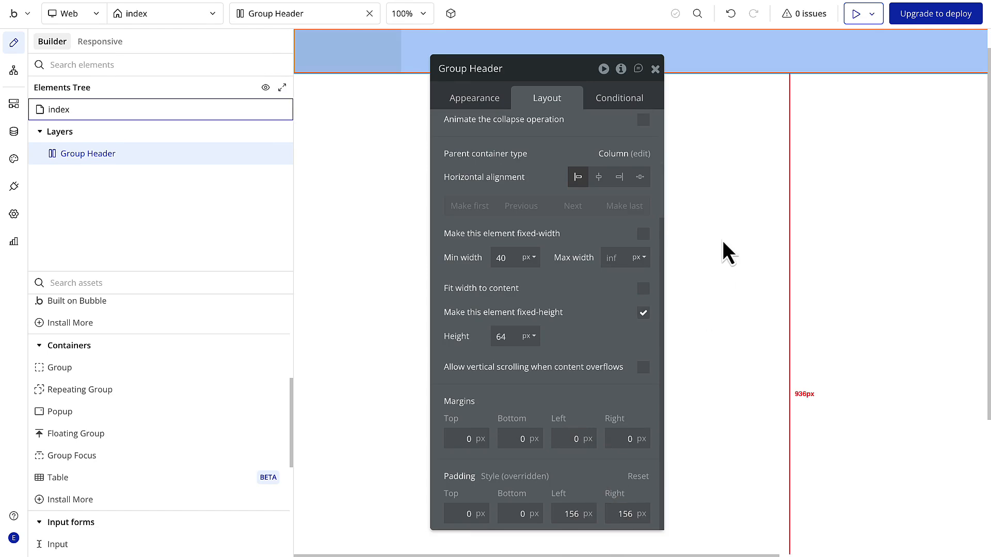
click(655, 68)
- Add a group inside Group Header and name it Group Container
drag(93, 373, 449, 49)
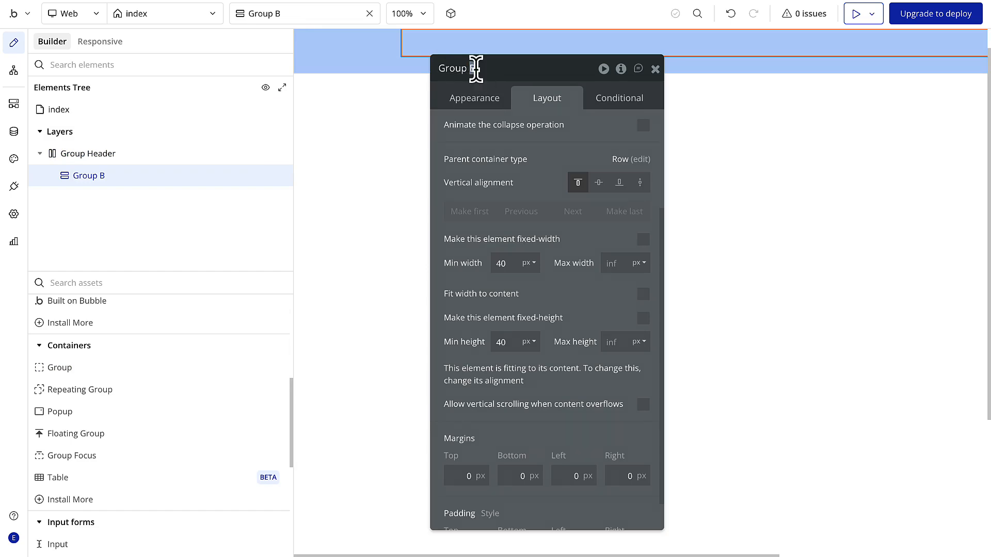
text(Container)
- Set Group Container's layout to Row and center it vertically in Group Header
scroll(542, 162, up, 3)
click(572, 132)
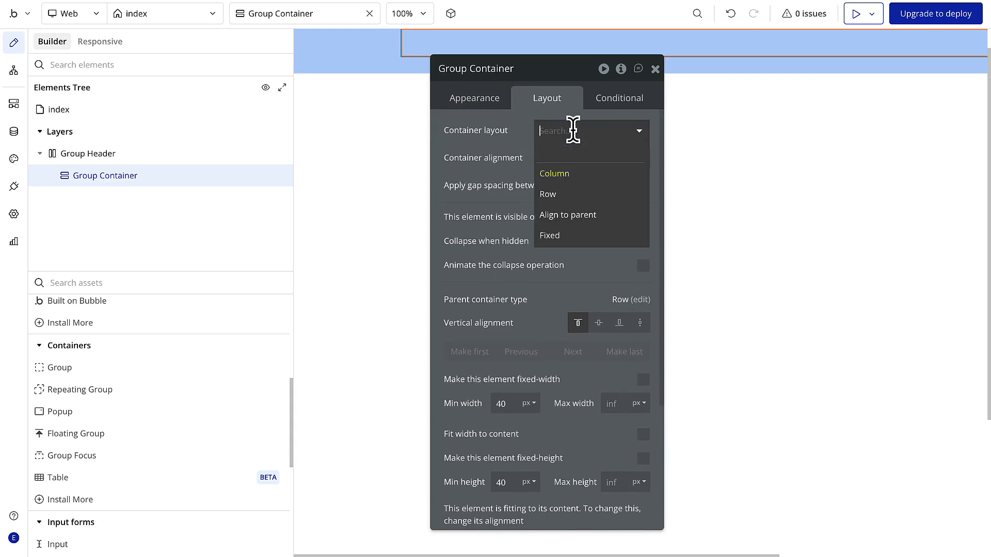
click(556, 192)
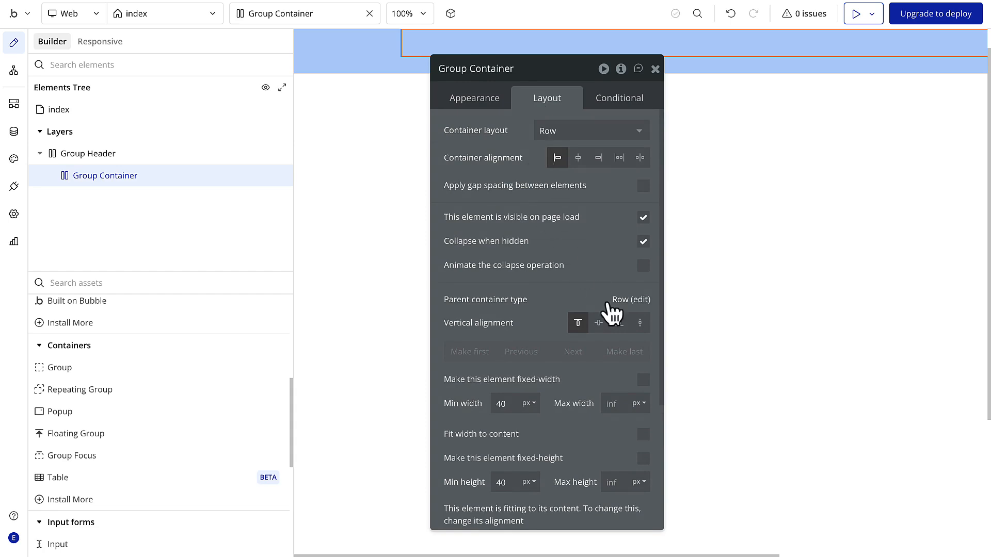
click(599, 323)
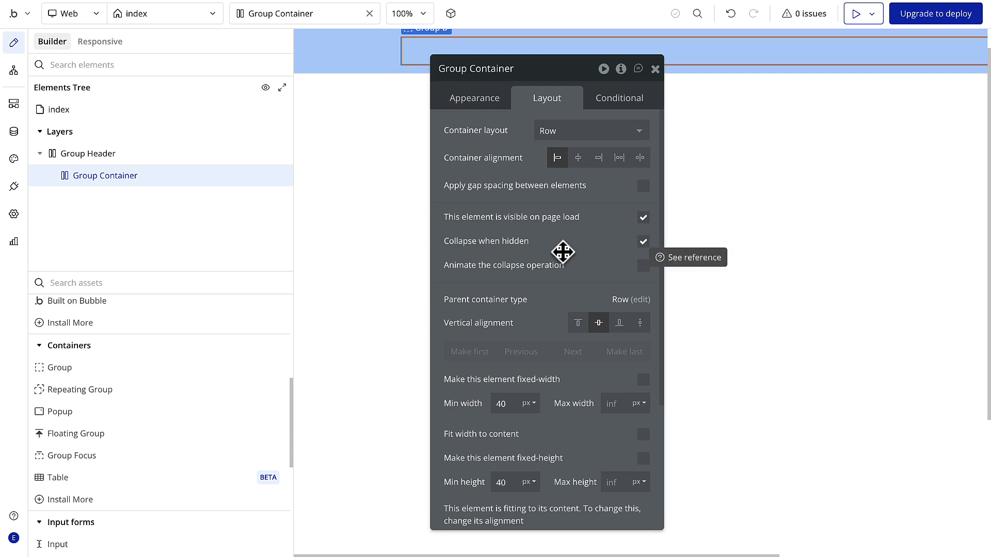
- Give Group Container a flat background in the Destructive 40 color
click(473, 99)
click(561, 384)
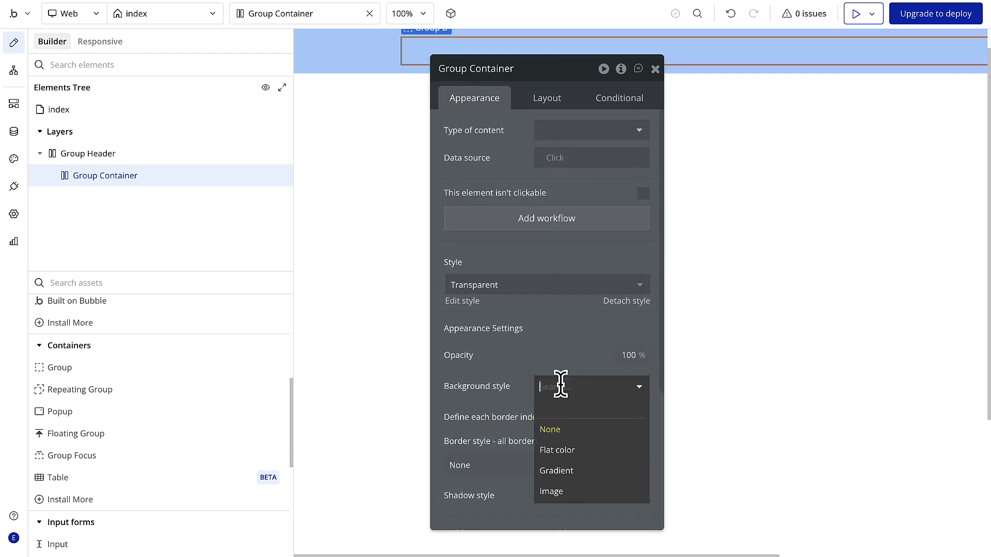
click(568, 449)
click(547, 415)
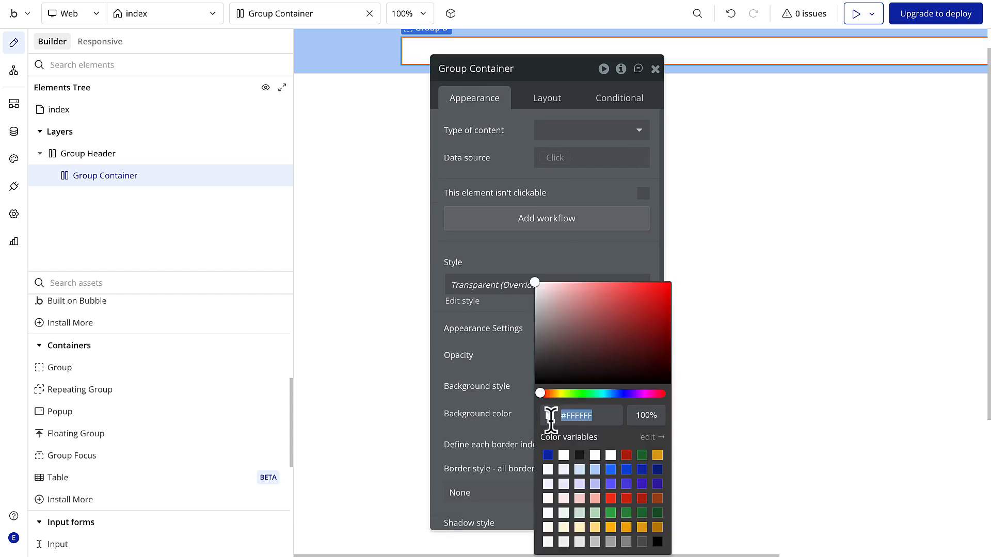
click(595, 498)
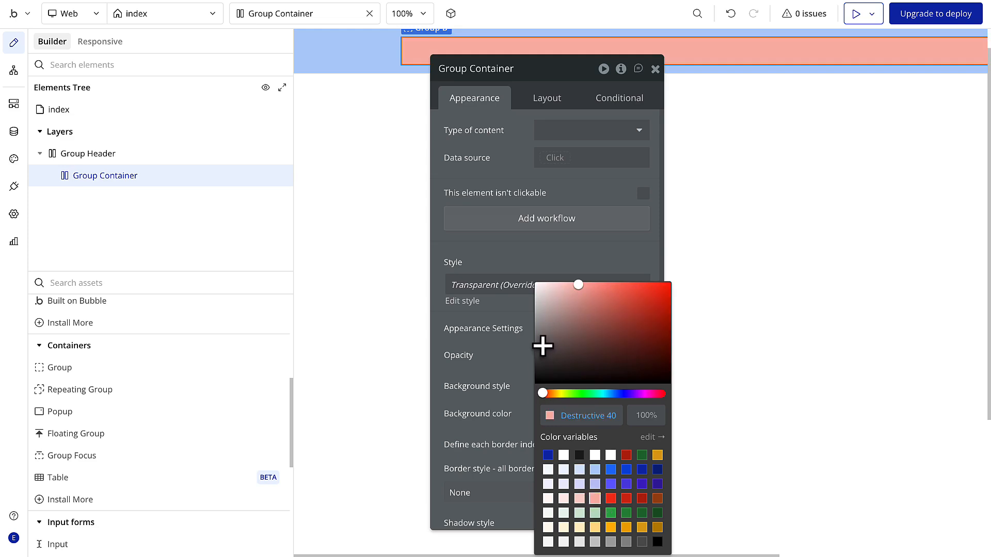
click(527, 261)
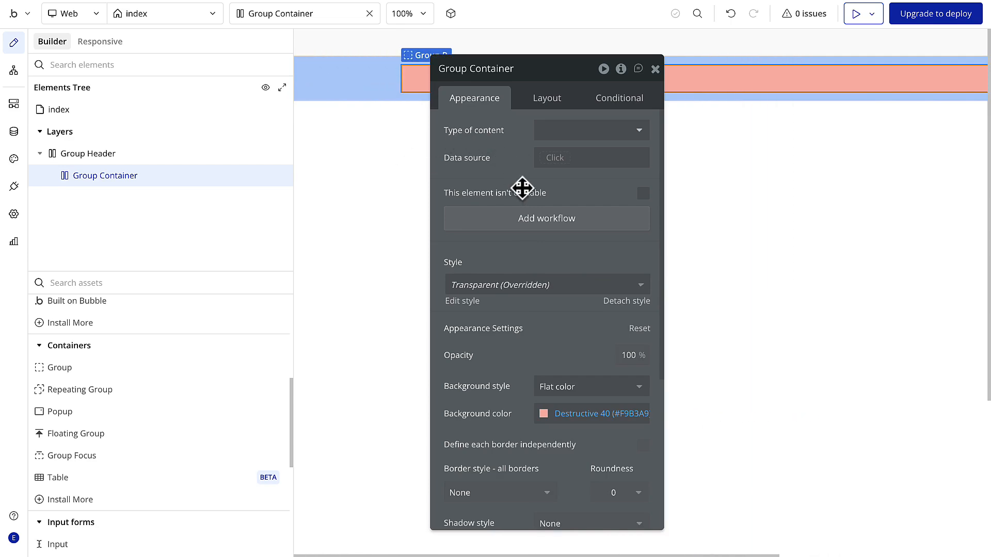
- Try a minimum height of 0 px for Group Container
click(547, 98)
drag(511, 392, 496, 388)
text(0)
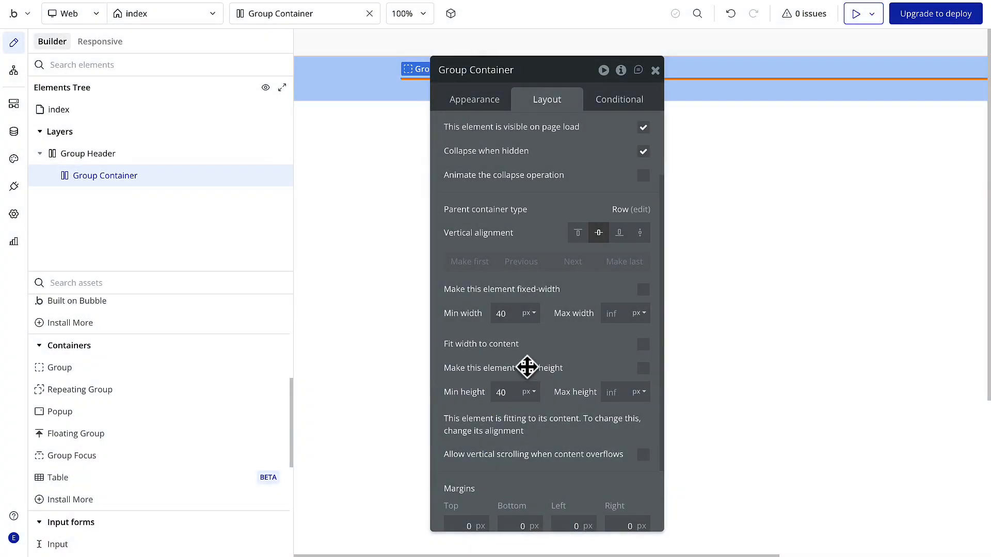
- Add a shape inside Group Container and name it Shape Logo
scroll(113, 443, down, 2)
scroll(118, 442, down, 3)
scroll(118, 442, up, 7)
scroll(118, 442, up, 4)
drag(67, 428, 427, 77)
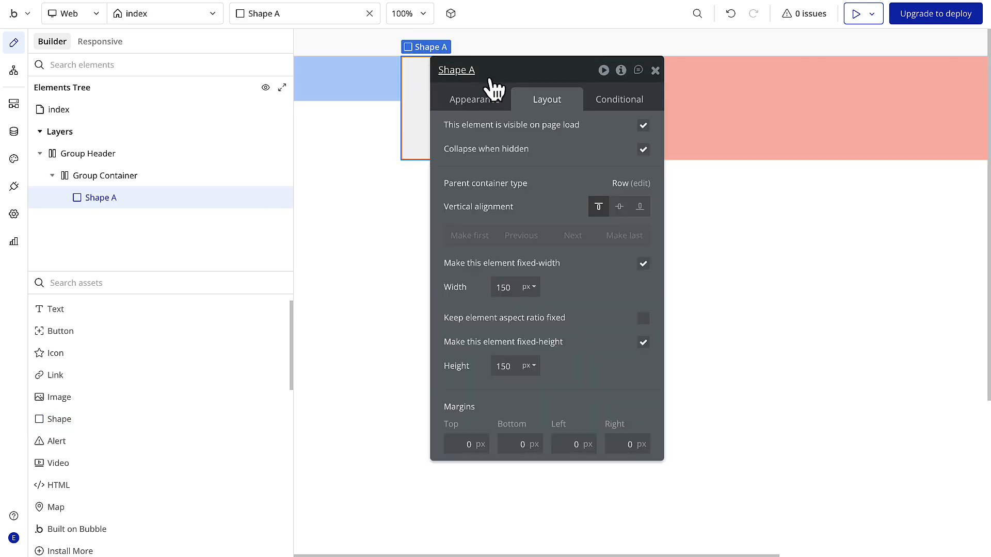
click(474, 72)
key(BackSpace)
text(Logo)
- Set Shape Logo's fixed width to 168 px and fixed height to 27 px
drag(511, 287, 499, 287)
text(68)
key(Return)
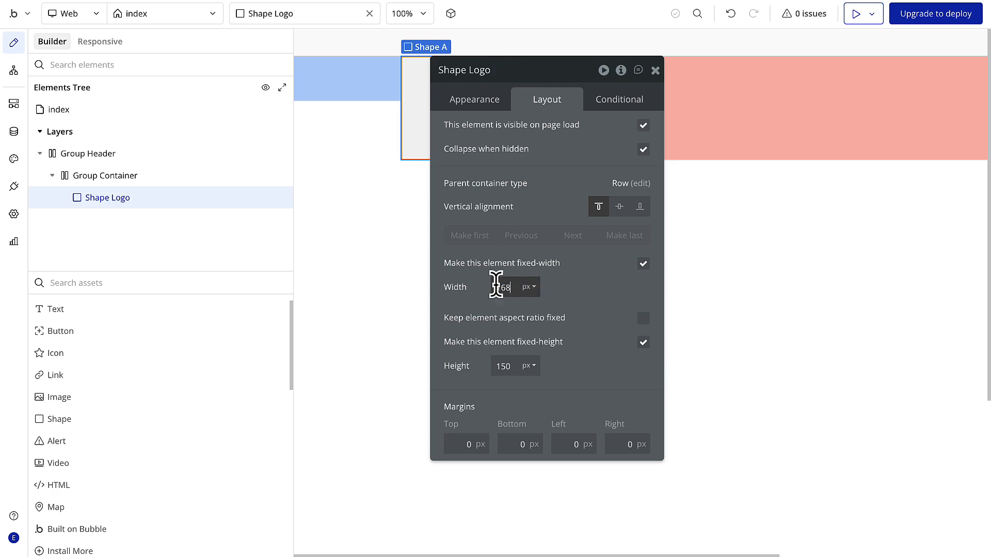
drag(513, 370, 492, 371)
text(27)
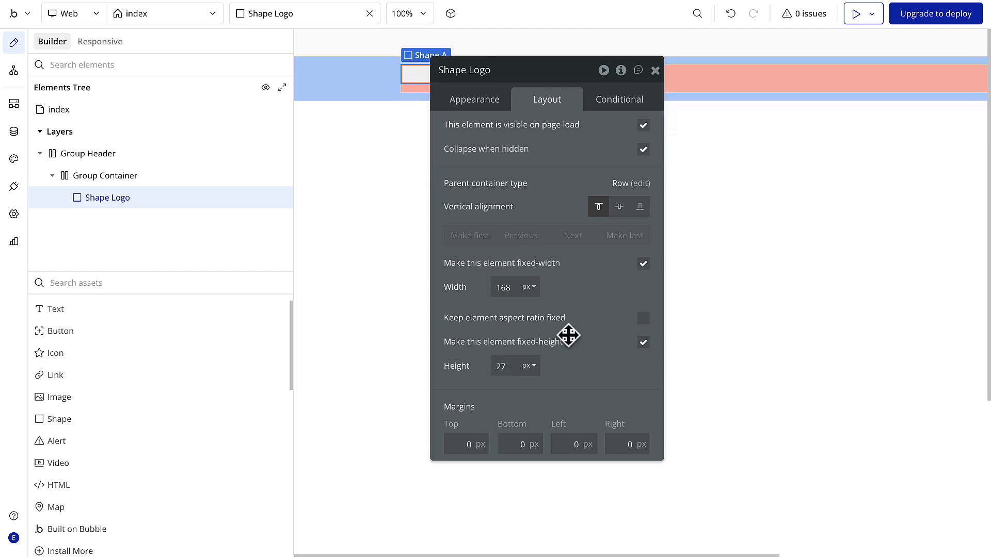
- Give Shape Logo a flat background in the Success 40 color
click(476, 101)
click(571, 318)
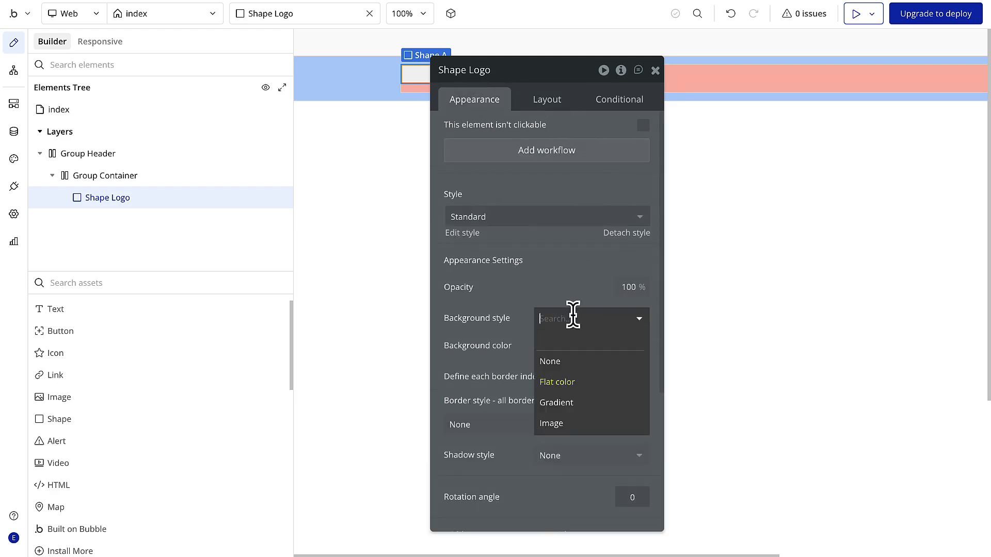
click(567, 383)
click(544, 345)
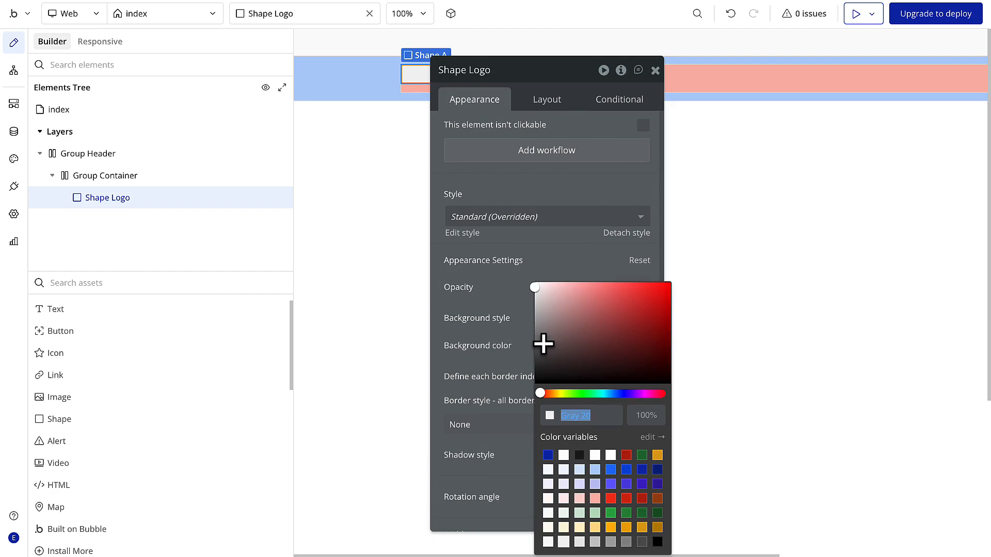
click(595, 512)
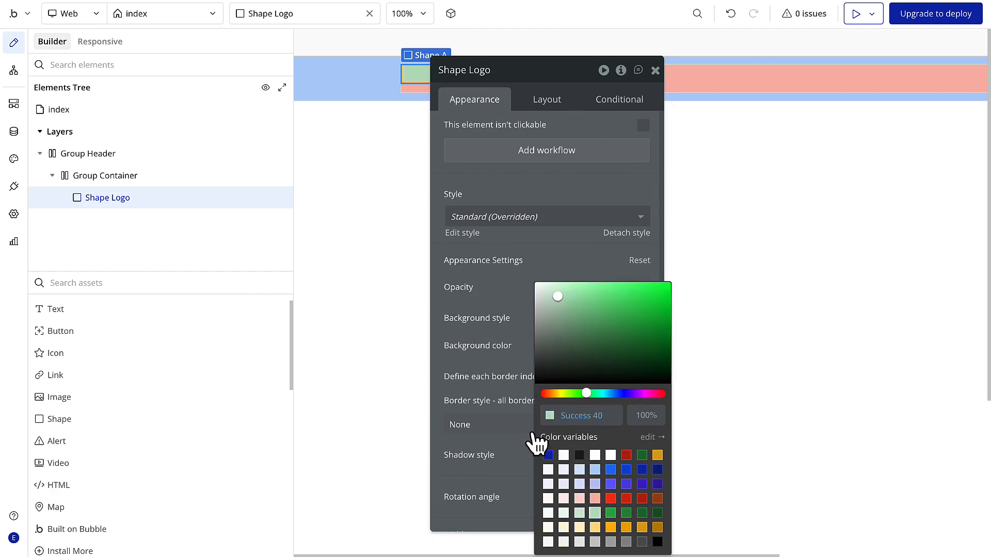
click(516, 365)
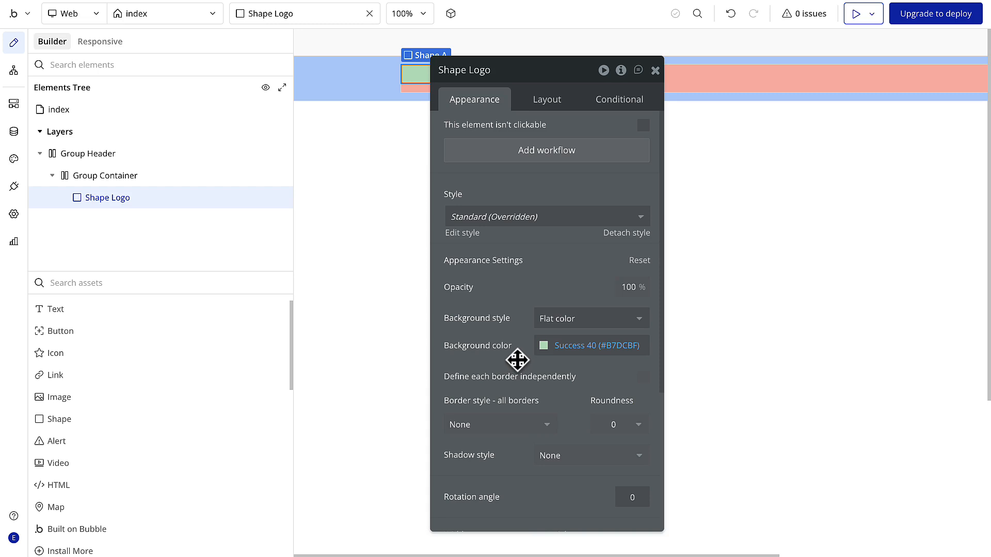
- Add a group beside Shape Logo inside Group Container and name it Group Nav
scroll(111, 429, down, 4)
drag(75, 388, 743, 74)
click(473, 71)
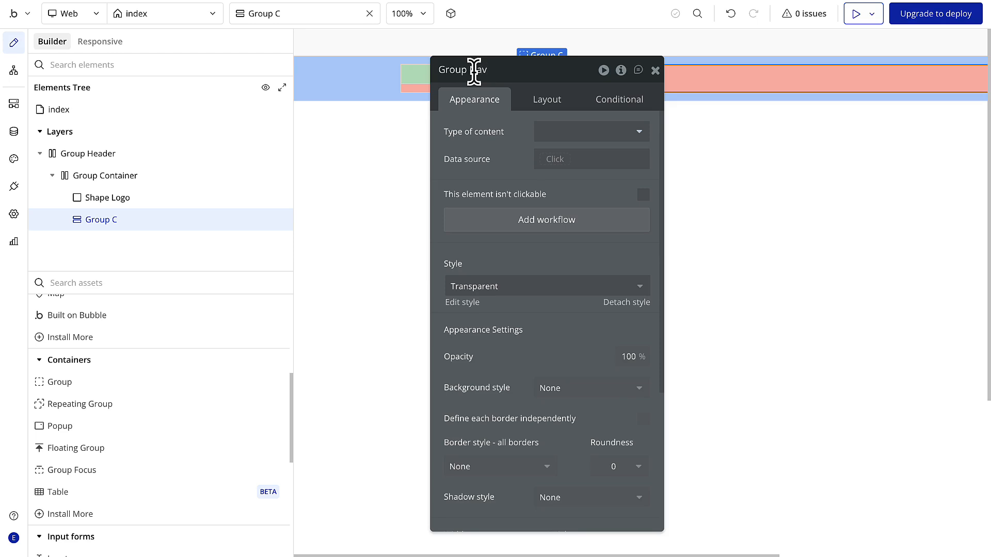
- Give Group Nav a flat background in the Alert 40 color
click(566, 398)
click(567, 452)
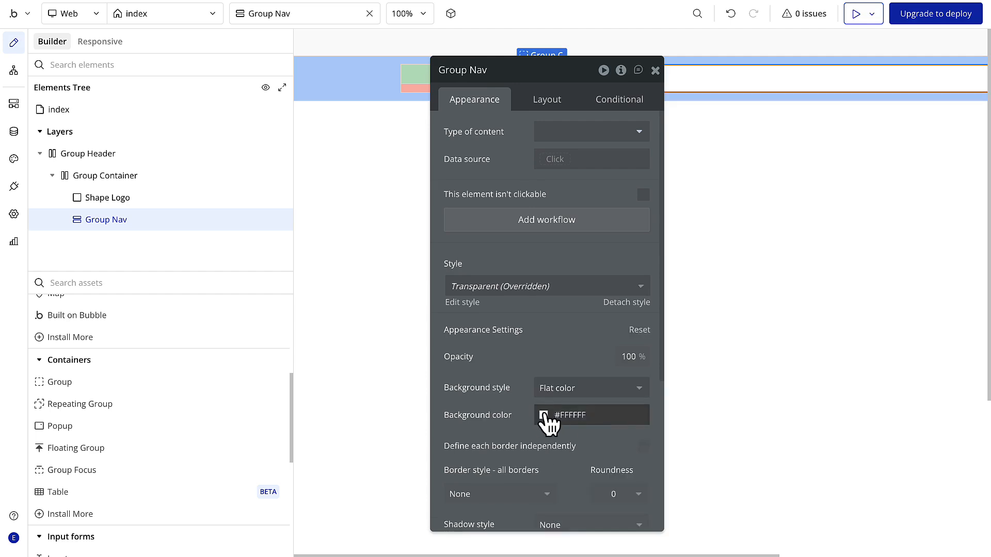
click(544, 415)
click(596, 528)
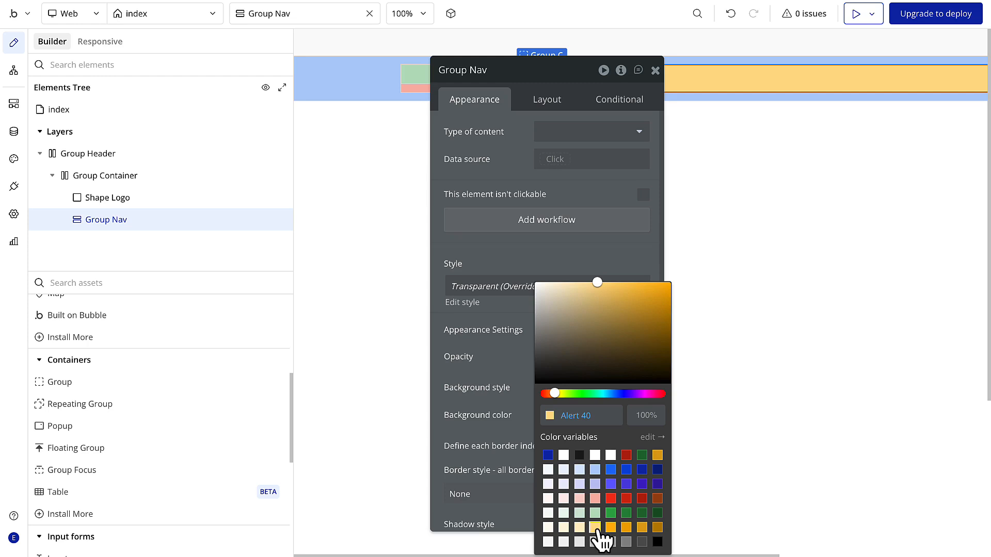
click(525, 252)
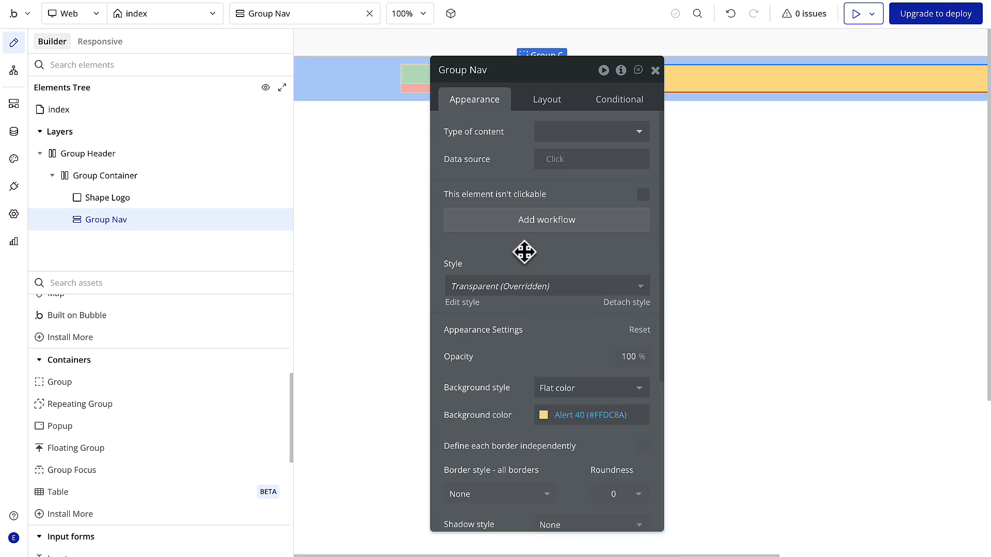
- Set Group Nav's container layout to Row
drag(555, 79, 438, 131)
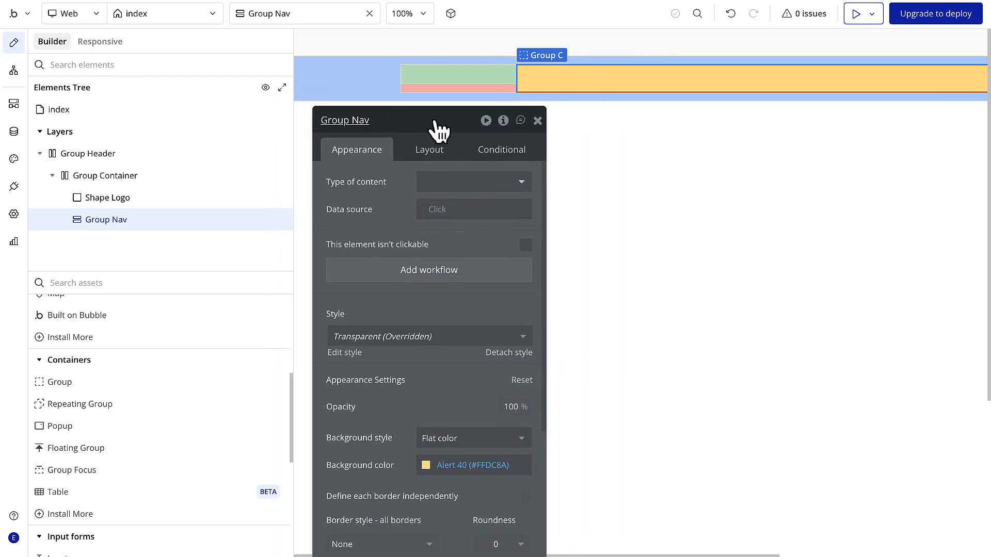
click(429, 149)
click(442, 186)
click(443, 245)
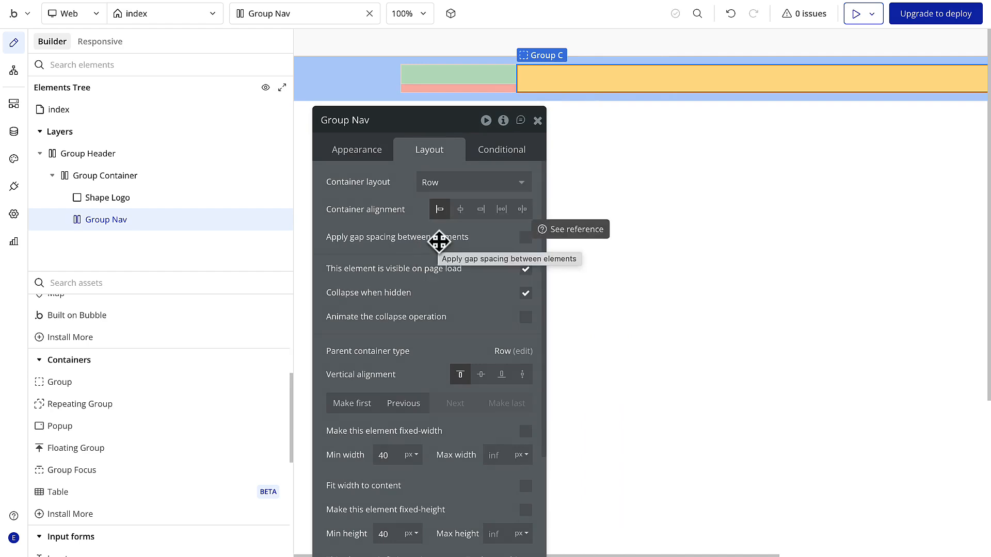
- Add a text element inside Group Nav that reads About
scroll(99, 408, up, 5)
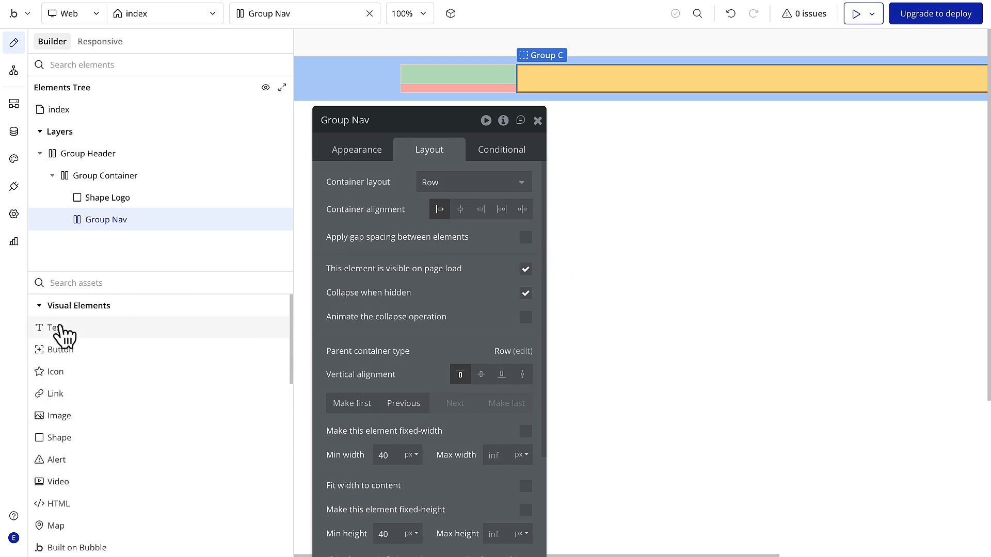
drag(61, 329, 560, 89)
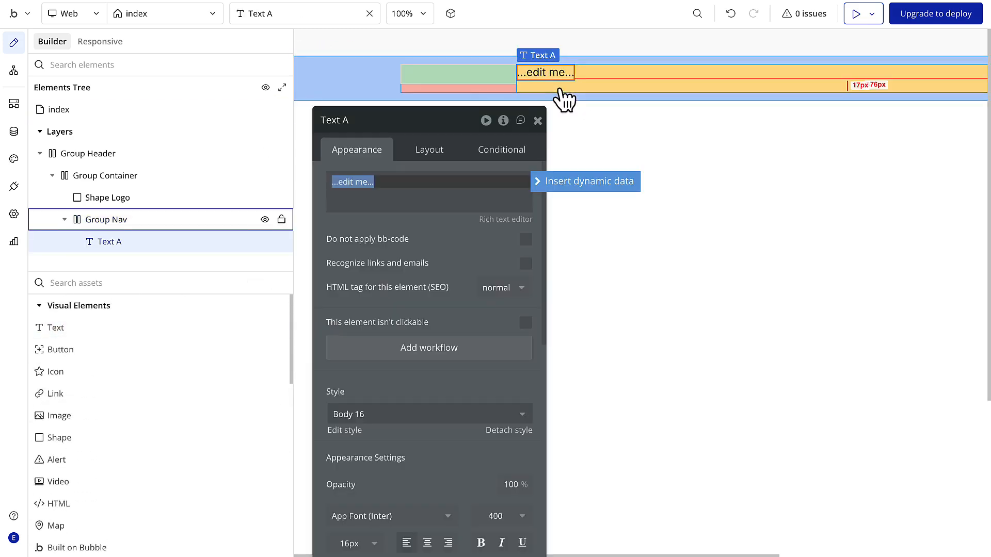
text(Ab)
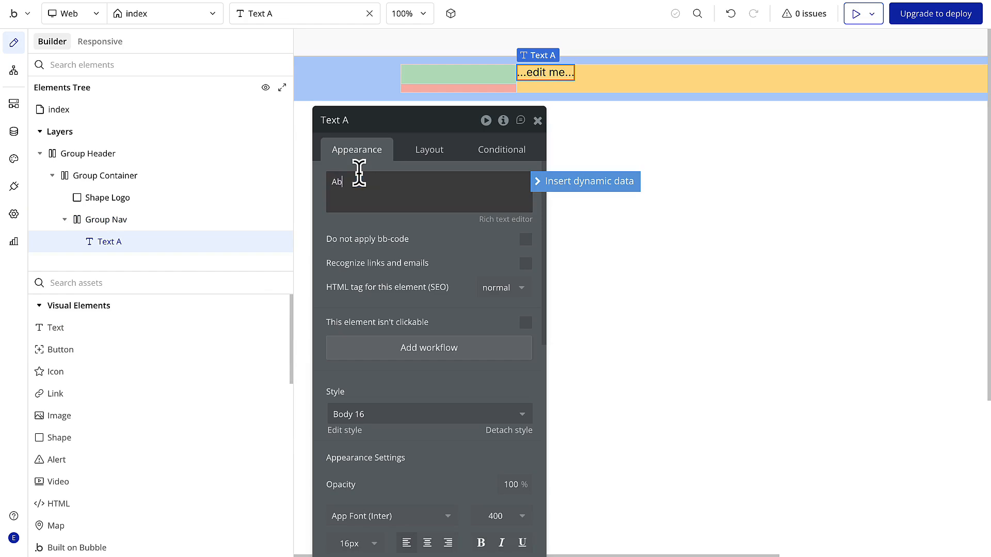
text(out)
click(381, 230)
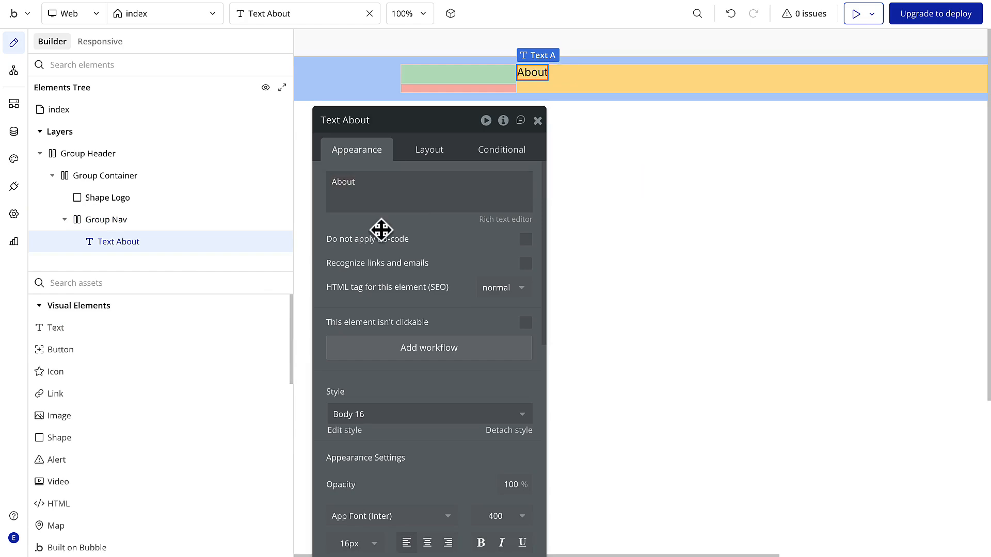
- Review the layout settings of Group Header, including its padding, and those of Group Container and Shape Logo
click(354, 51)
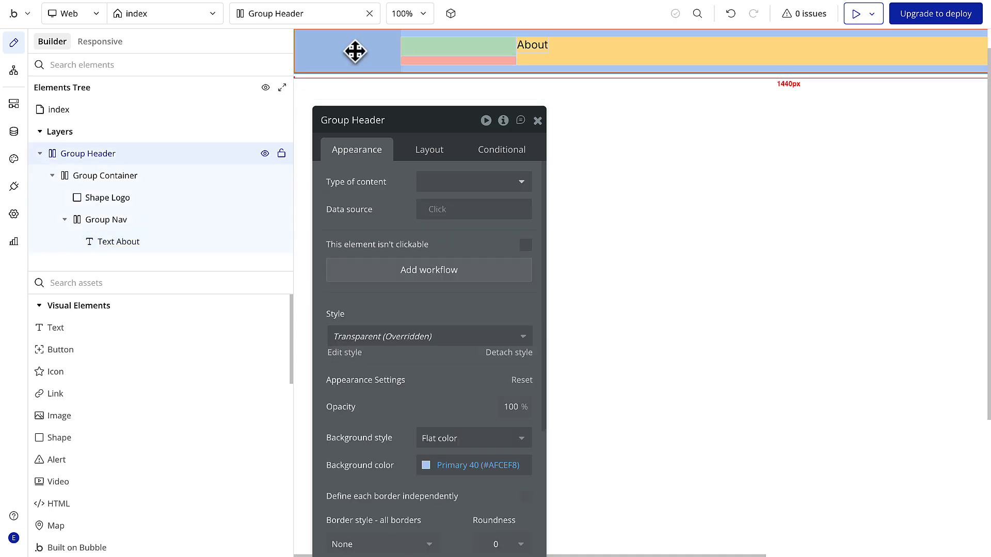
click(427, 152)
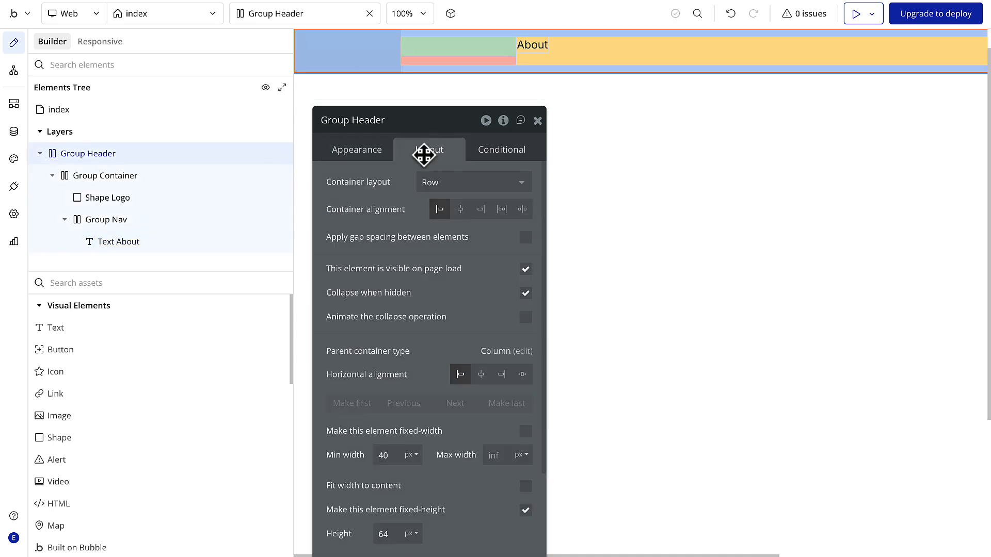
scroll(459, 393, down, 3)
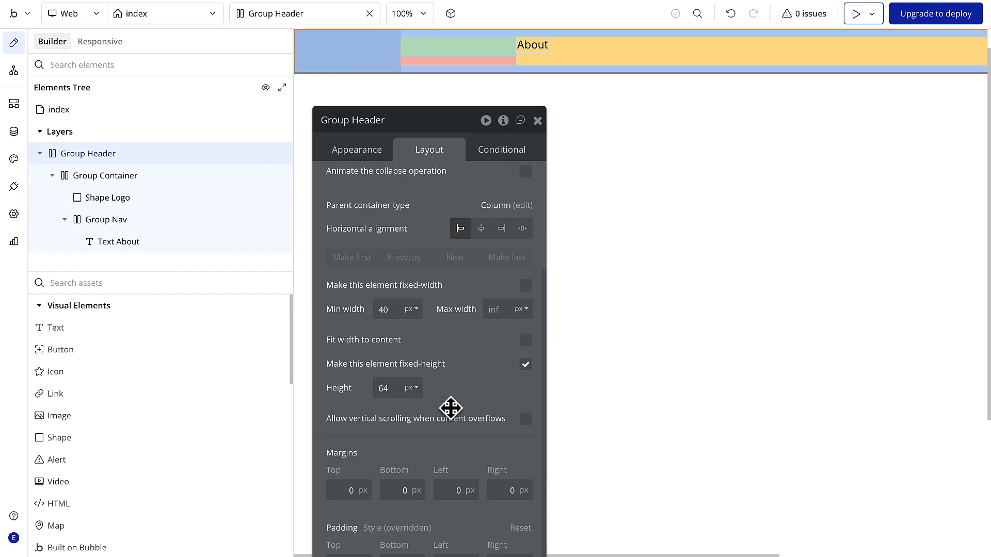
drag(448, 130, 449, 60)
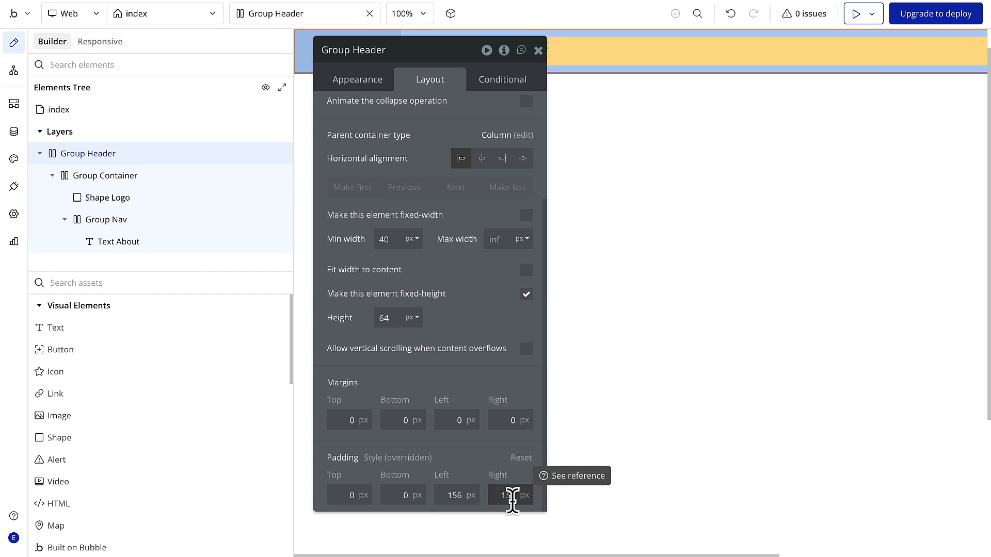
click(138, 181)
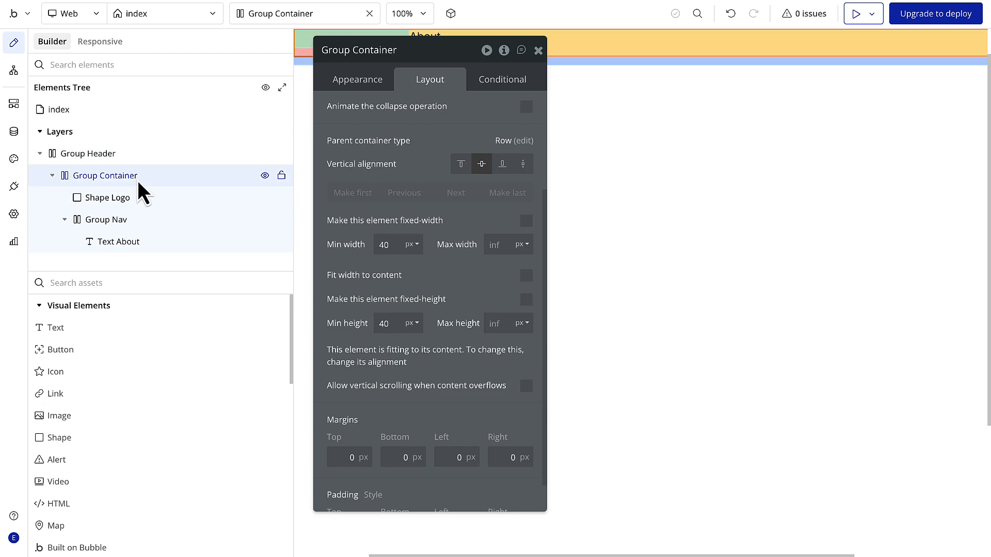
scroll(376, 166, up, 3)
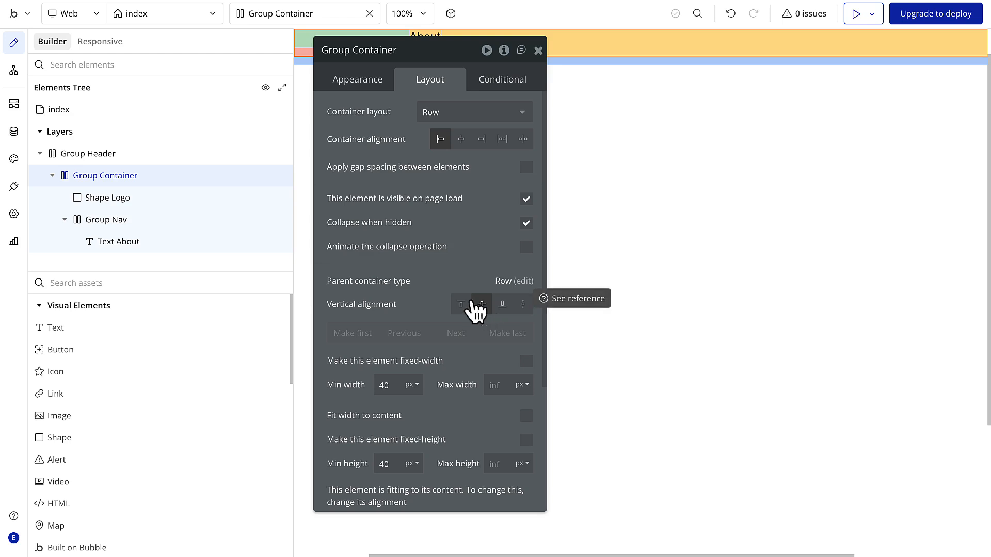
click(148, 201)
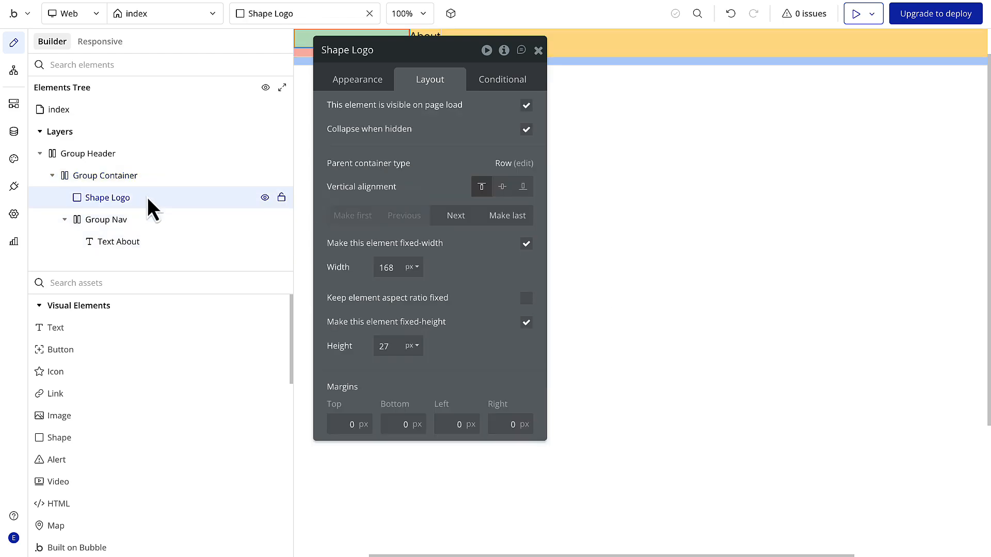
- Make Group Nav fit its width to its content
click(141, 222)
drag(410, 32, 417, 90)
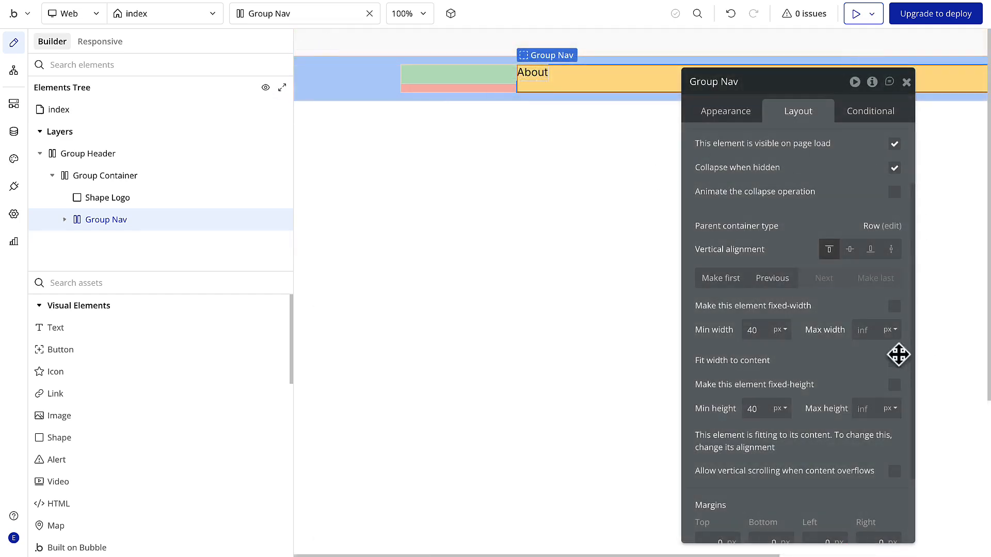
click(895, 365)
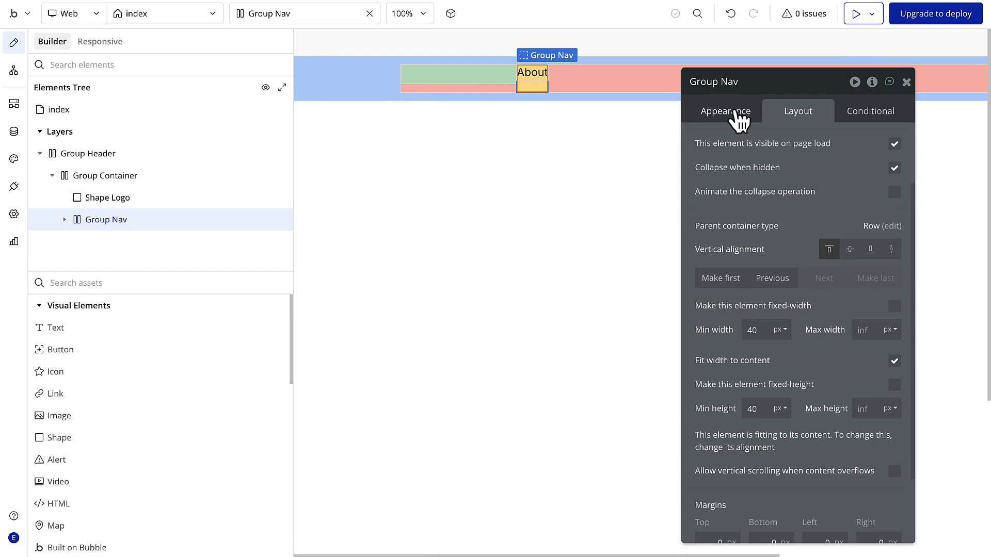
- Try center, right and space-around container alignment on Group Container, settle on space between, and check both ends of the header
click(218, 184)
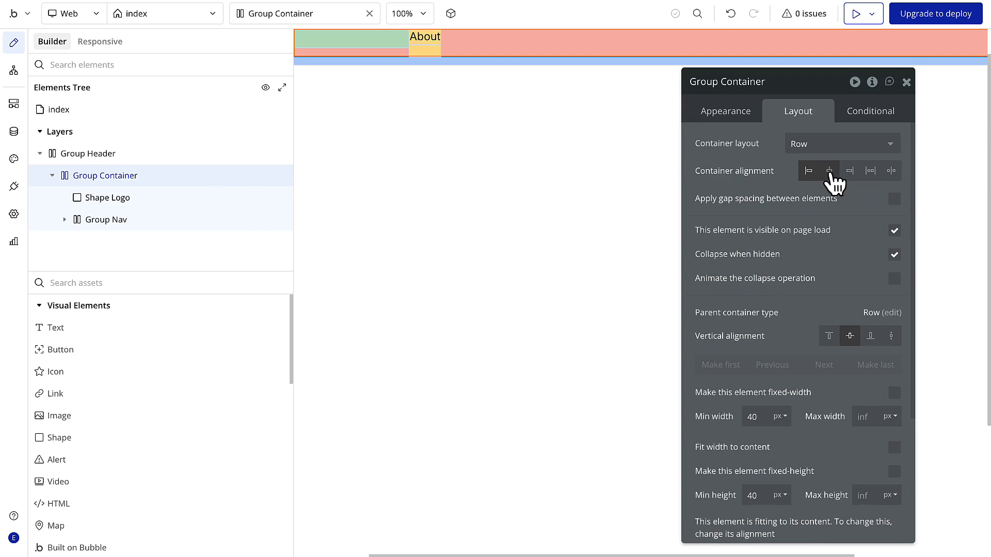
click(829, 175)
click(849, 172)
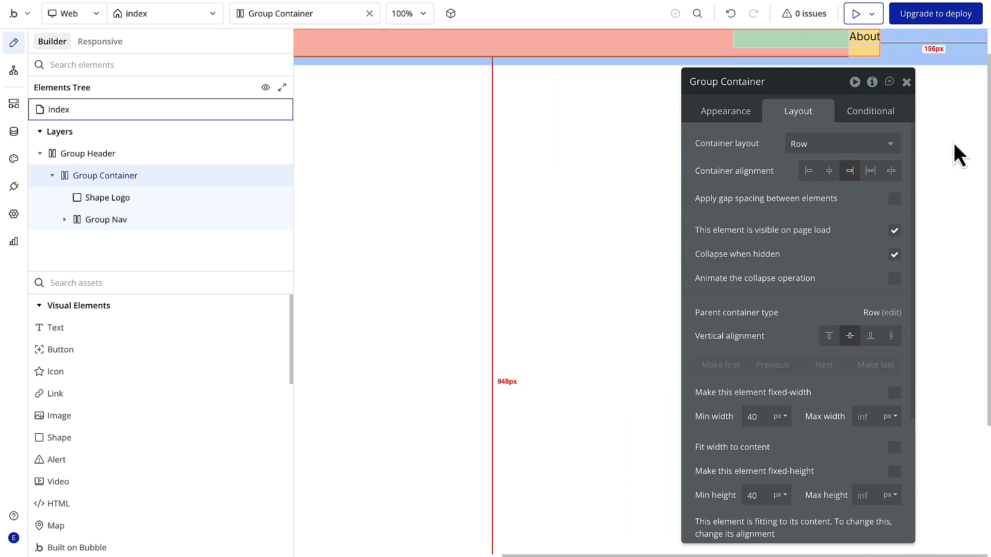
click(870, 172)
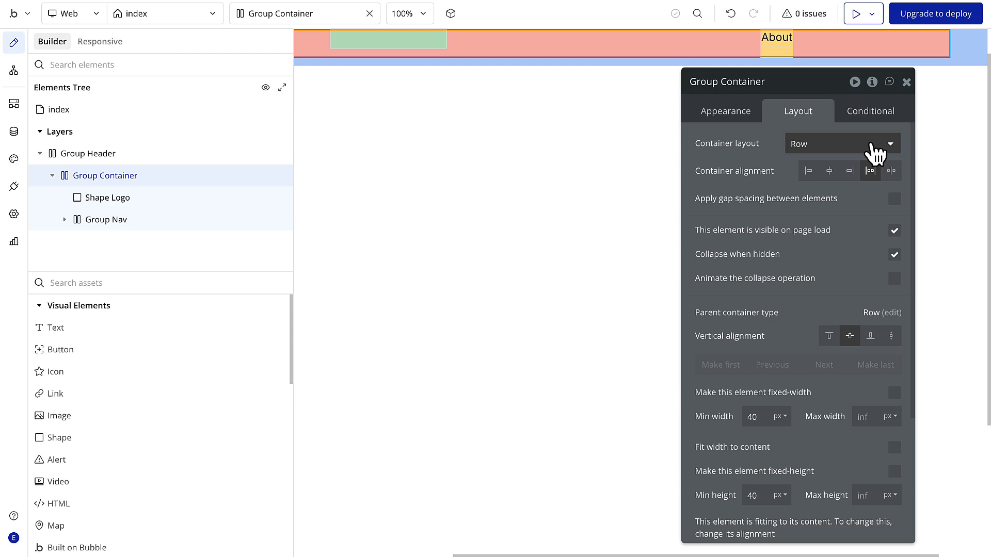
click(892, 172)
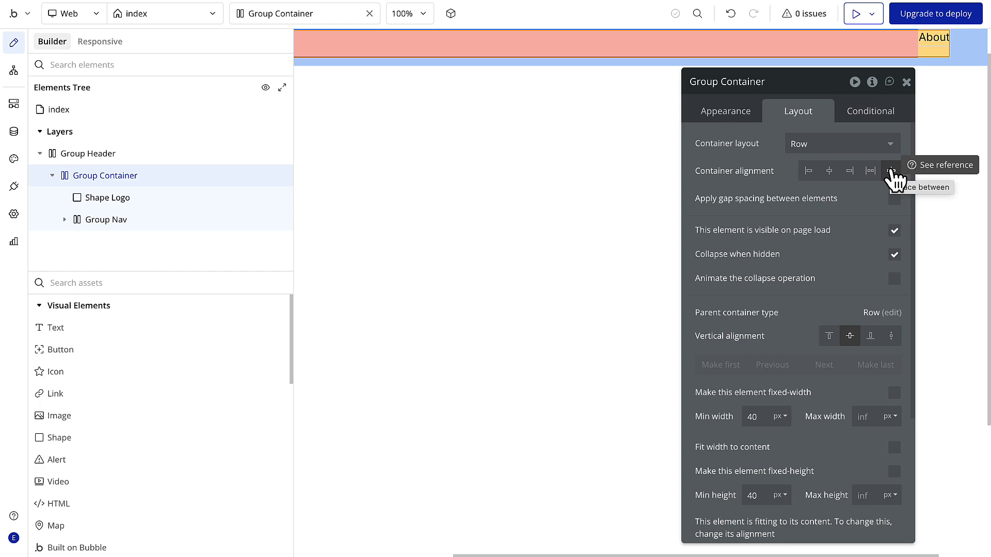
click(906, 82)
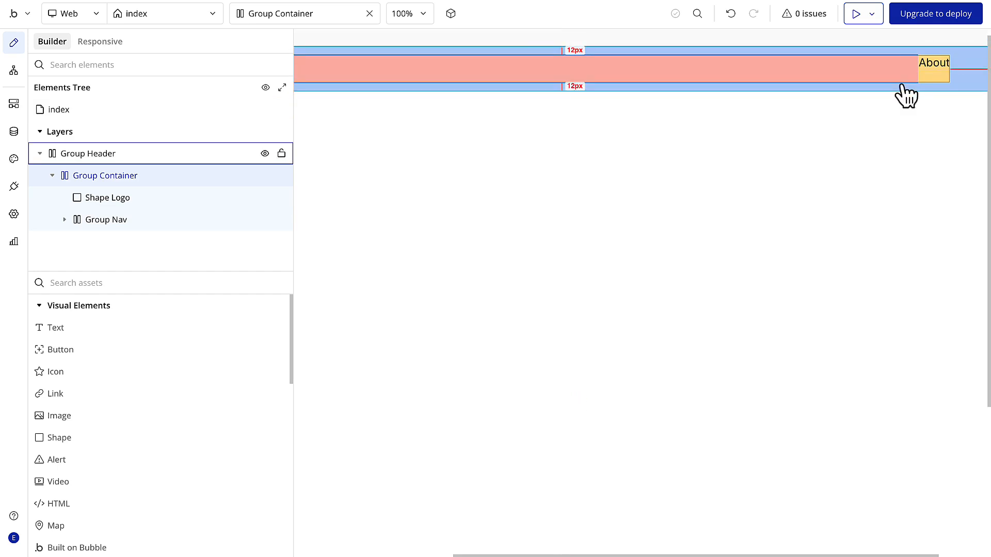
scroll(902, 85, left, 4)
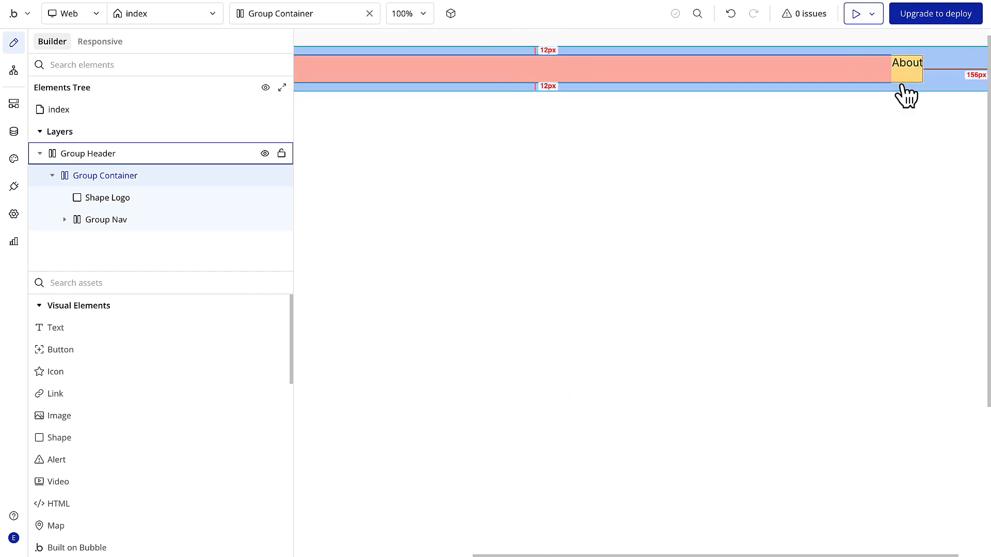
scroll(905, 94, left, 2)
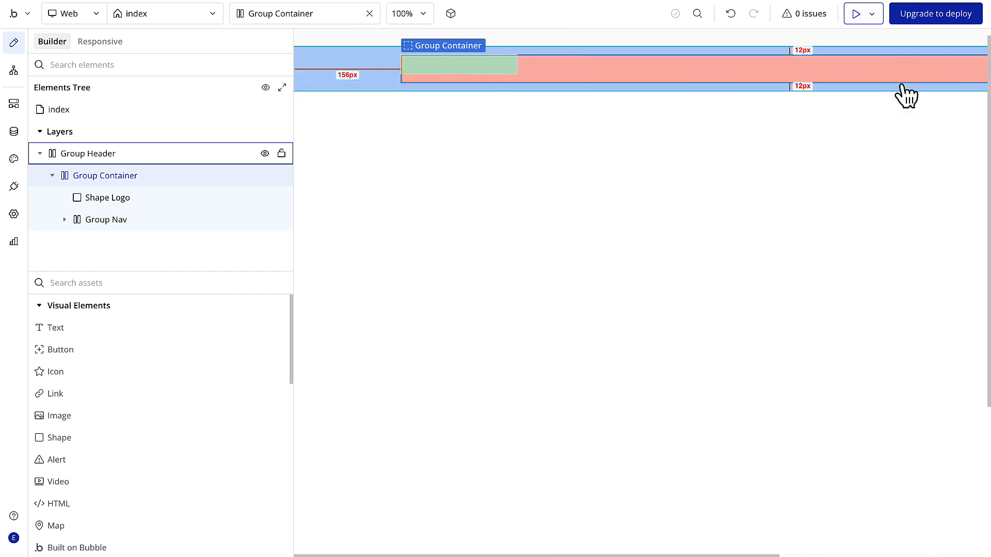
scroll(340, 155, right, 4)
- Set Group Container's minimum height to 0 px
double_click(162, 178)
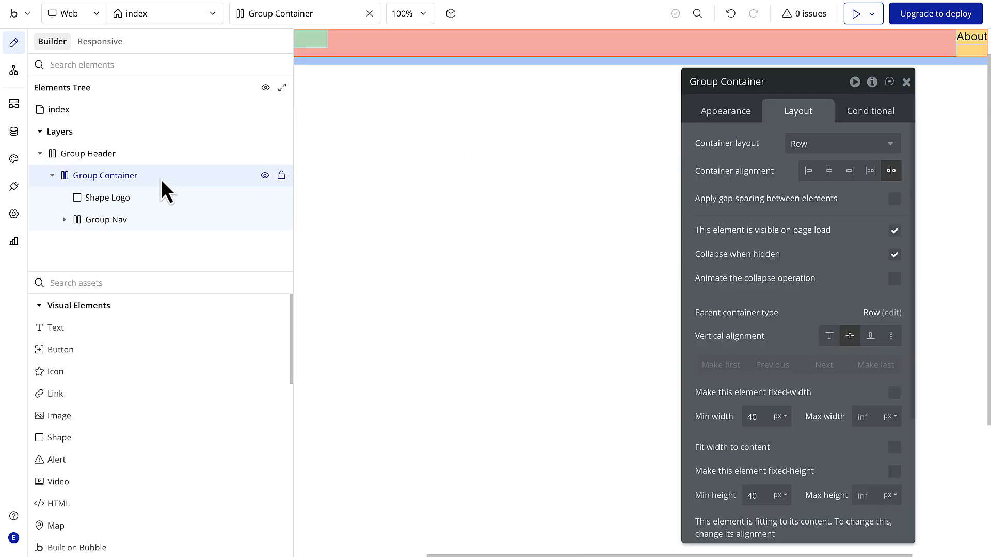
click(727, 111)
click(800, 114)
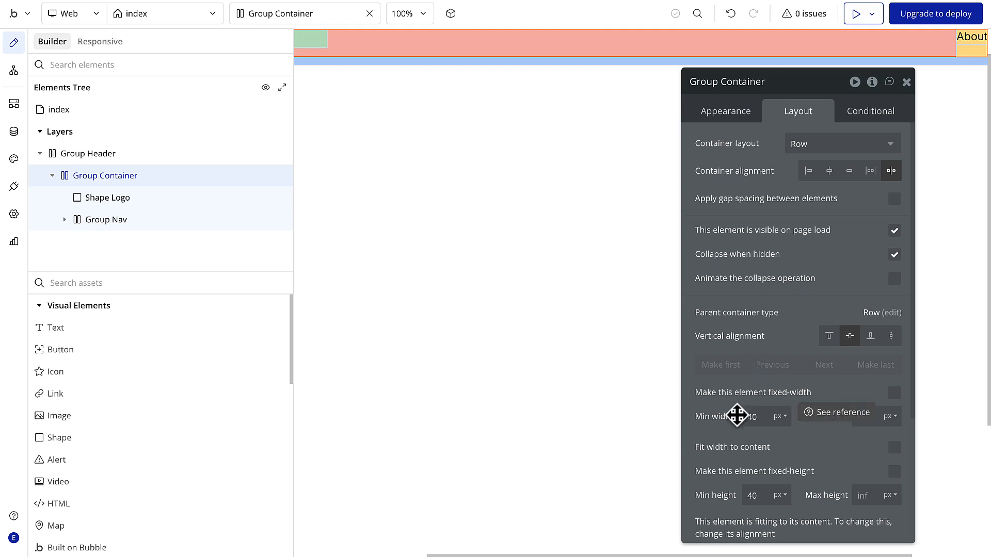
double_click(754, 496)
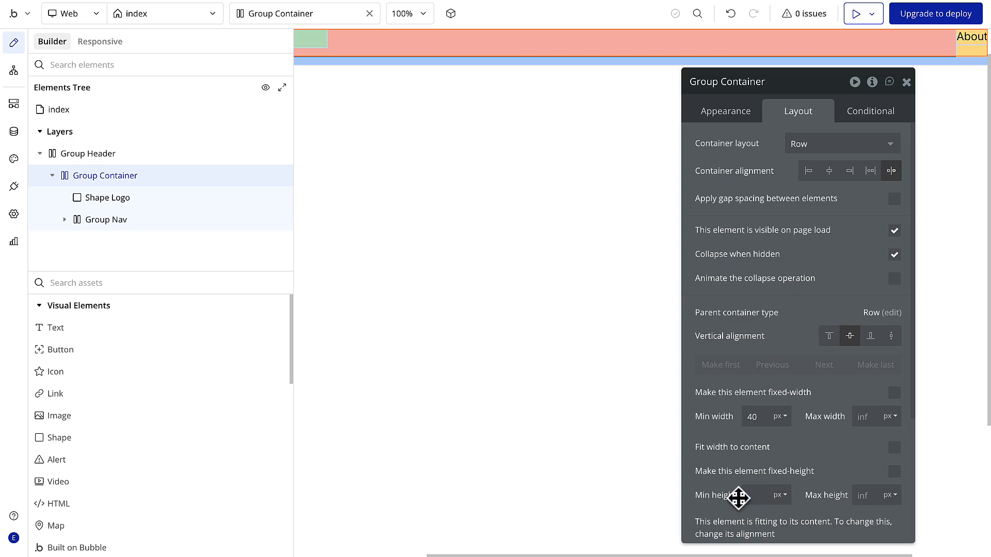
scroll(827, 483, down, 1)
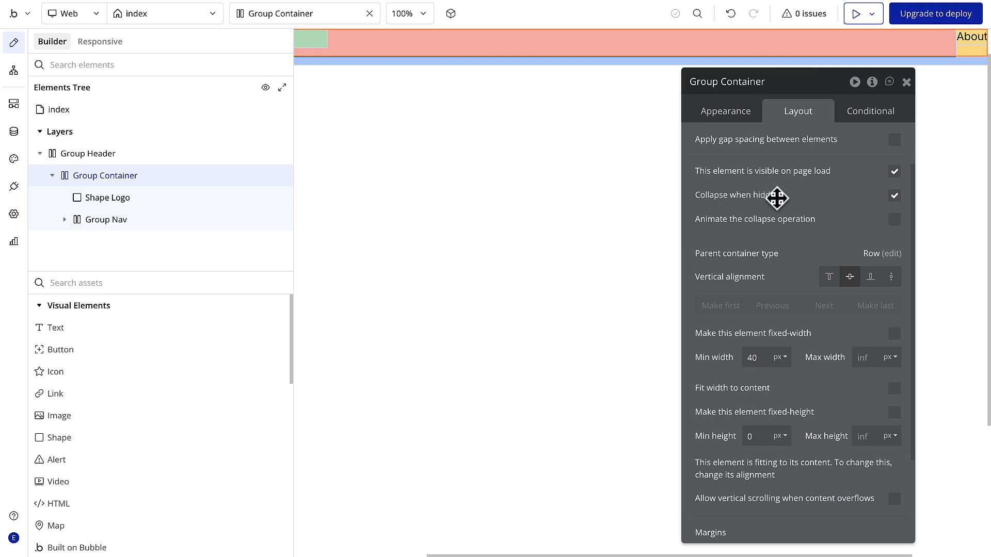
- Set Group Nav's minimum height to 0 px and duplicate its About text element twice
click(973, 41)
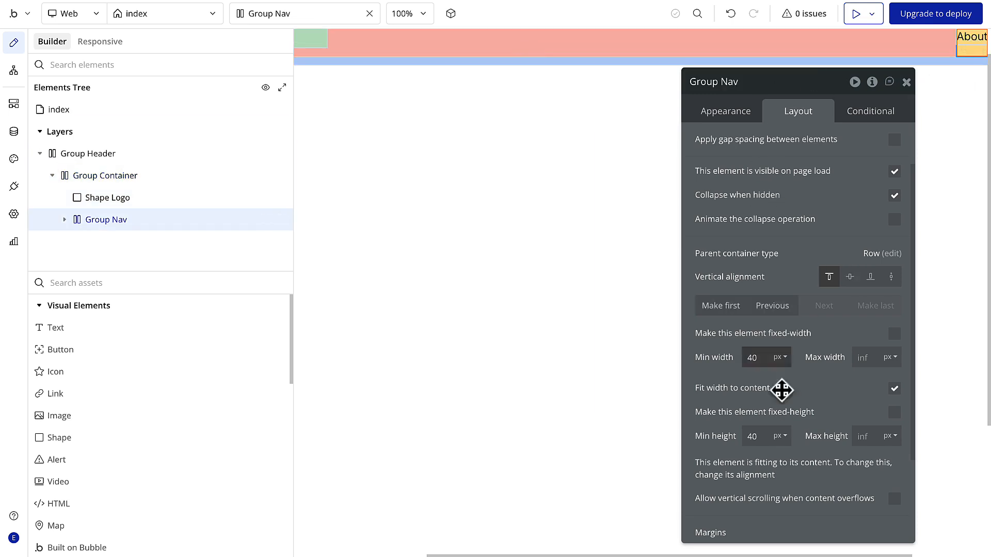
drag(759, 436, 728, 435)
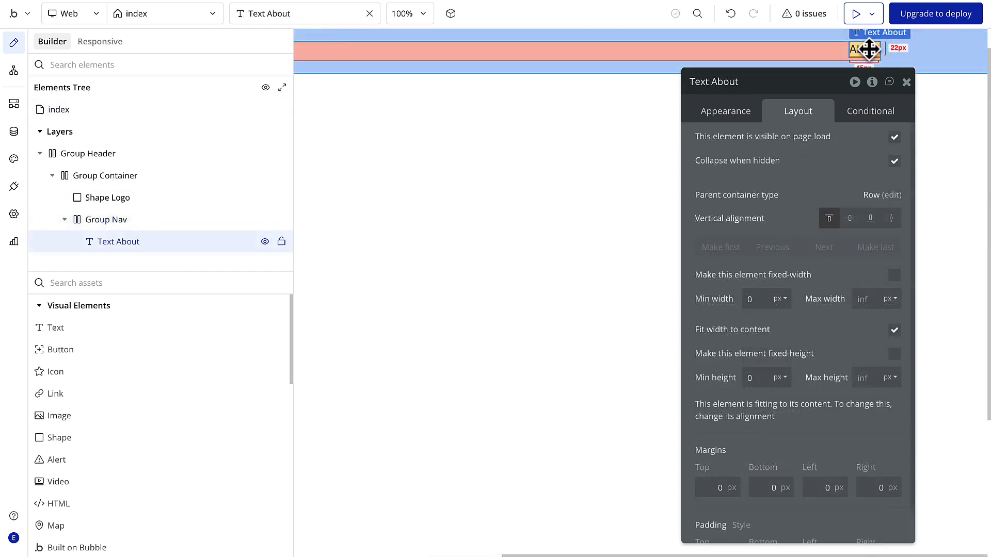
key(ctrl+d)
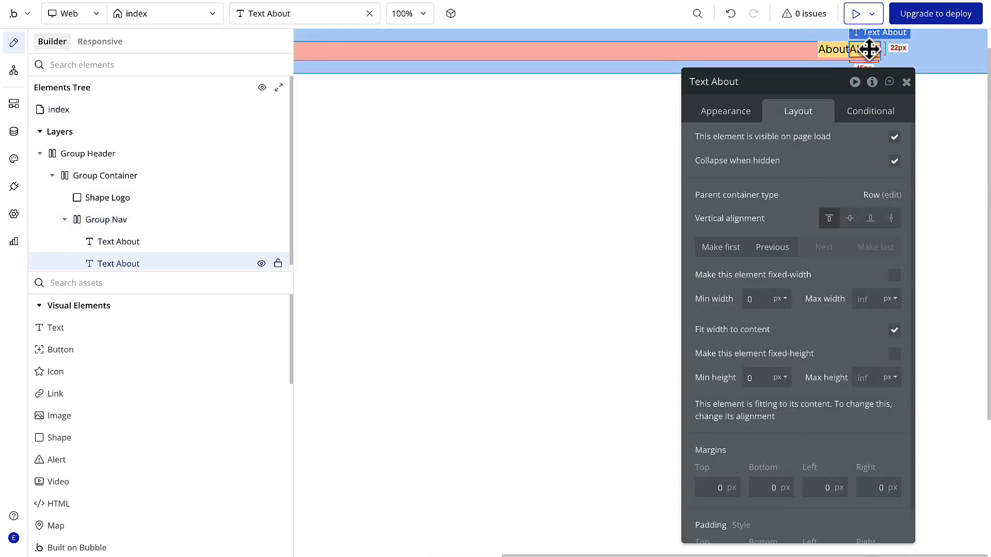
key(ctrl+d)
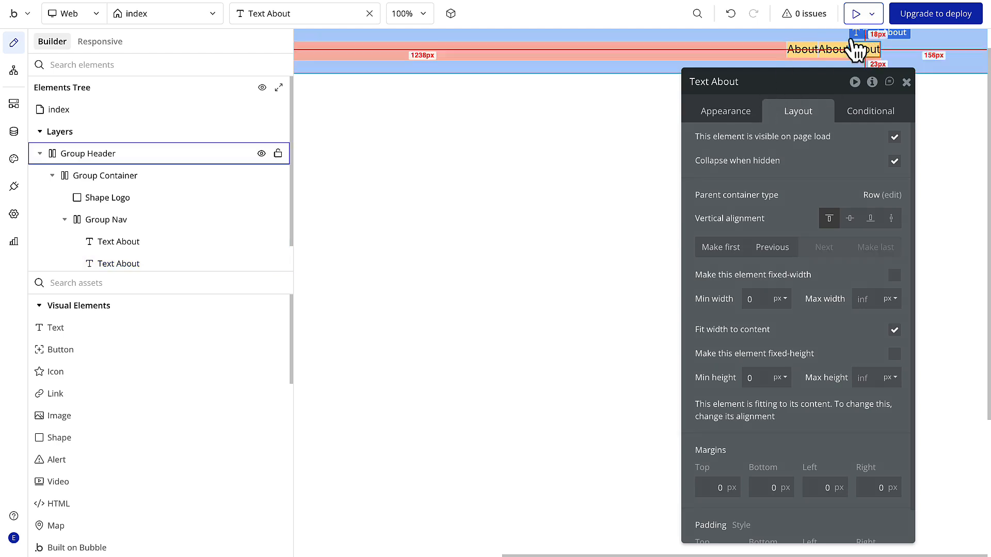
- Change the text of the middle About element in Group Nav to Testimonials
click(836, 49)
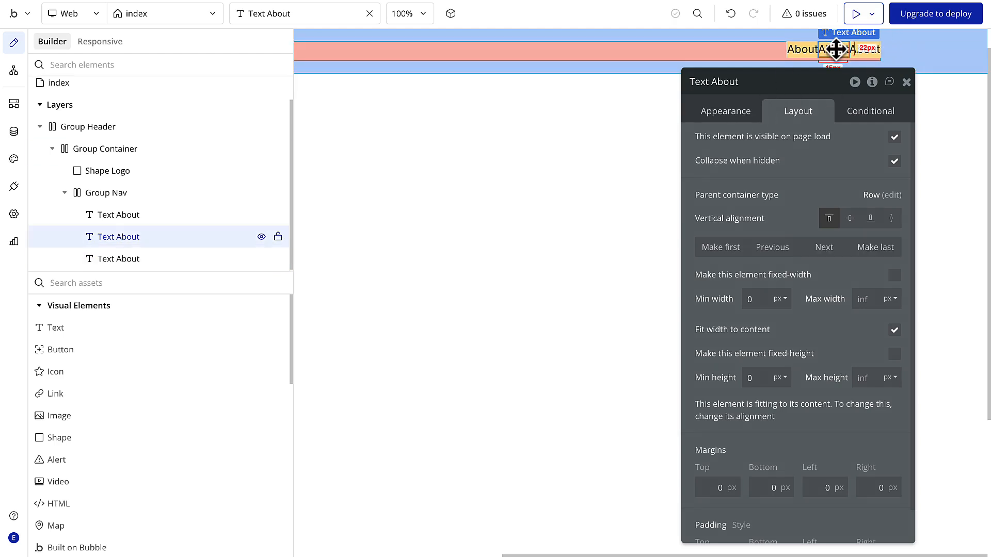
double_click(837, 49)
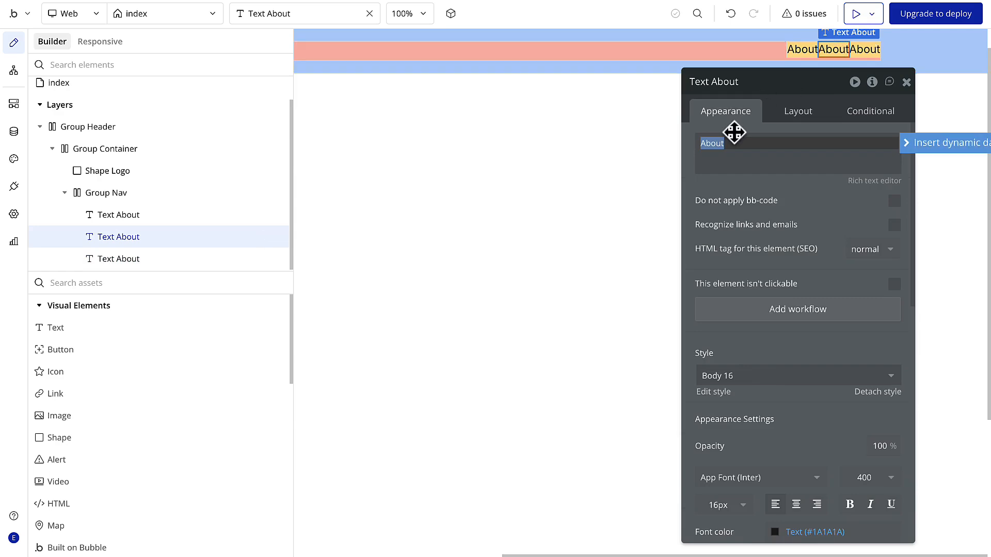
text(Testimonial)
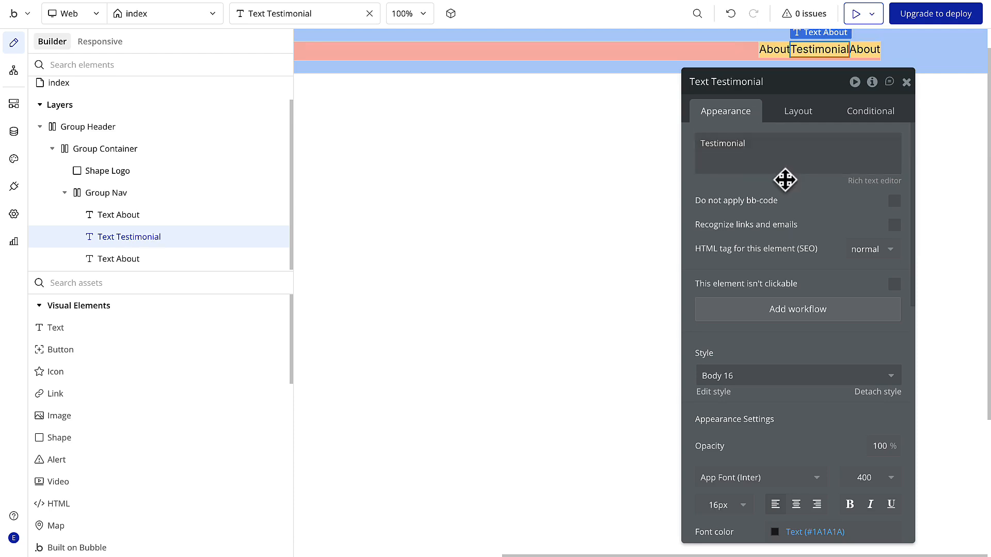
text(s)
- Change the last About element's text to Contact and inspect the navigation links in the Figma design
double_click(865, 51)
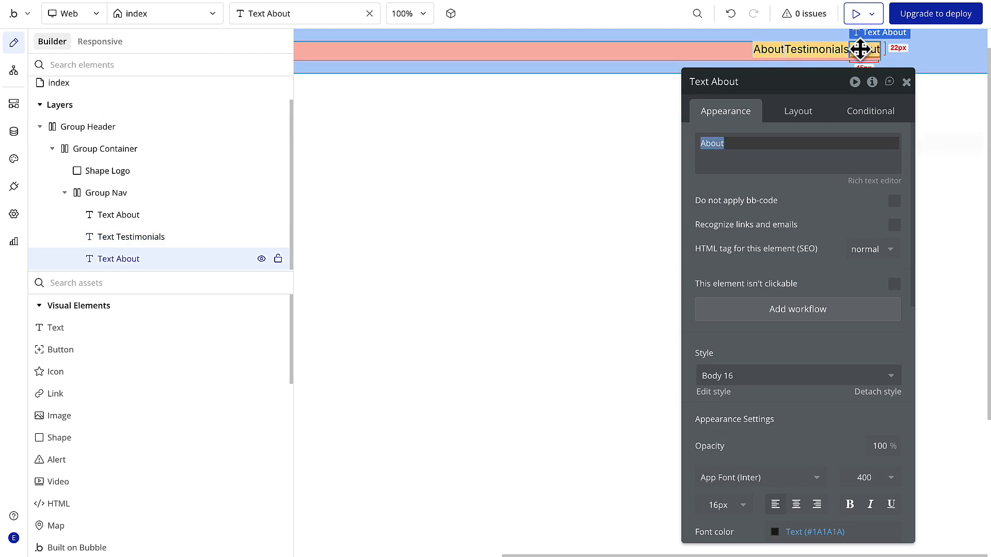
text(C)
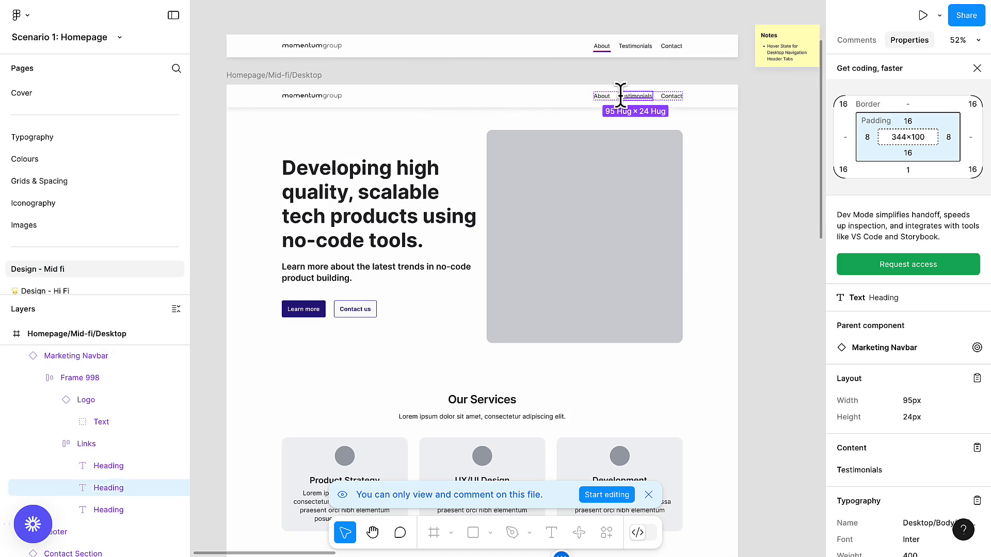
click(622, 97)
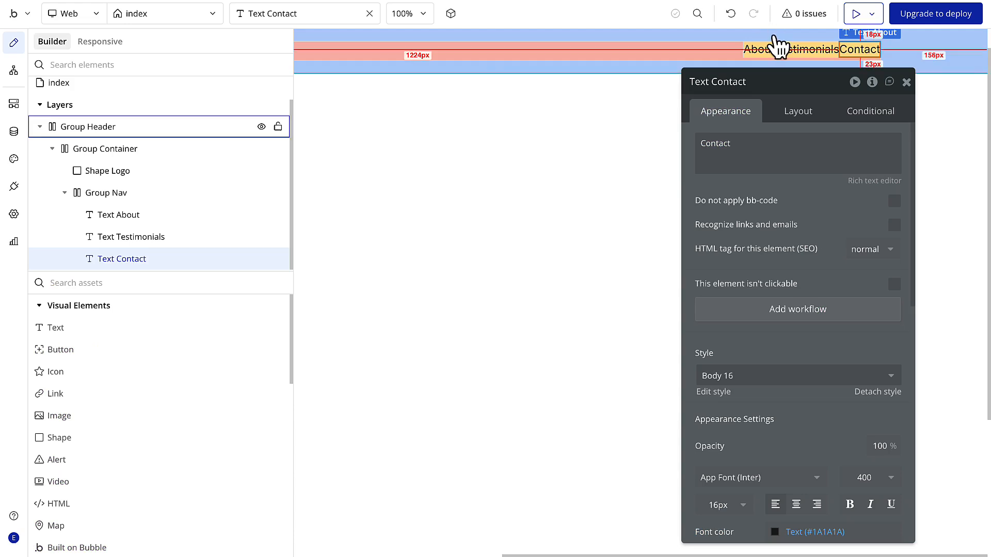
- Apply gap spacing between Group Nav's elements with a 24 px column gap, and preview the page
click(755, 55)
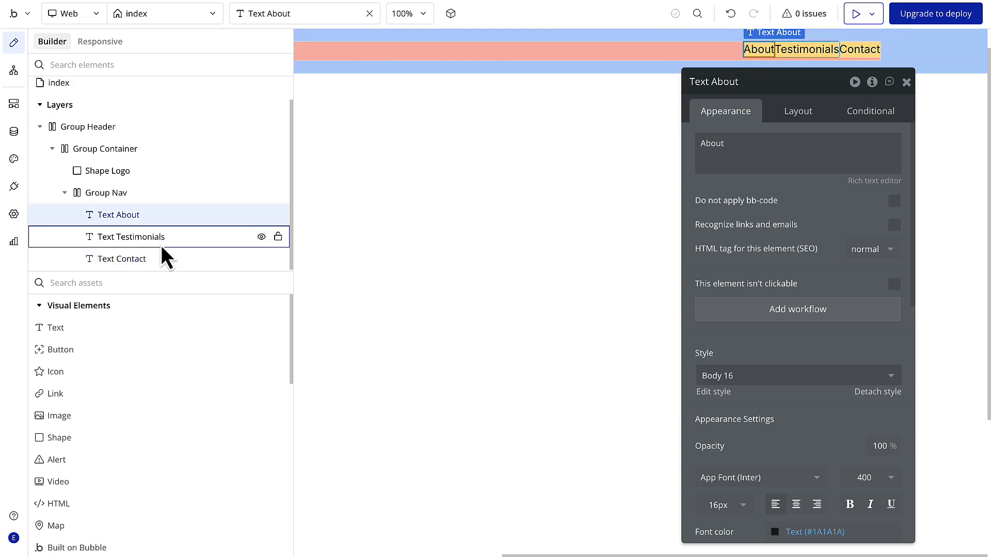
click(158, 194)
click(805, 121)
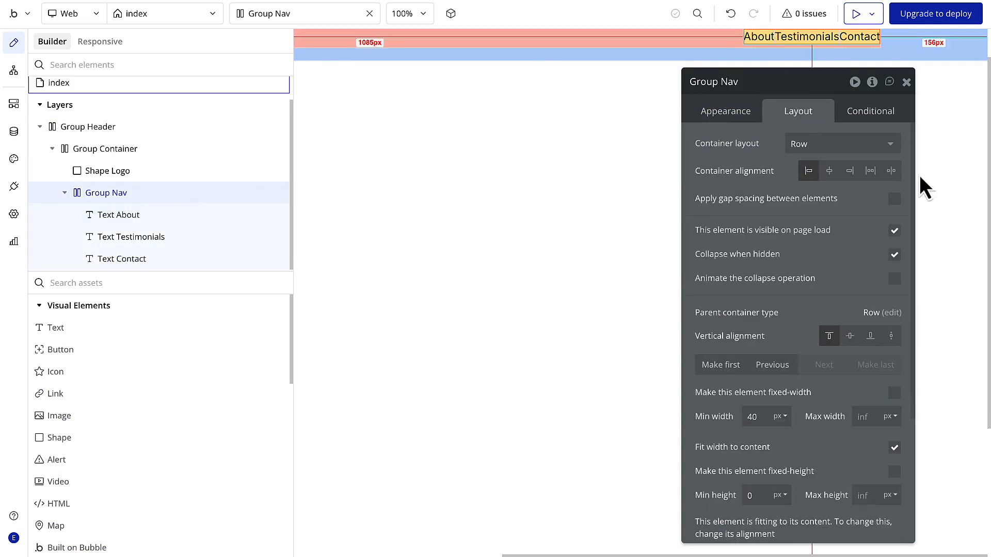
click(895, 199)
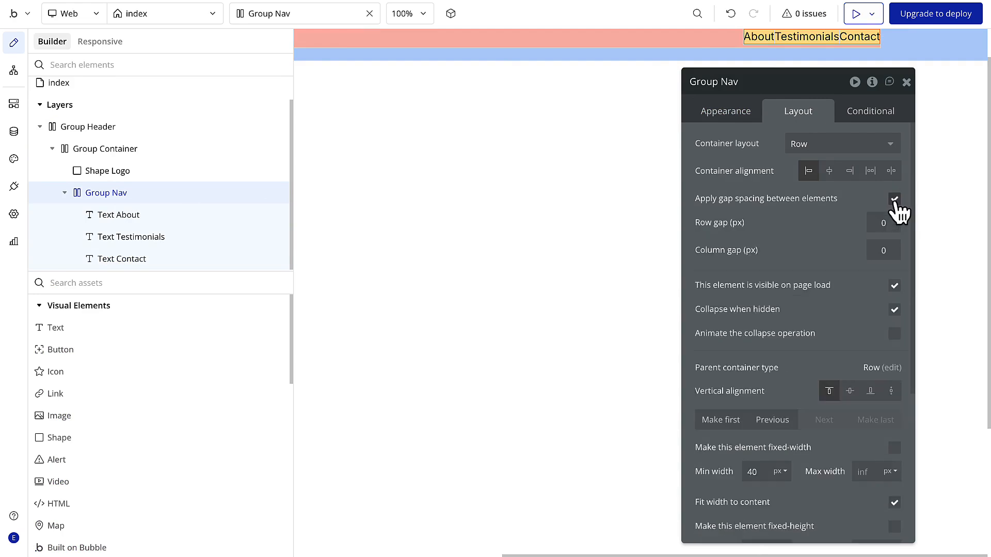
click(883, 247)
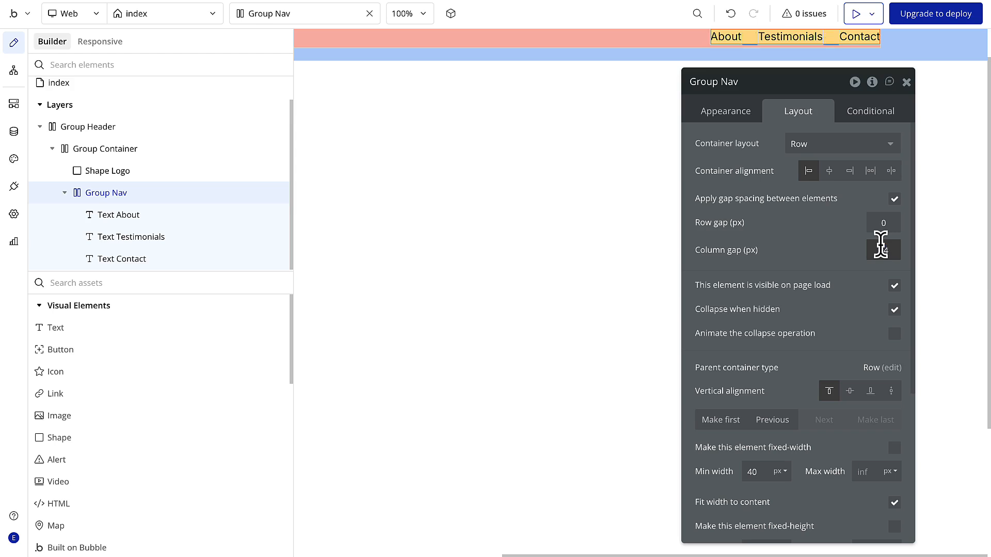
click(856, 14)
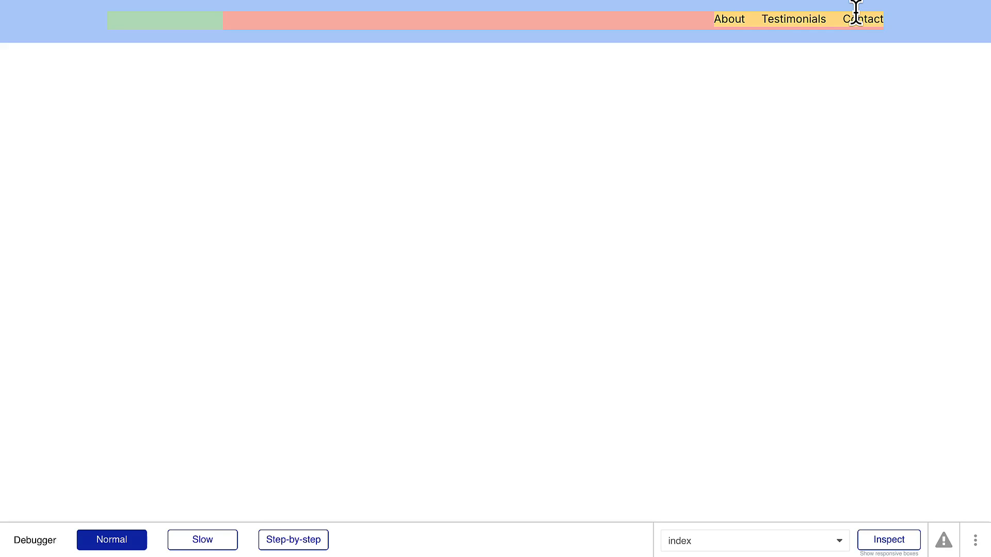
key(super+w)
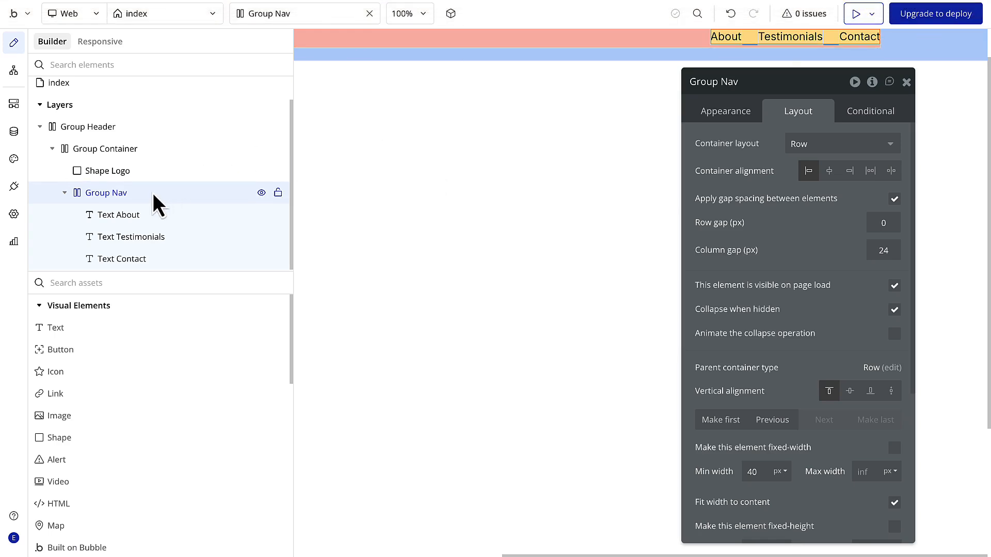
- Centre Group Nav and Shape Logo vertically within Group Container and check the header's alignment
click(849, 391)
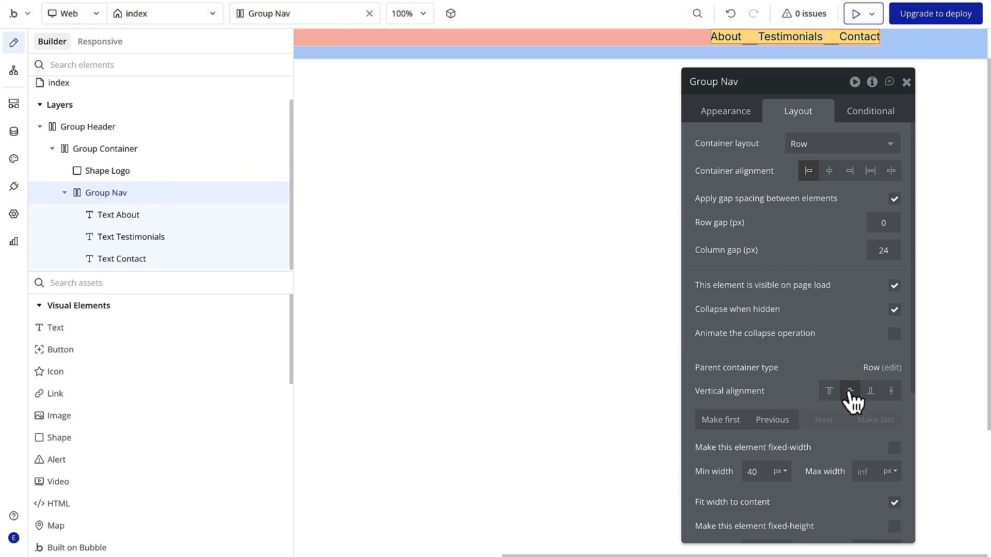
click(156, 150)
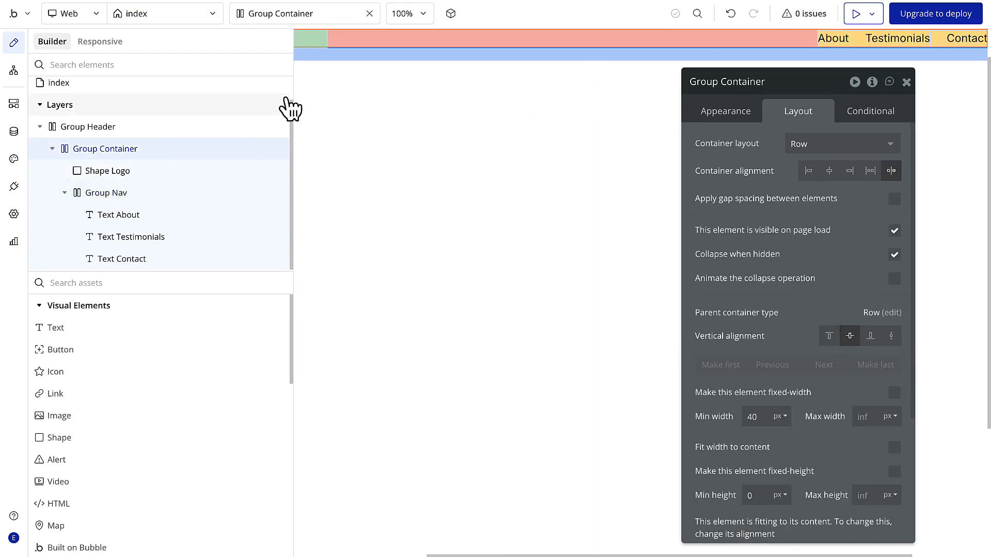
click(176, 172)
click(871, 218)
scroll(575, 62, right, 3)
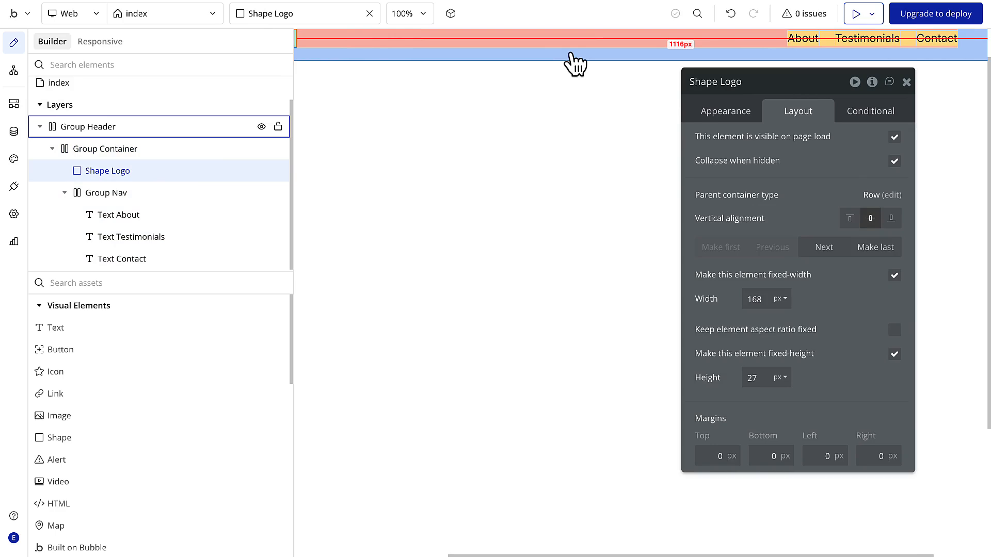
scroll(570, 77, up, 1)
scroll(569, 76, right, 2)
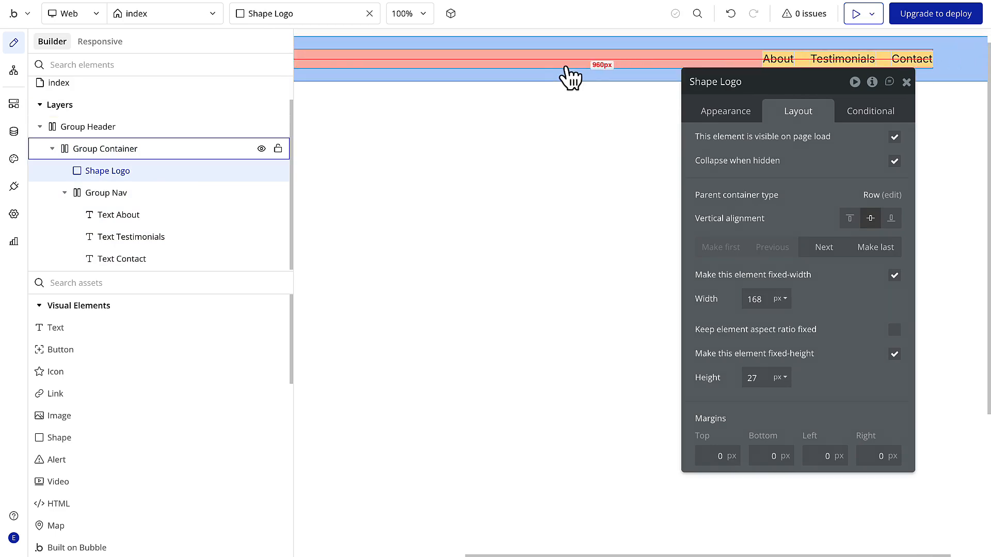
- Replace the Shape Logo element with an Image element
scroll(571, 77, left, 5)
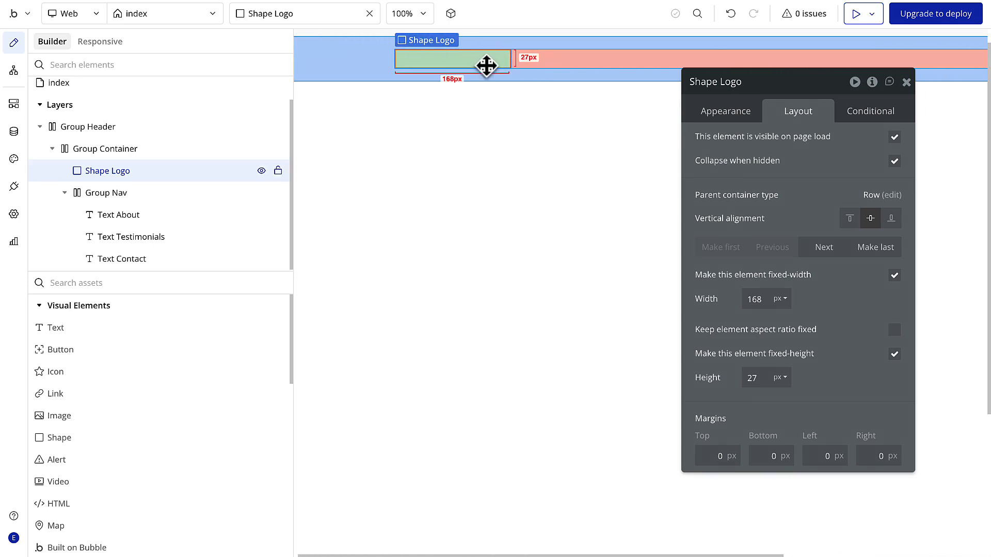
right_click(482, 62)
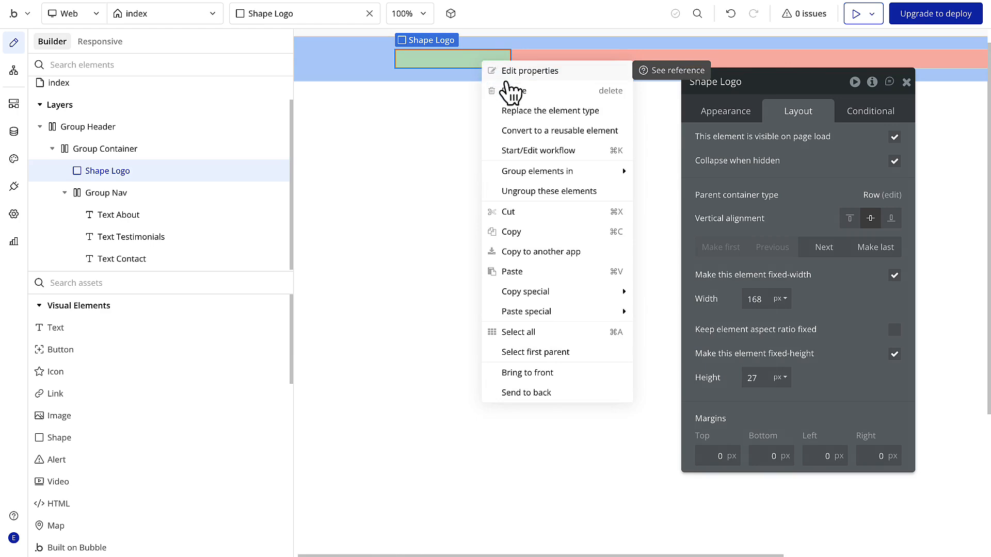
click(518, 111)
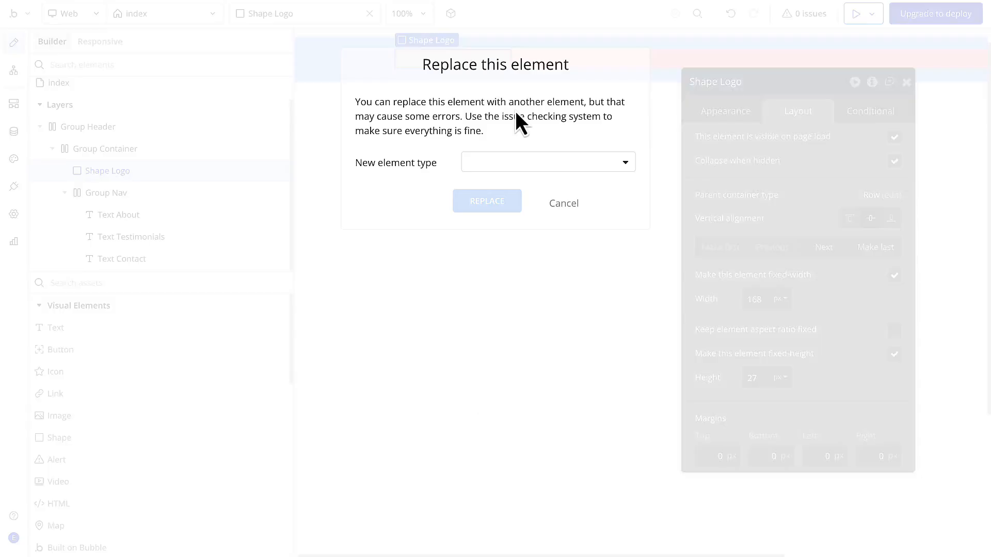
click(514, 163)
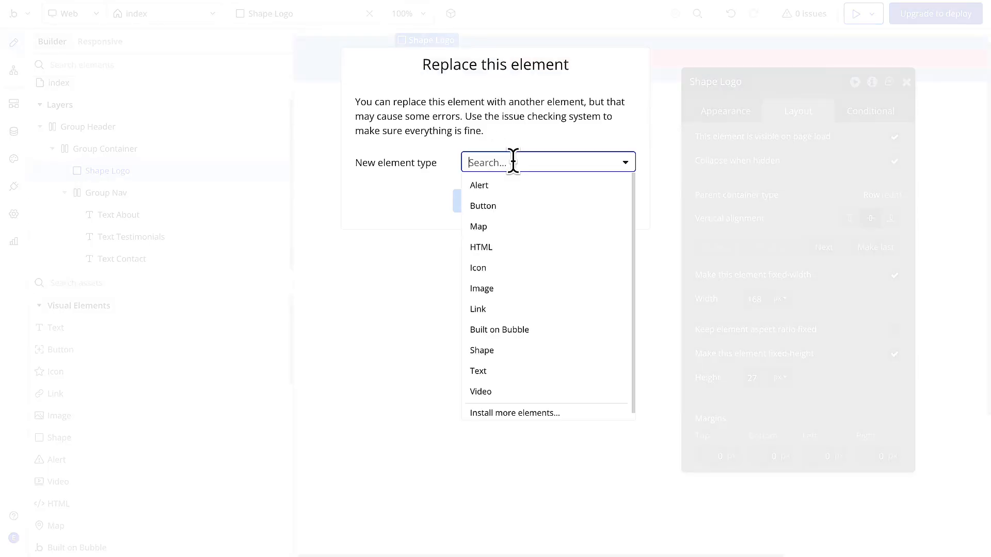
click(509, 289)
click(491, 204)
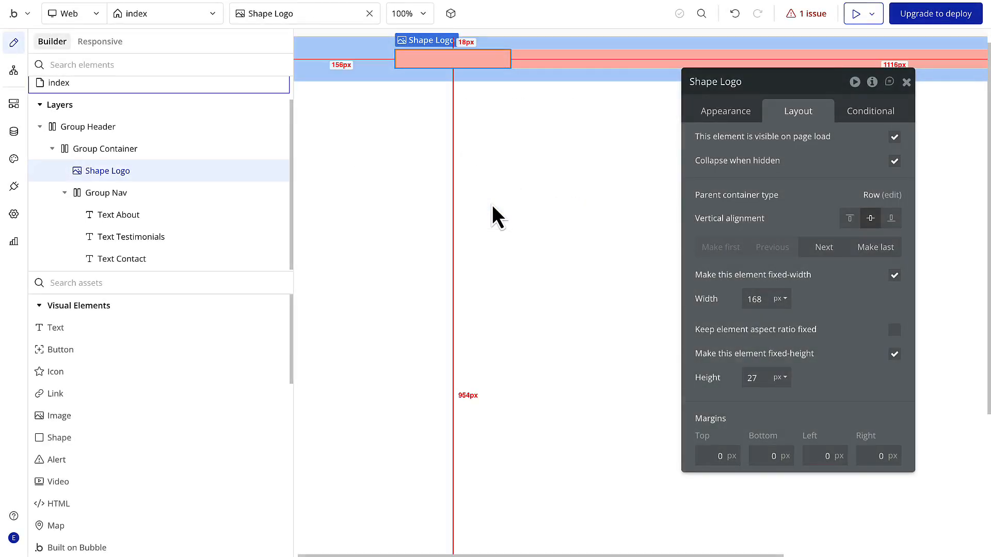
- Upload Momentum Wordmark logo.svg as the static image of the logo element
click(733, 119)
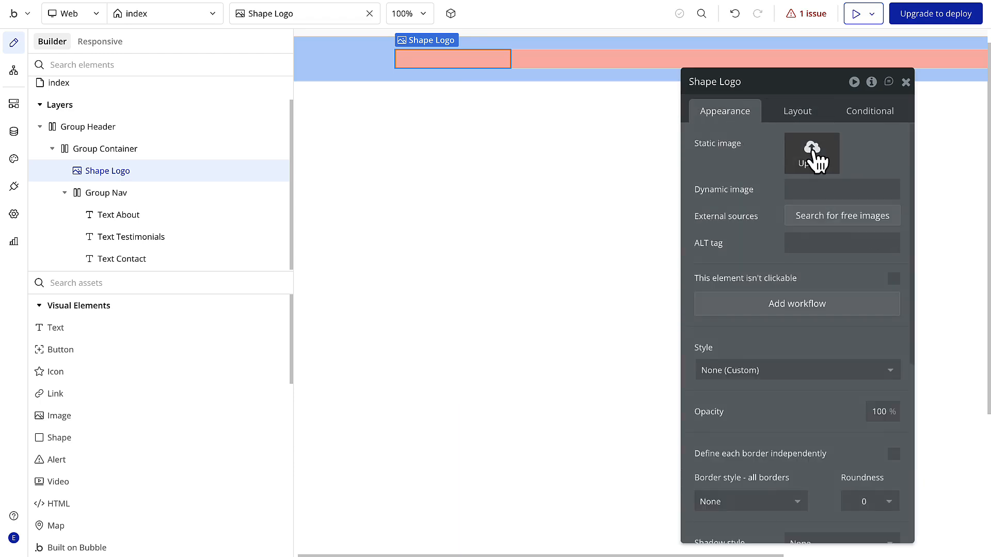
click(802, 501)
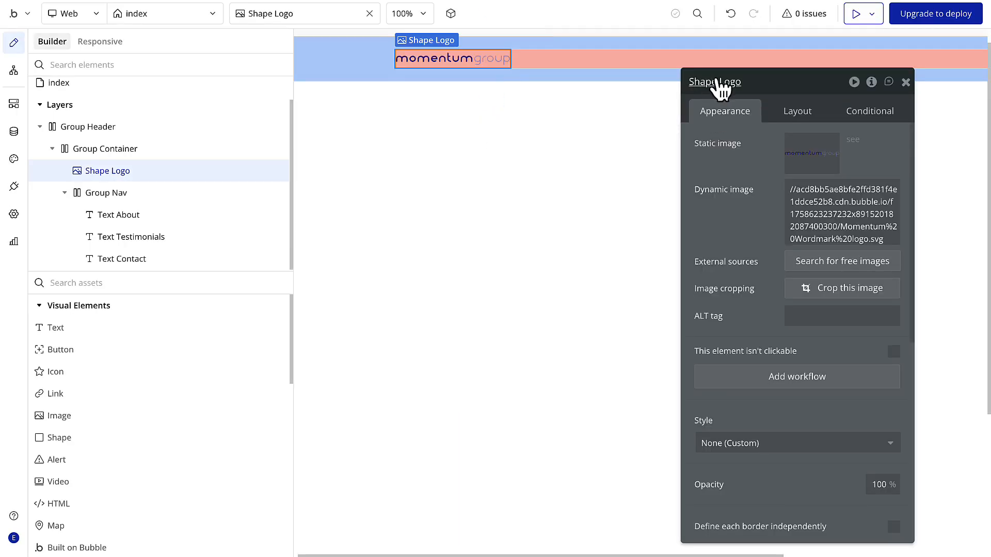
click(718, 82)
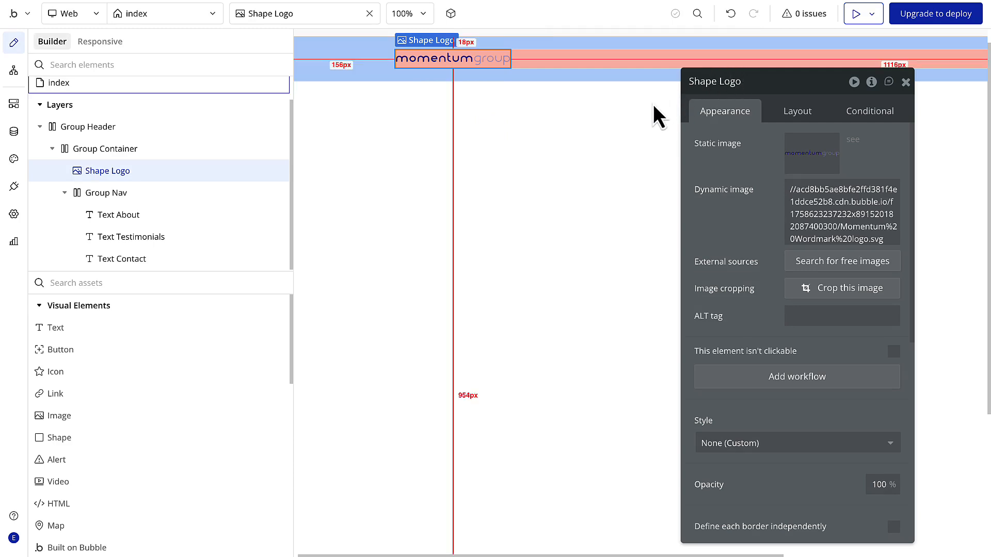
scroll(652, 104, right, 3)
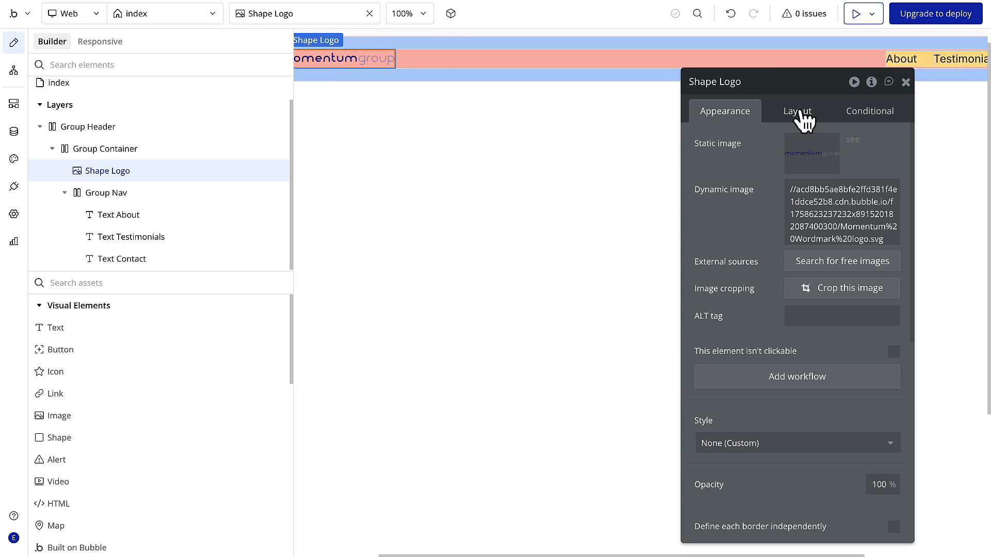
- Rename the logo element as Image Logo
click(798, 111)
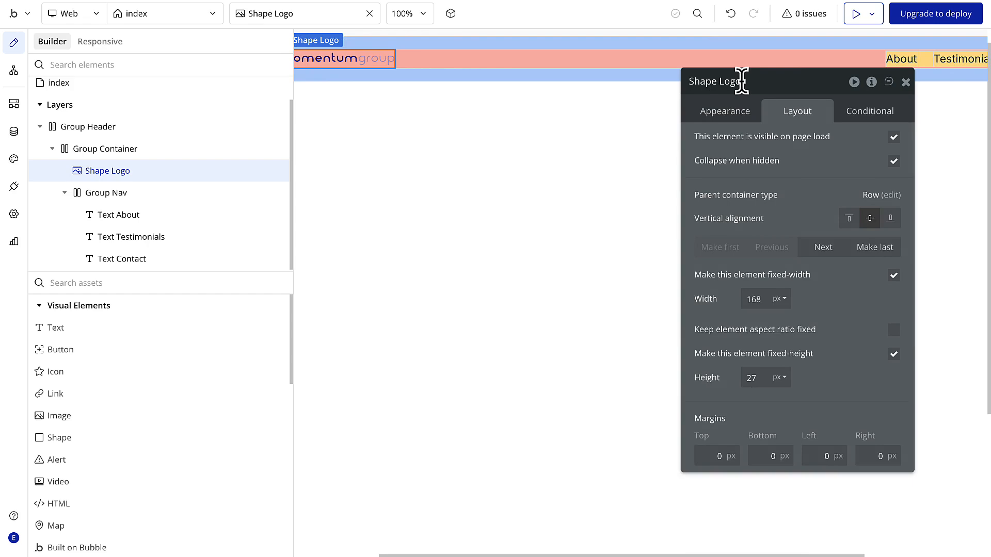
double_click(711, 81)
text(Image)
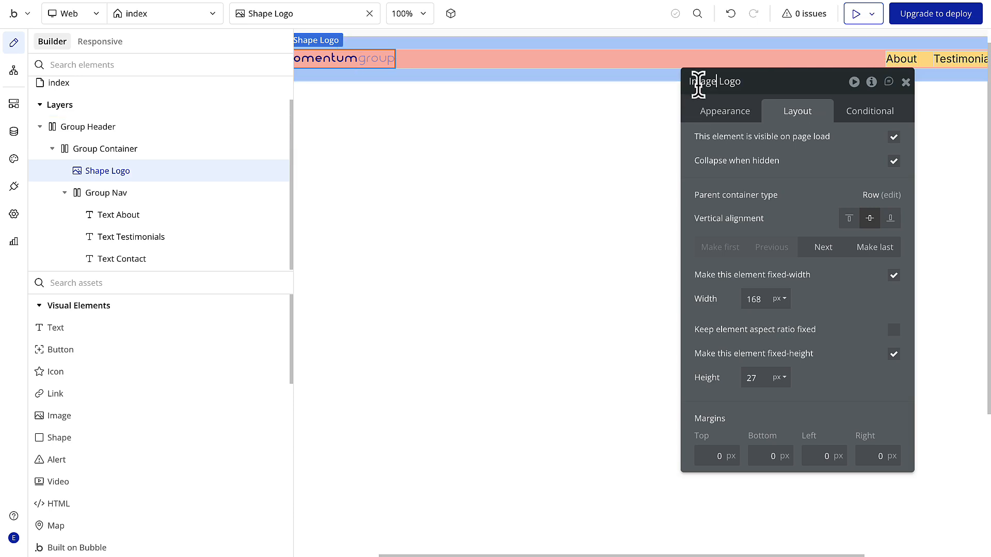
key(Return)
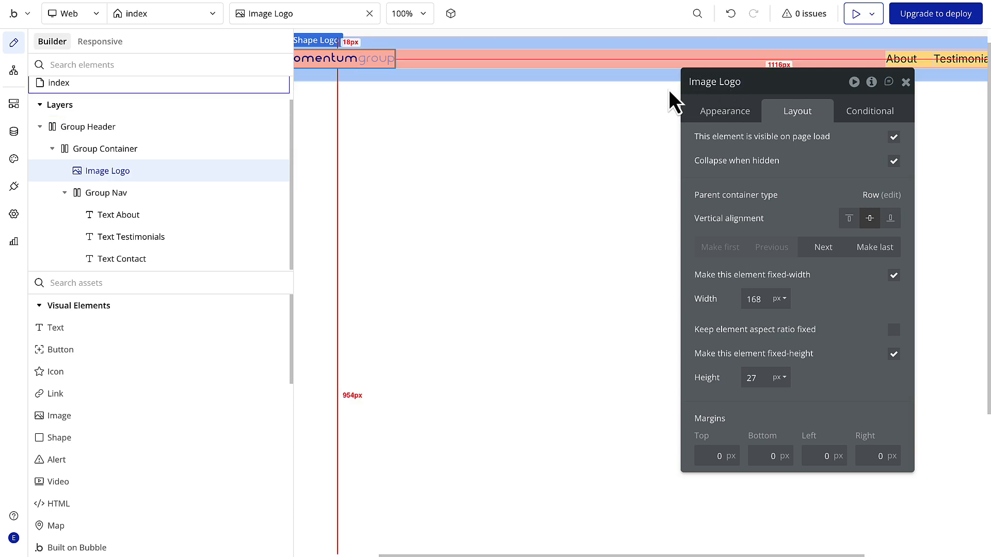
- Remove the flat background color from Group Header
click(635, 39)
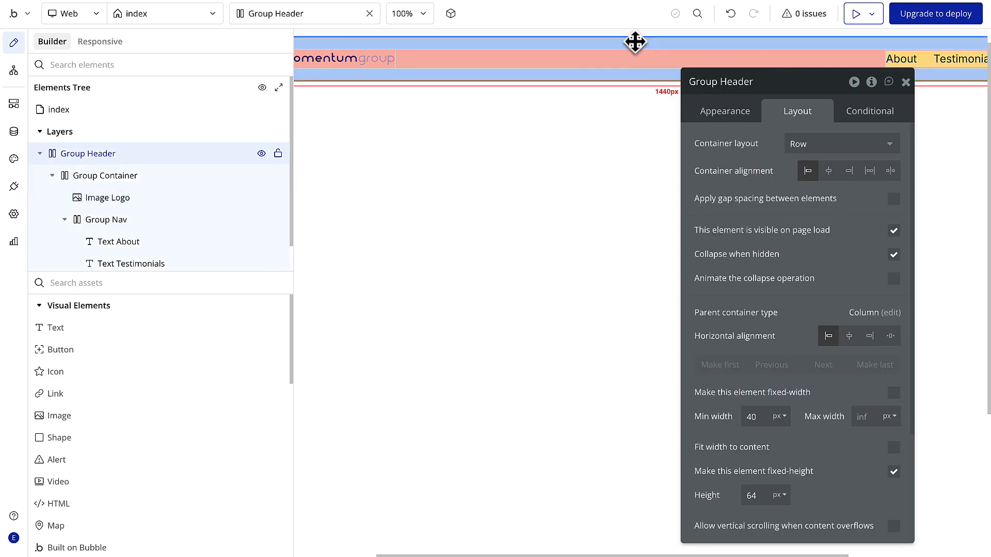
click(728, 113)
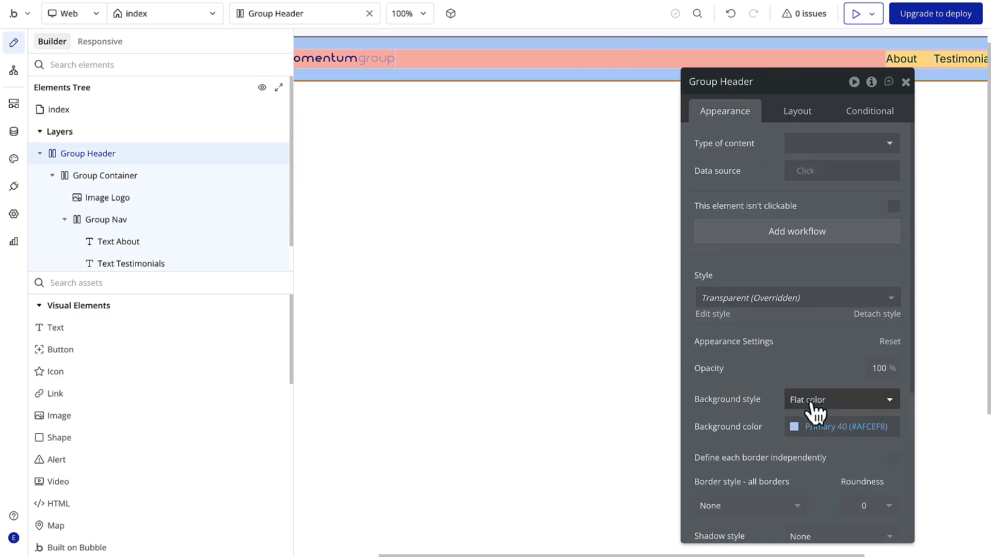
click(812, 405)
click(815, 443)
- Remove the flat background color from Group Container by setting its background style to None
click(662, 72)
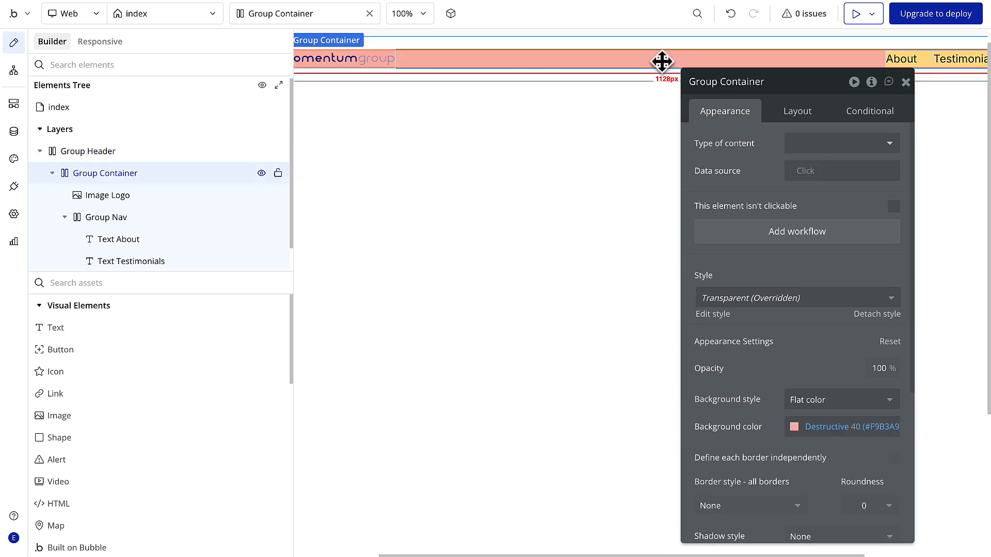
click(820, 400)
click(815, 442)
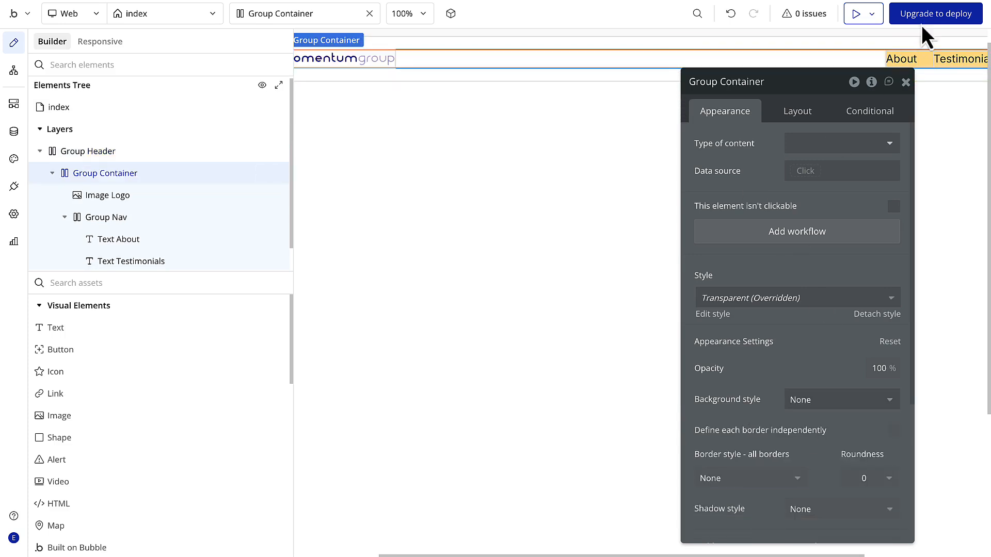
- Remove the flat background color from Group Nav by setting its background style to None
click(894, 56)
click(831, 400)
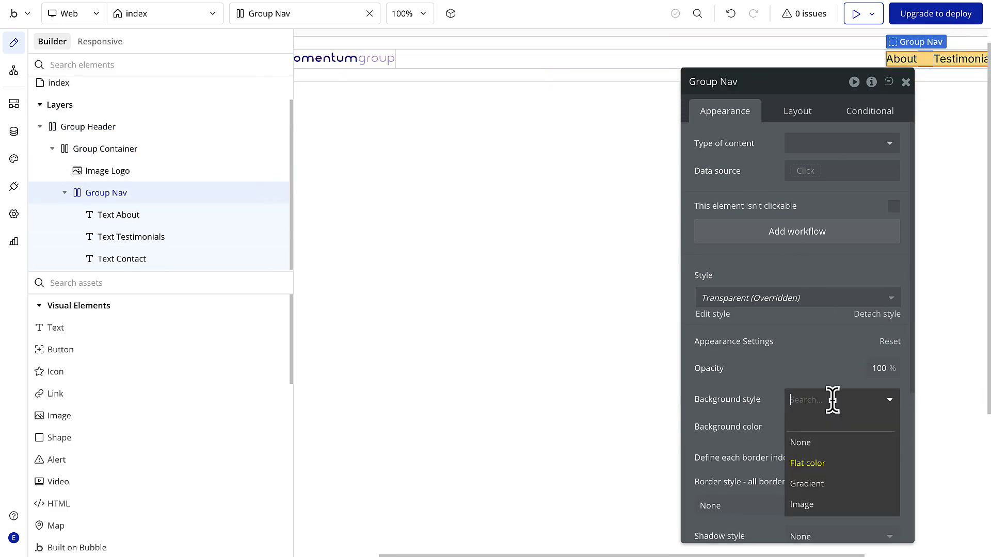
click(815, 442)
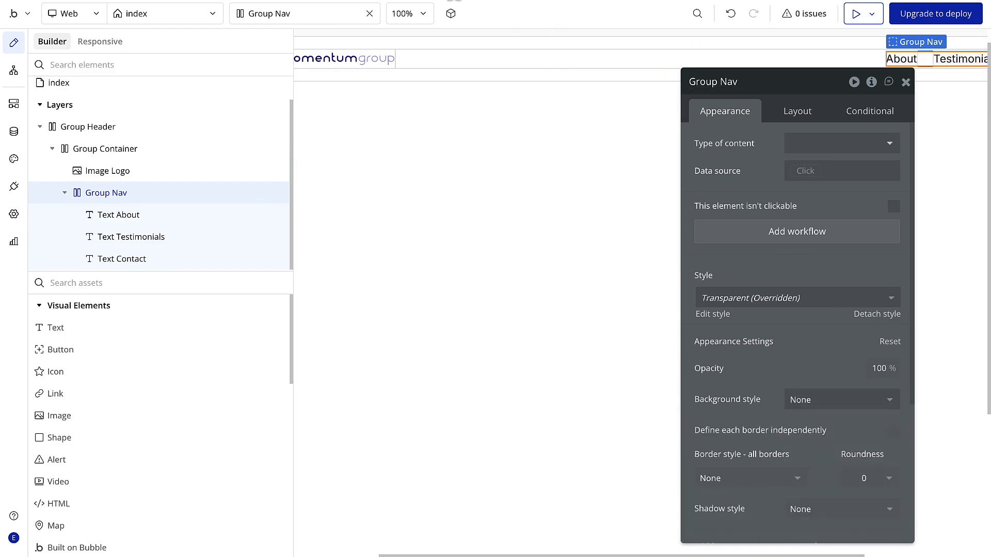
- Switch to Figma and copy the hex color #FEFEFE of the desktop navbar frame
click(485, 1)
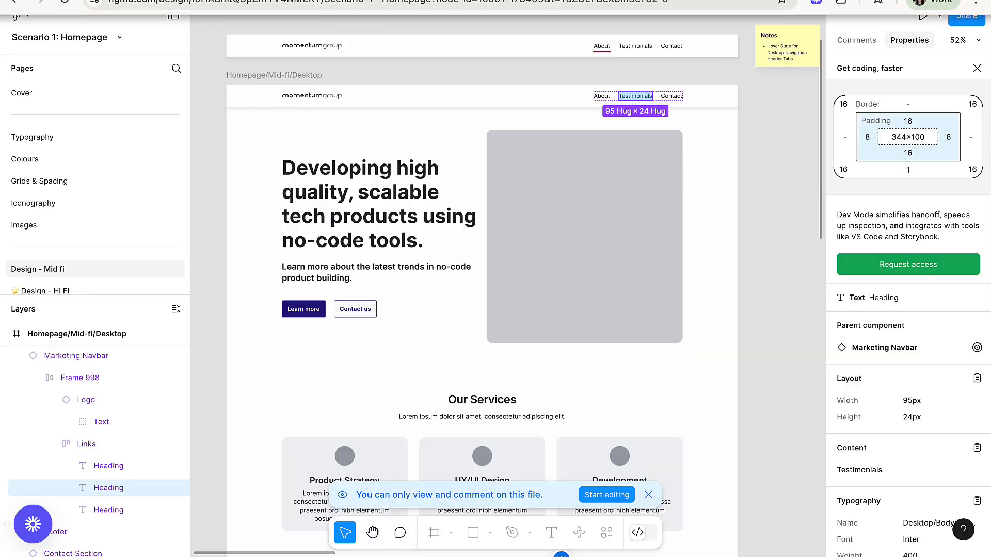
click(498, 91)
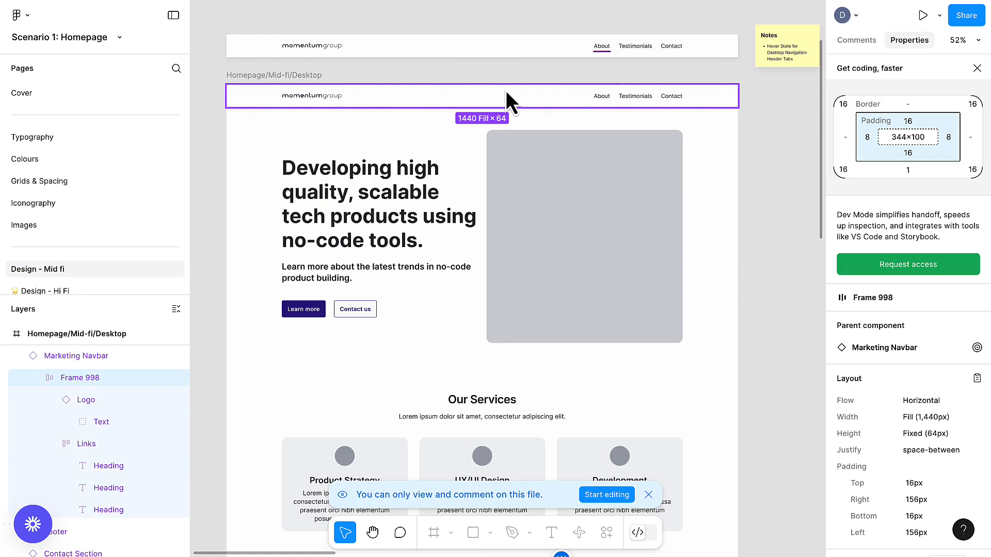
scroll(881, 363, down, 4)
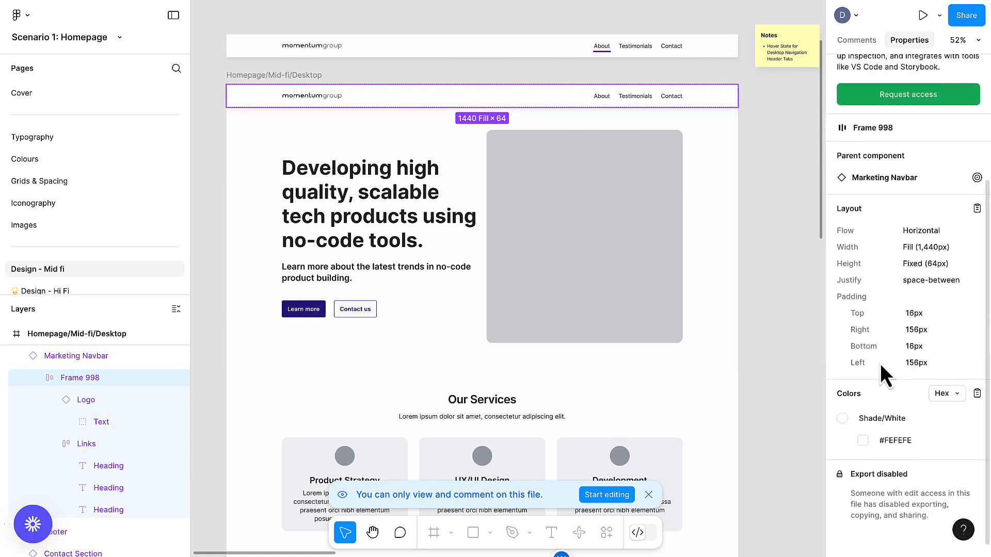
click(906, 435)
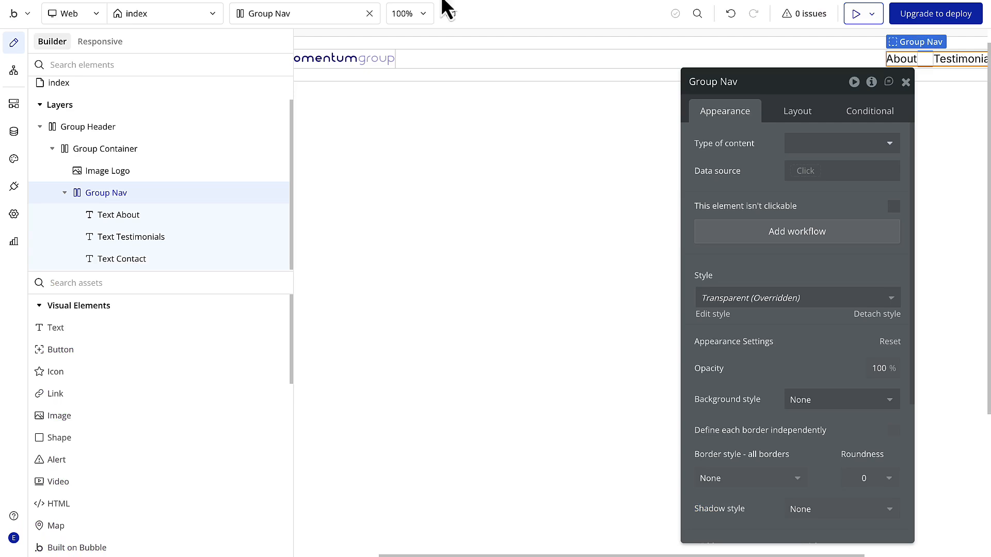
- Back in Bubble, give Group Header a flat background color of #FEFEFE
click(593, 82)
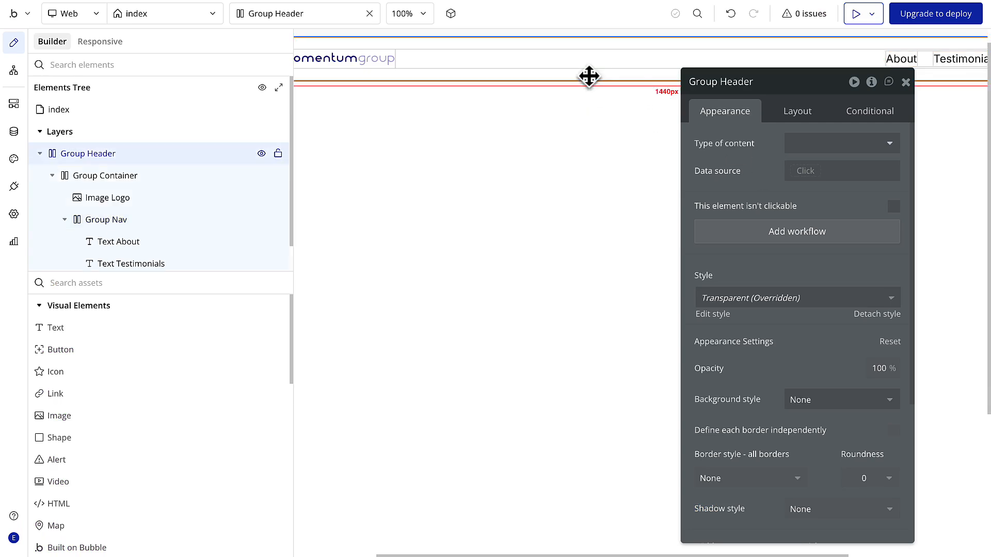
click(851, 407)
click(827, 464)
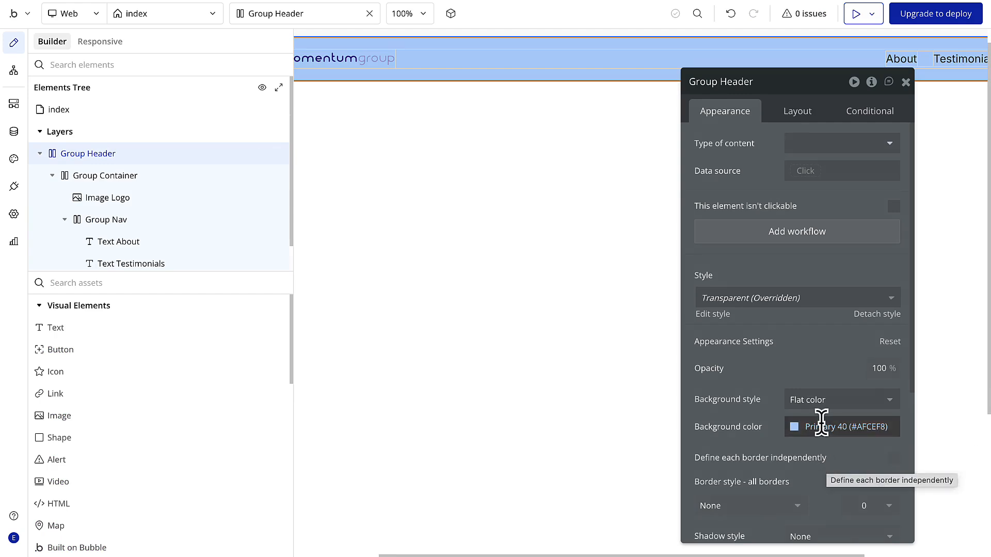
click(847, 427)
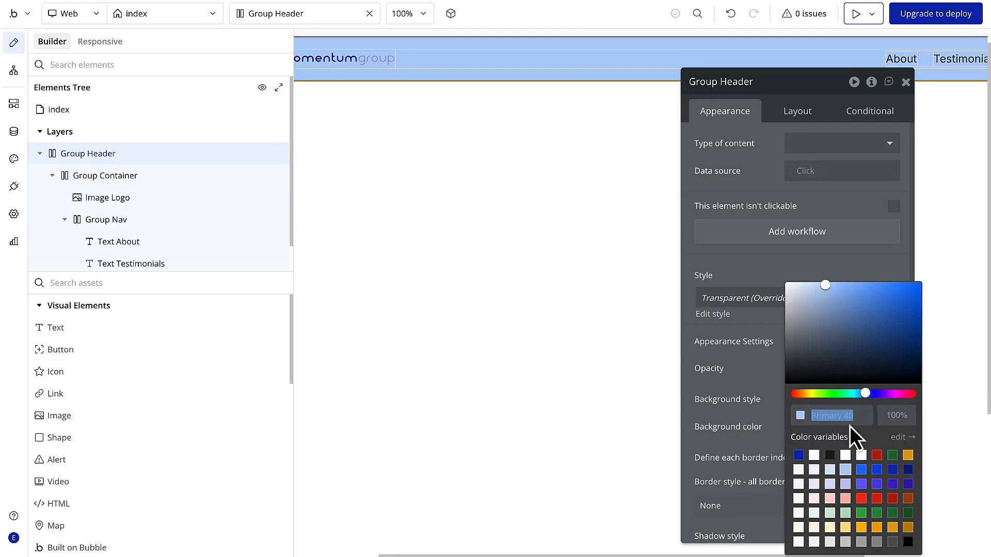
text(#FEFEFE)
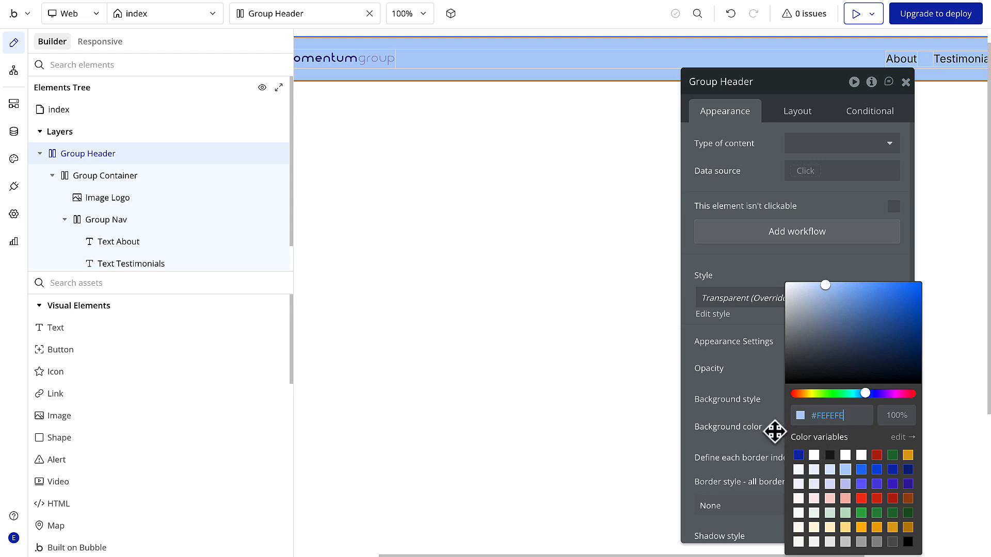
key(Return)
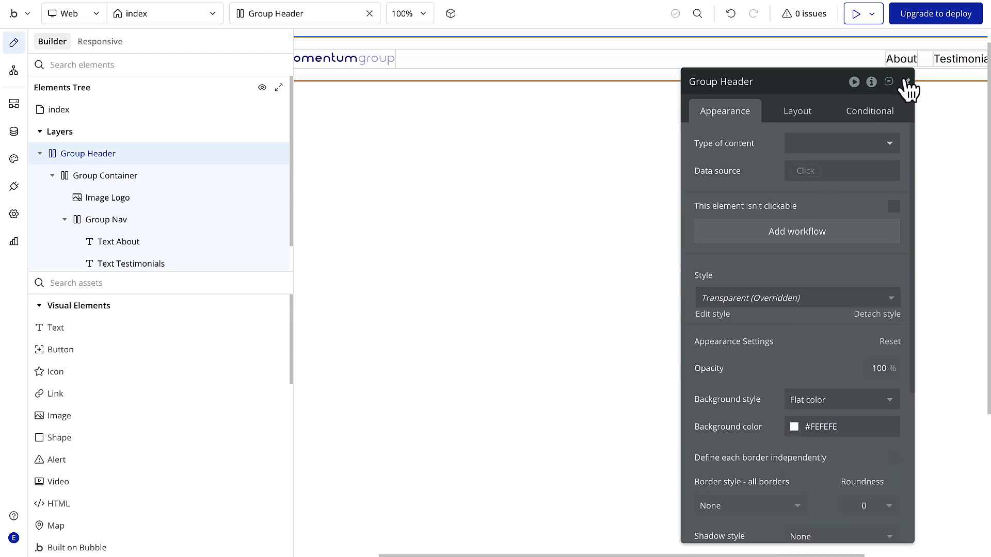
- Give Group Header an outset shadow with a vertical offset of 7 and a blur radius of 12
scroll(808, 334, down, 5)
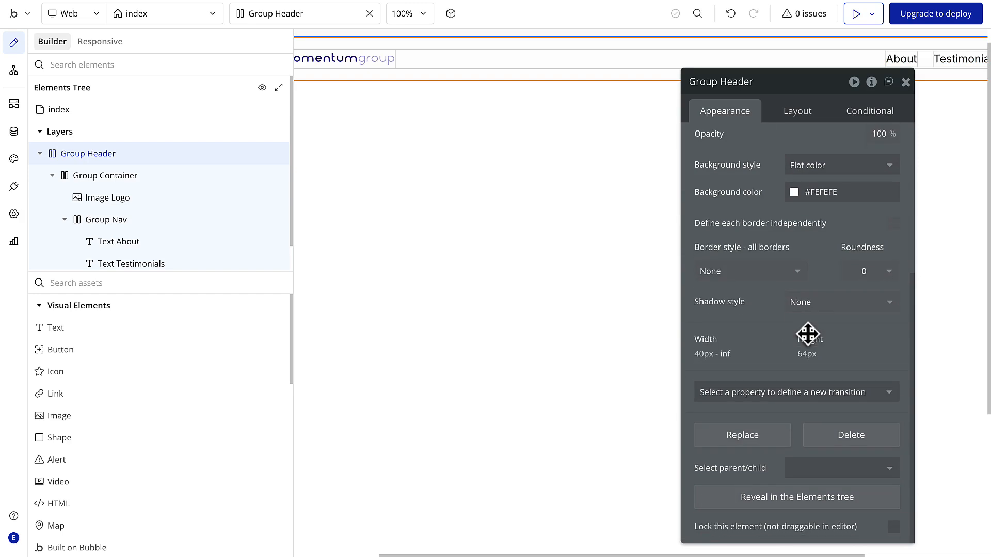
click(832, 305)
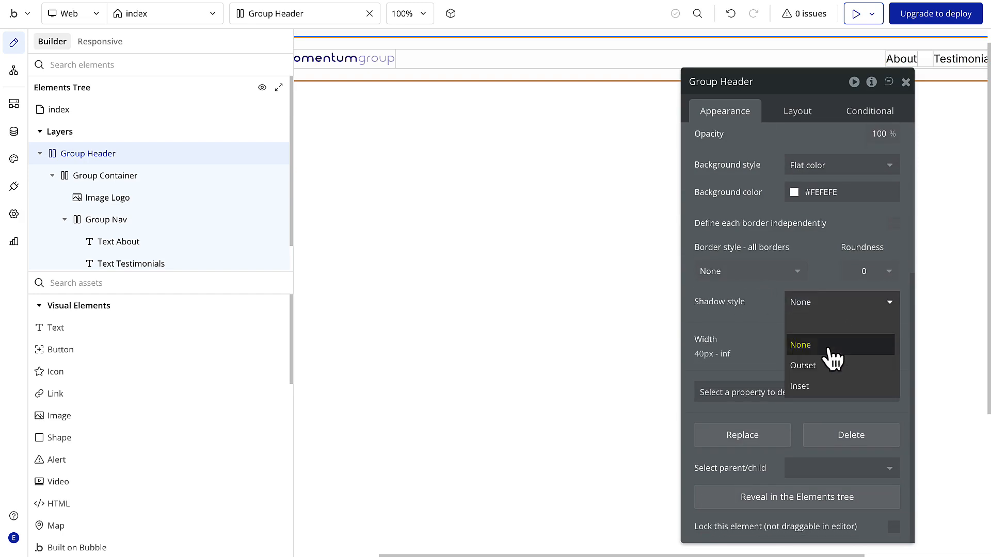
click(823, 367)
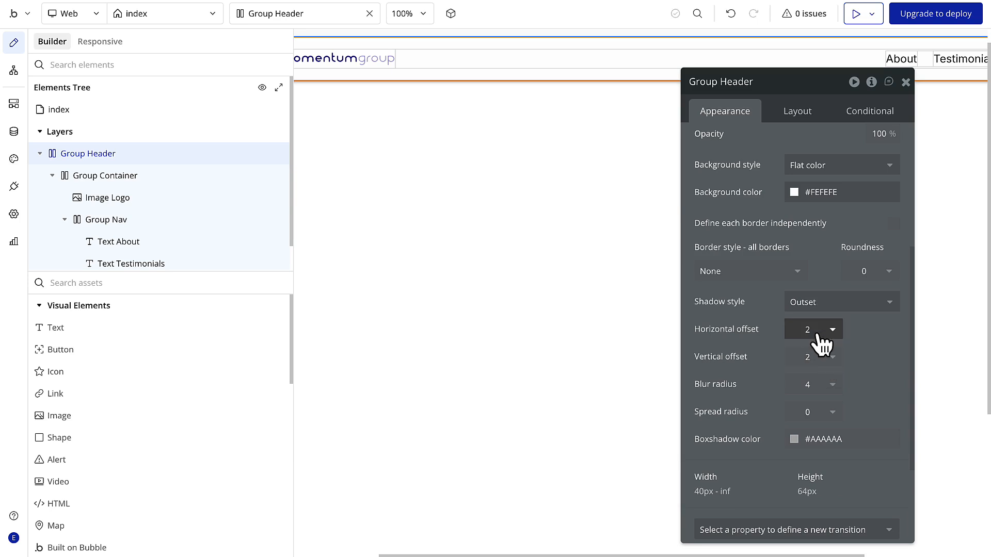
click(819, 336)
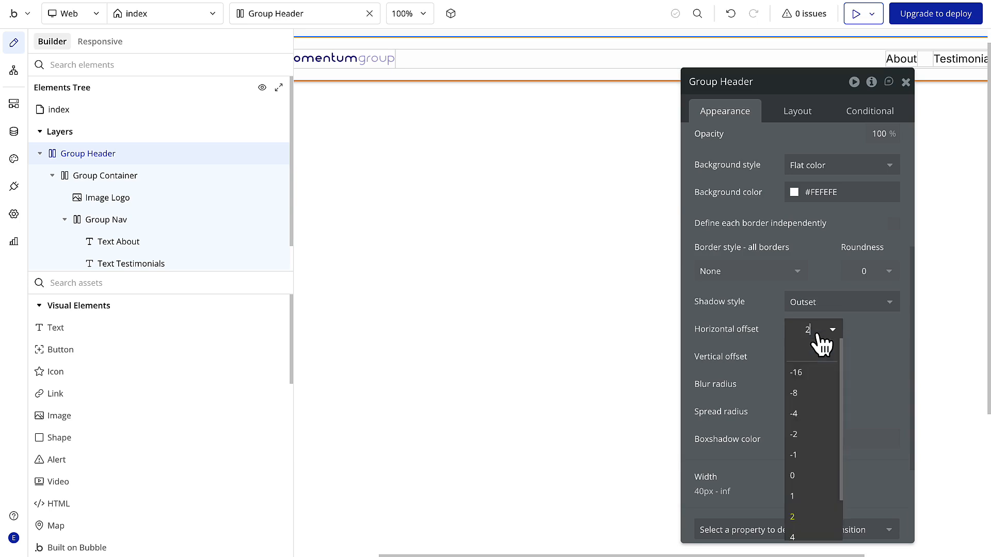
click(849, 345)
click(826, 357)
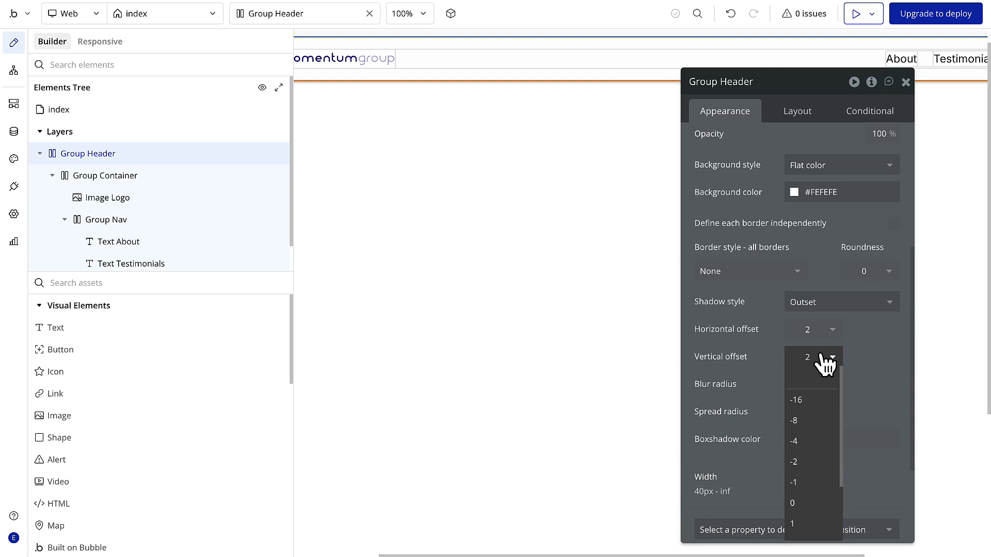
text(7)
click(871, 387)
click(807, 382)
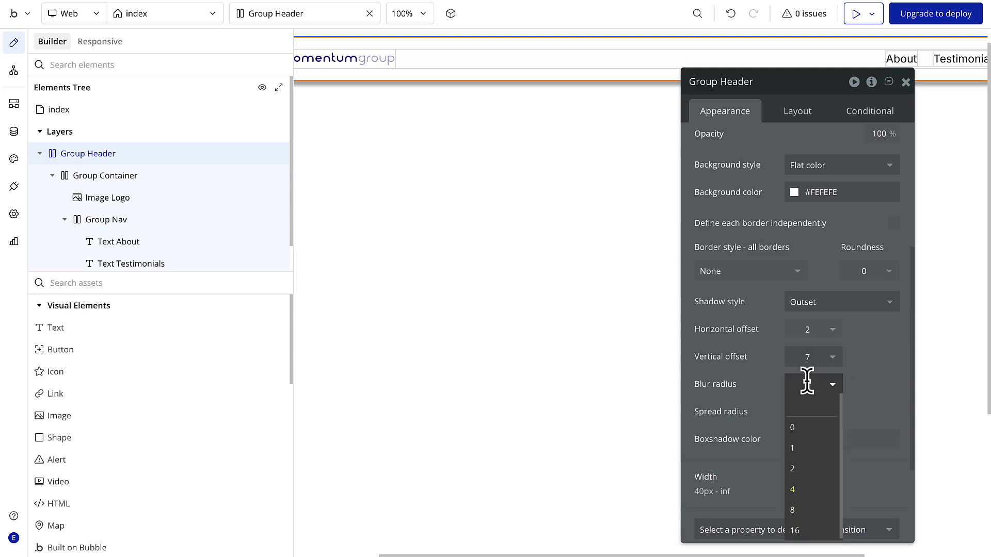
text(12)
click(859, 391)
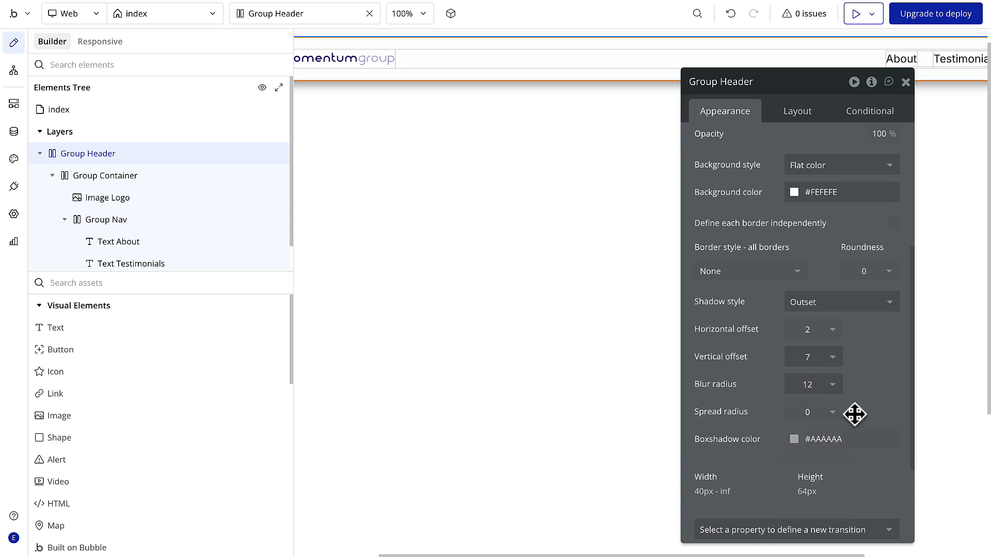
- Set Group Header's box shadow color to #222222 at 8% opacity and close the property editor
click(843, 441)
text(222222)
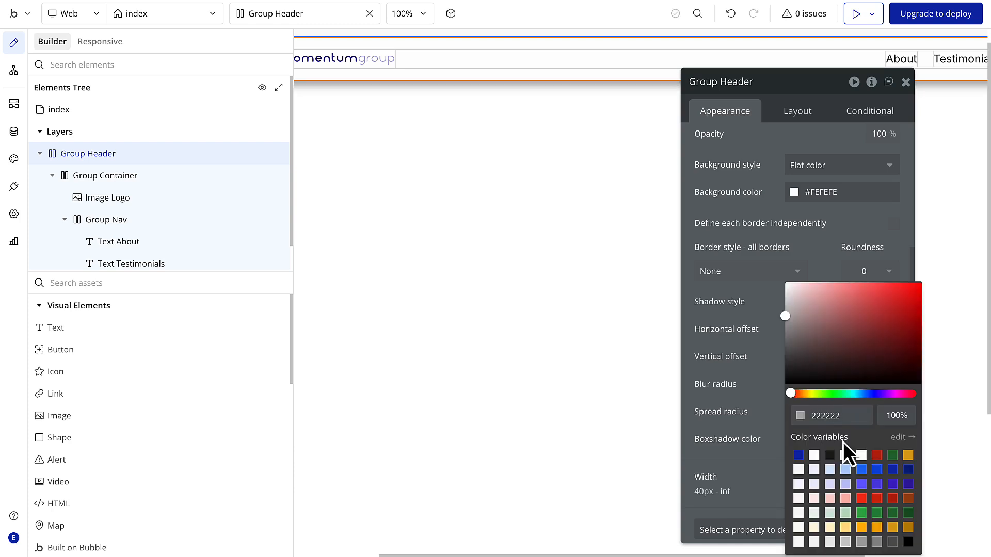
click(900, 415)
drag(901, 416, 892, 416)
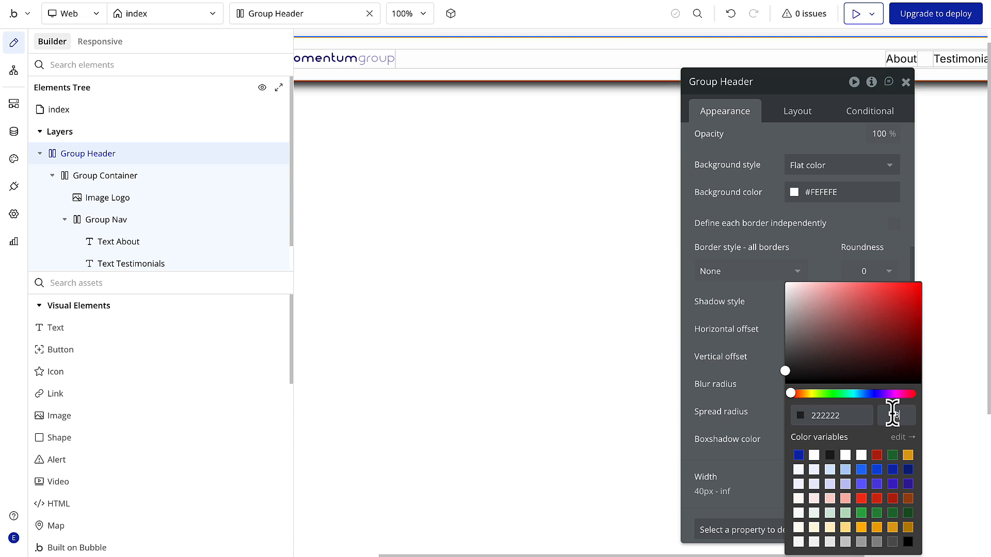
key(Return)
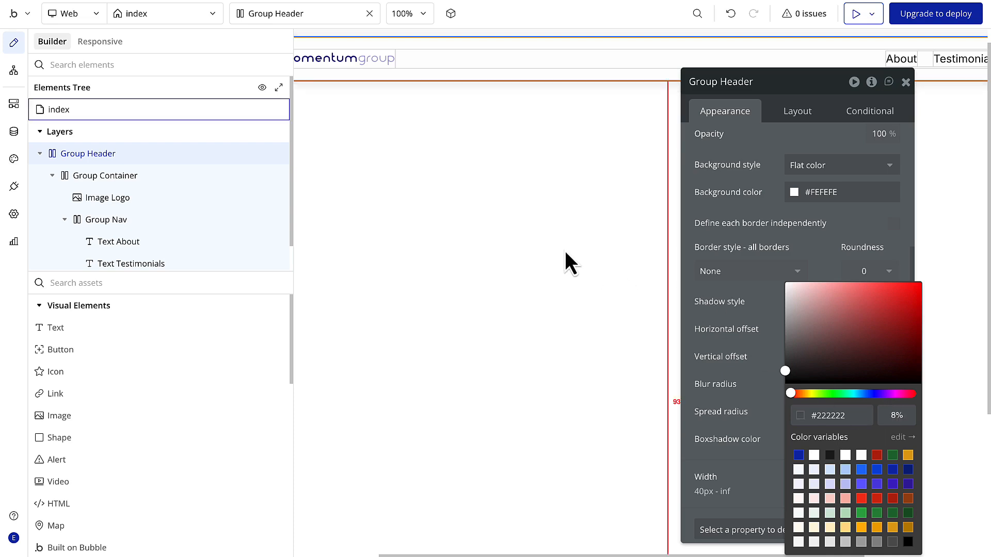
click(568, 261)
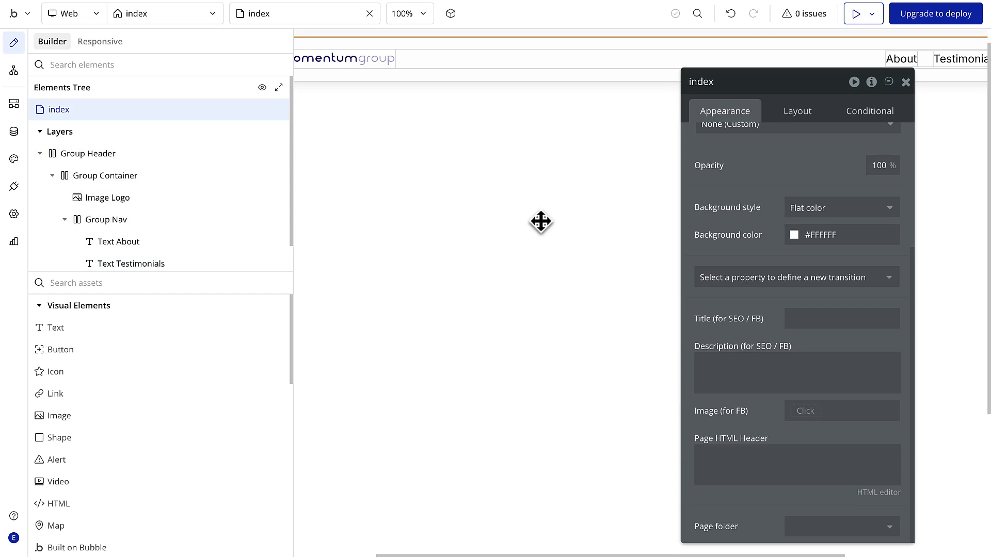
click(905, 83)
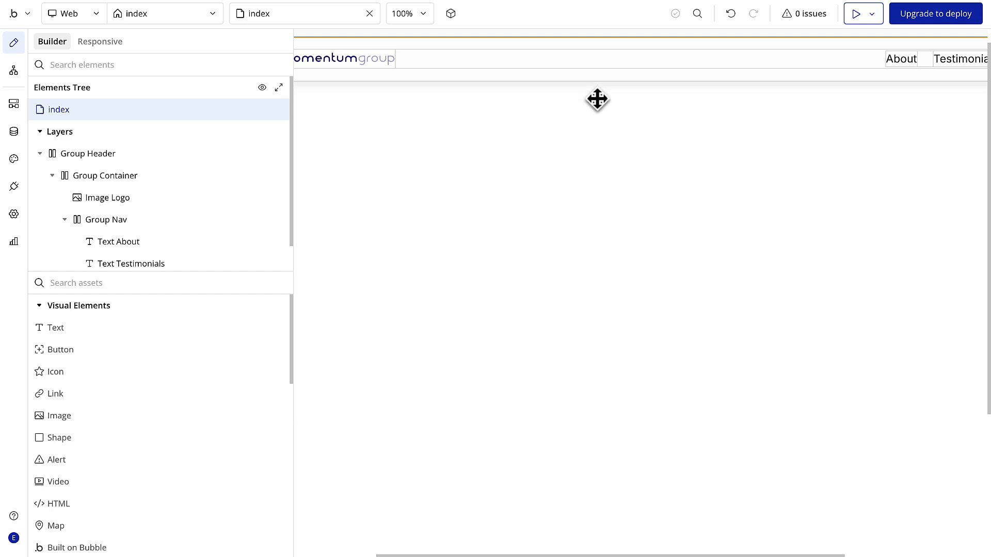
- Detach the Body 16 style from the Text About element
scroll(731, 72, right, 4)
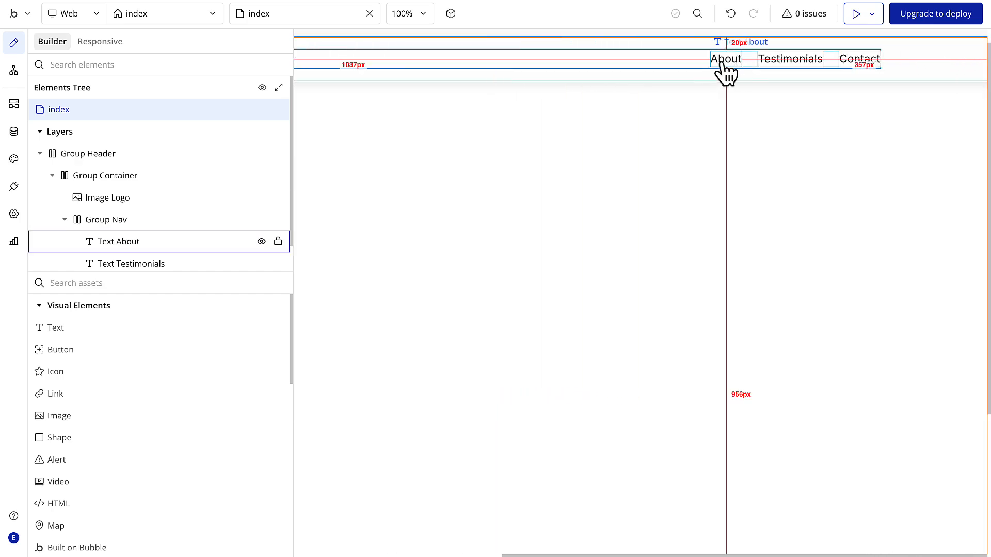
double_click(722, 61)
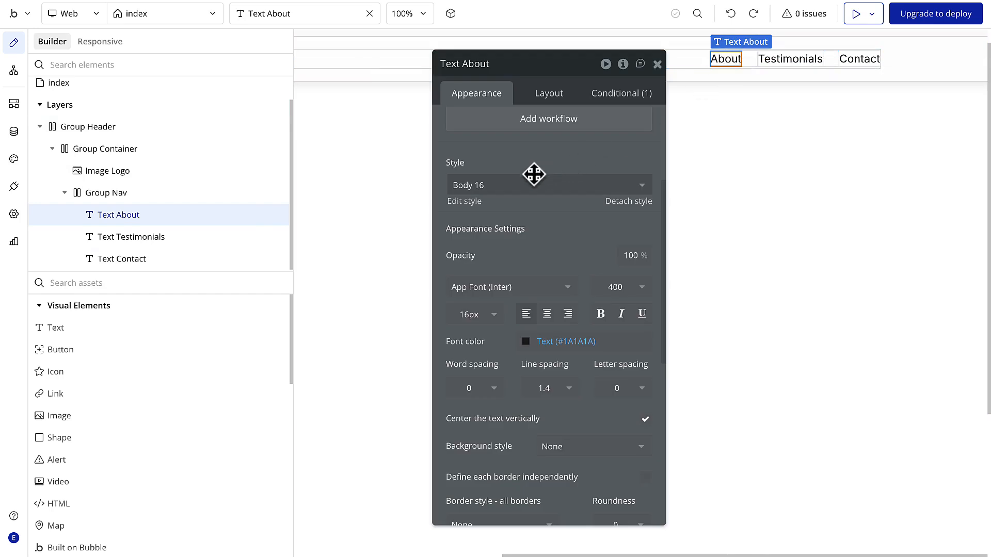
click(625, 201)
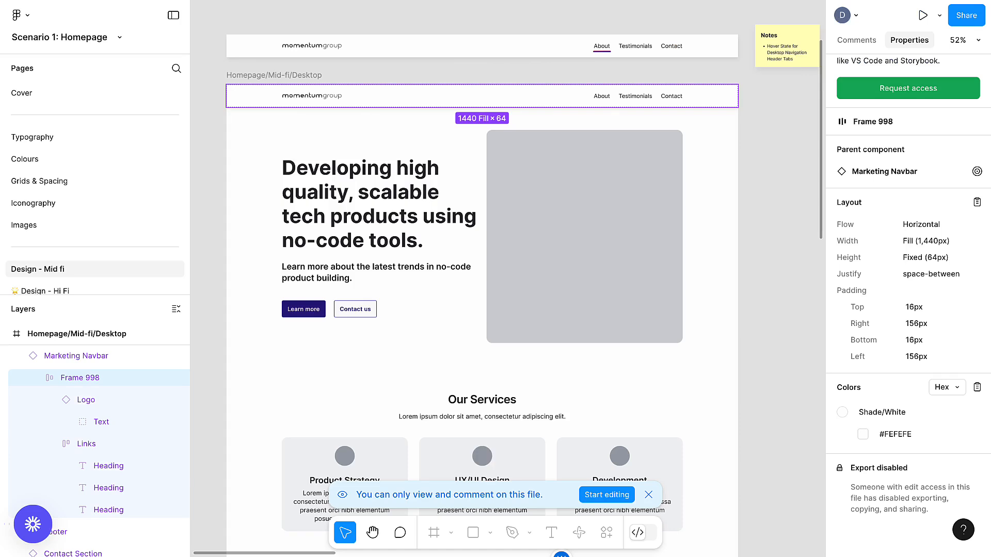
- Inspect the About link's typography in Figma and set Text About's line spacing to 1.5 in Bubble
click(603, 98)
scroll(862, 367, down, 5)
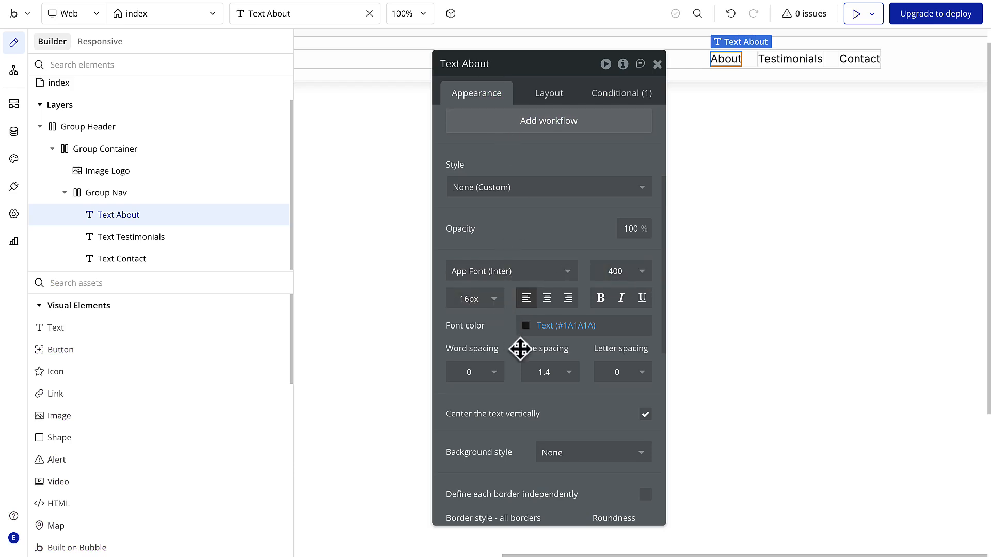
click(550, 372)
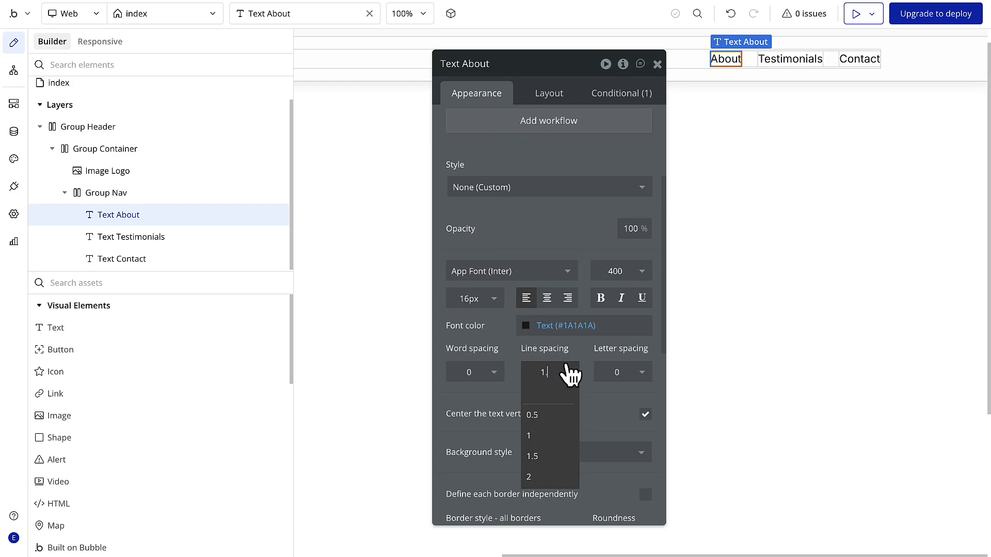
click(570, 373)
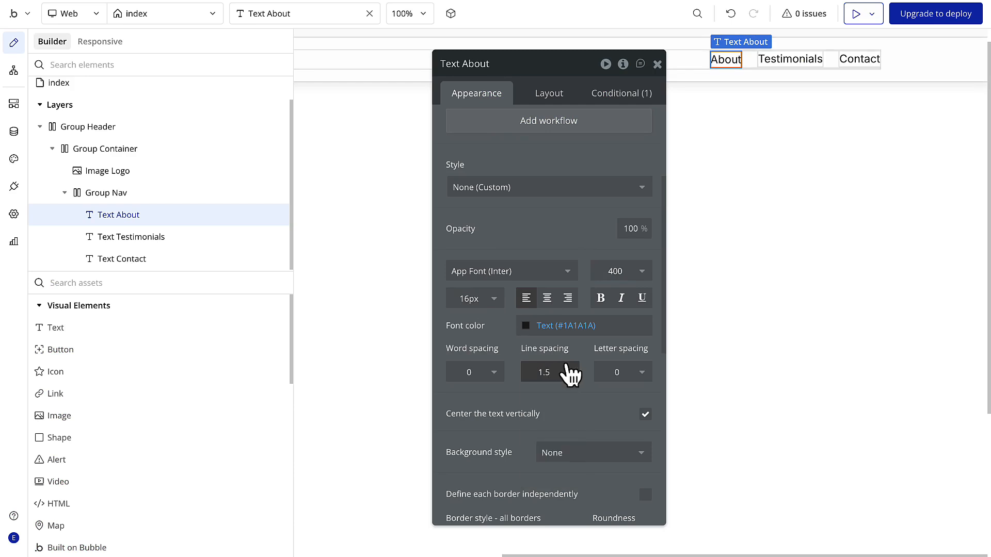
- Copy the About link's hex color from Figma and set Text About's font color to #24262B in Bubble
click(529, 329)
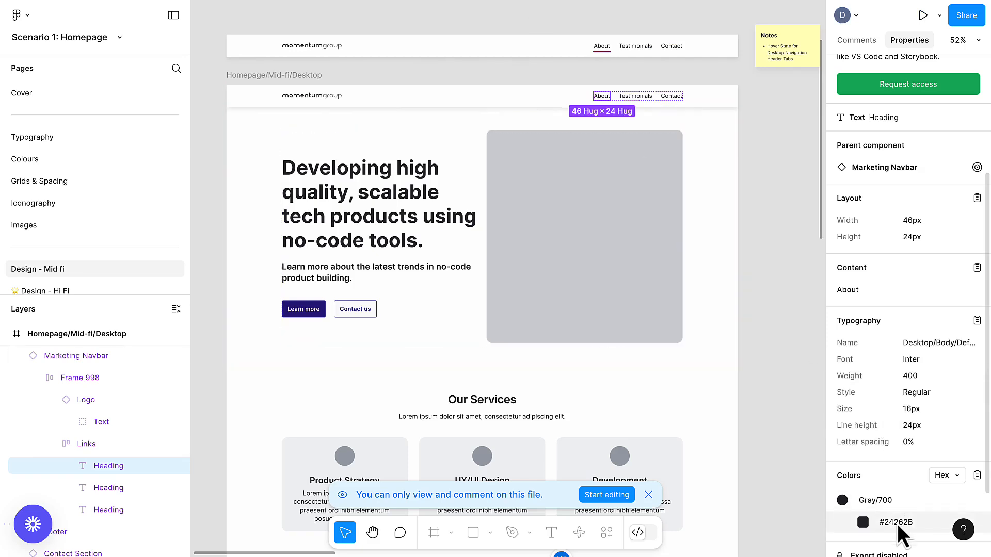
click(899, 525)
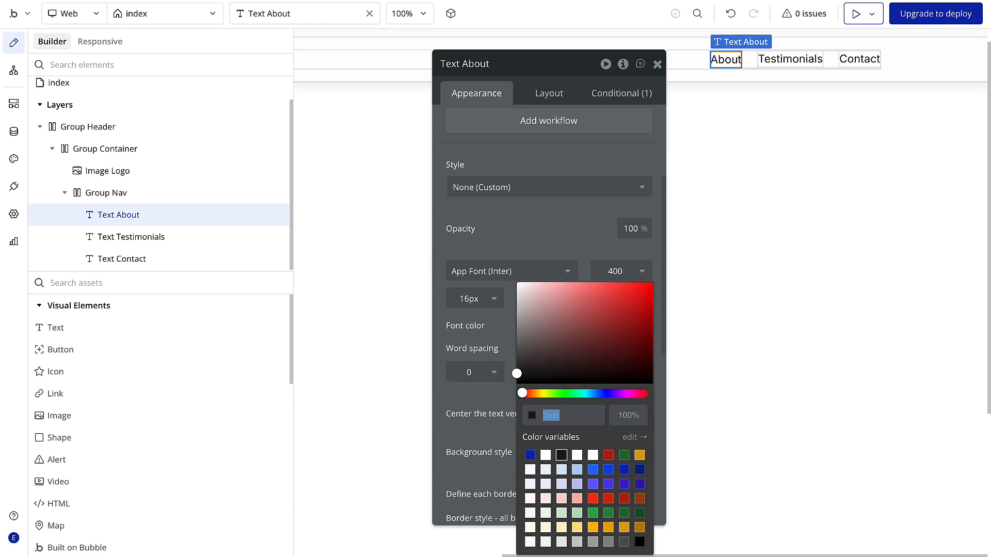
text(#24262B)
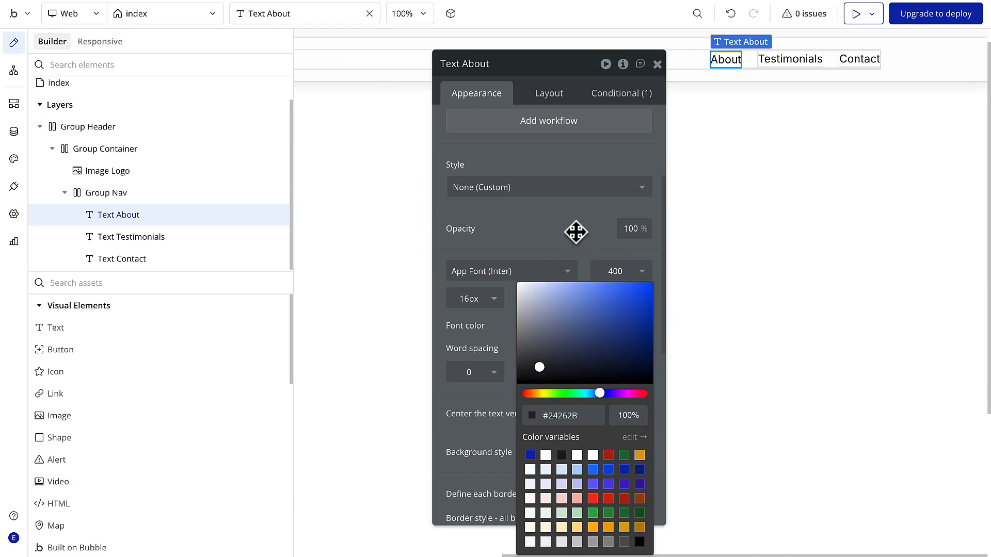
click(576, 232)
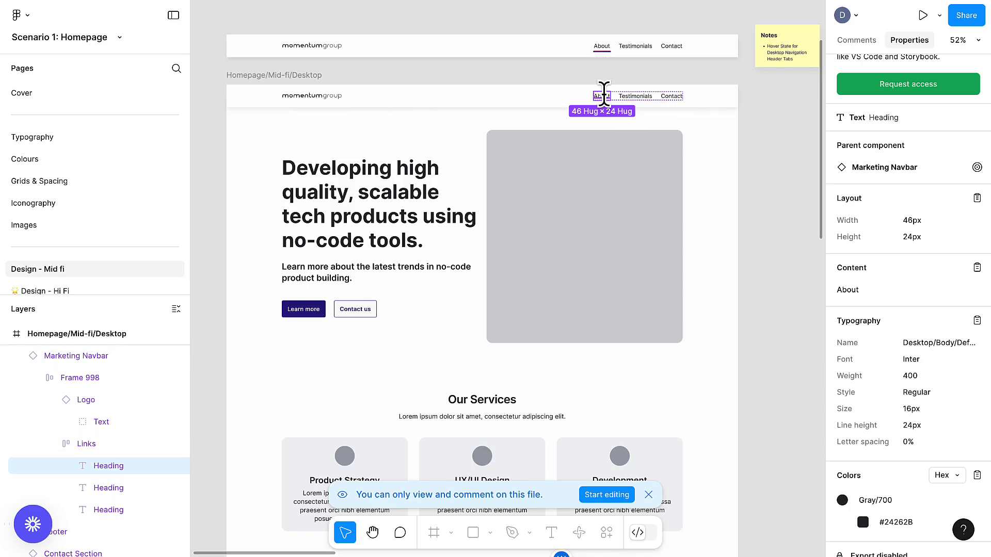
- Check the hovered About link in Figma and, in Bubble, give Text About an independently defined solid bottom border with width 4
click(607, 46)
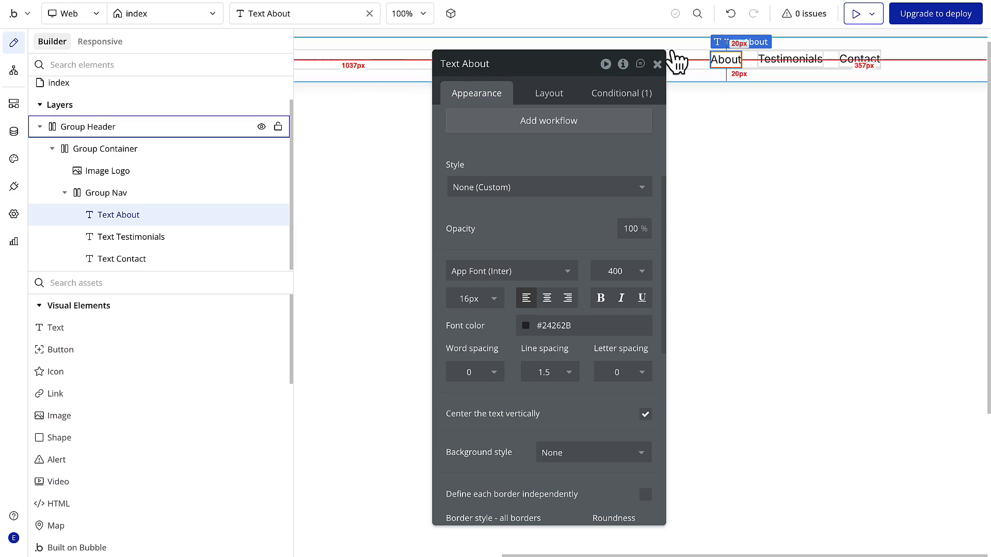
scroll(513, 272, down, 8)
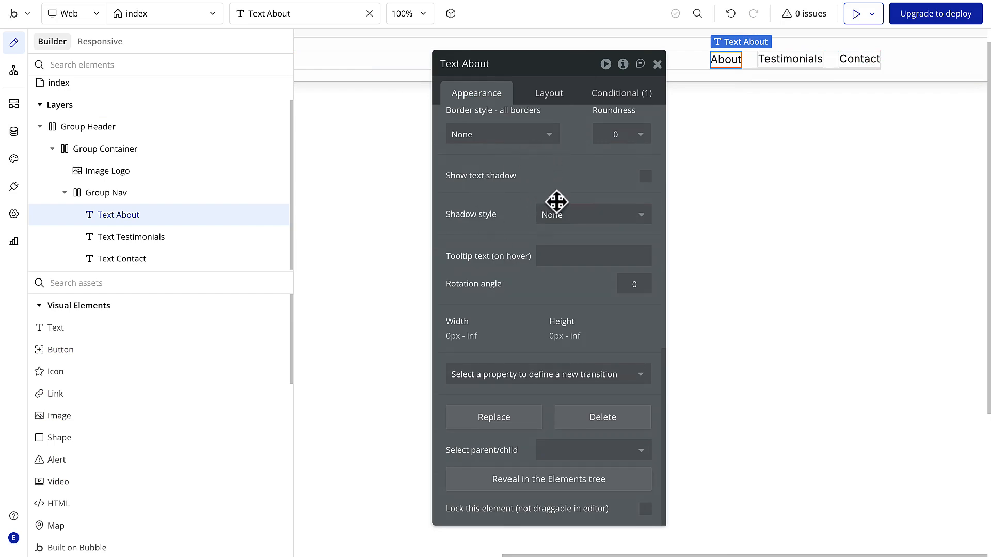
scroll(526, 190, up, 1)
scroll(525, 190, up, 1)
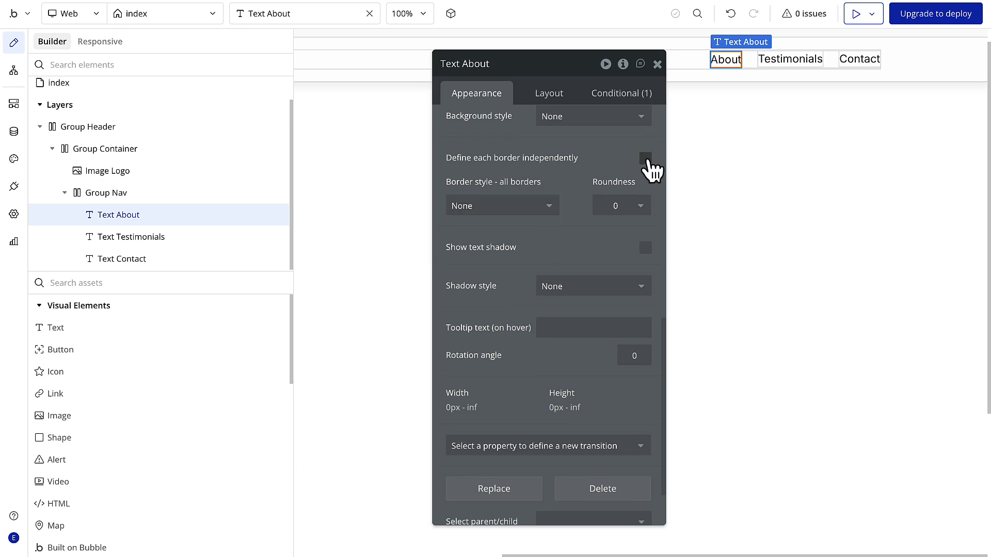
click(646, 159)
click(518, 305)
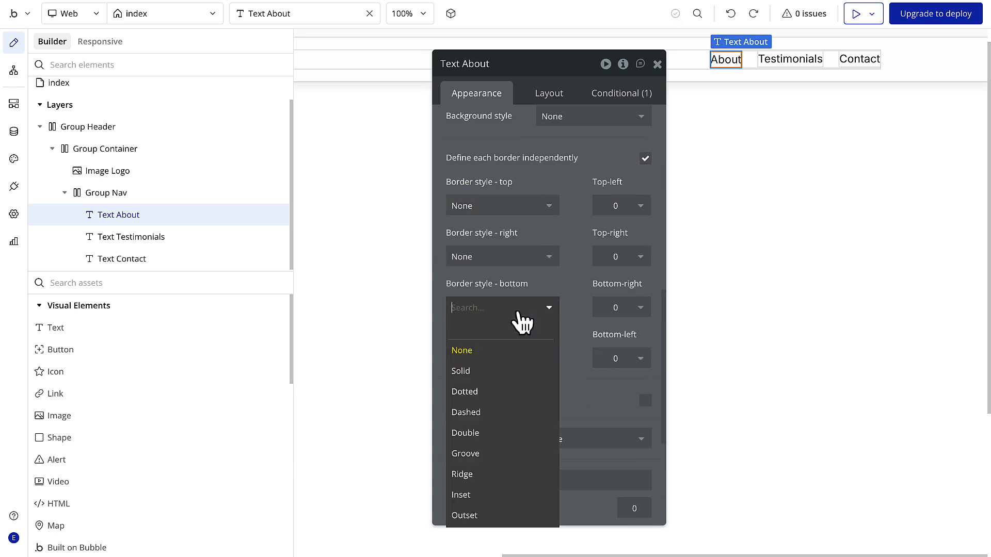
click(506, 368)
click(515, 338)
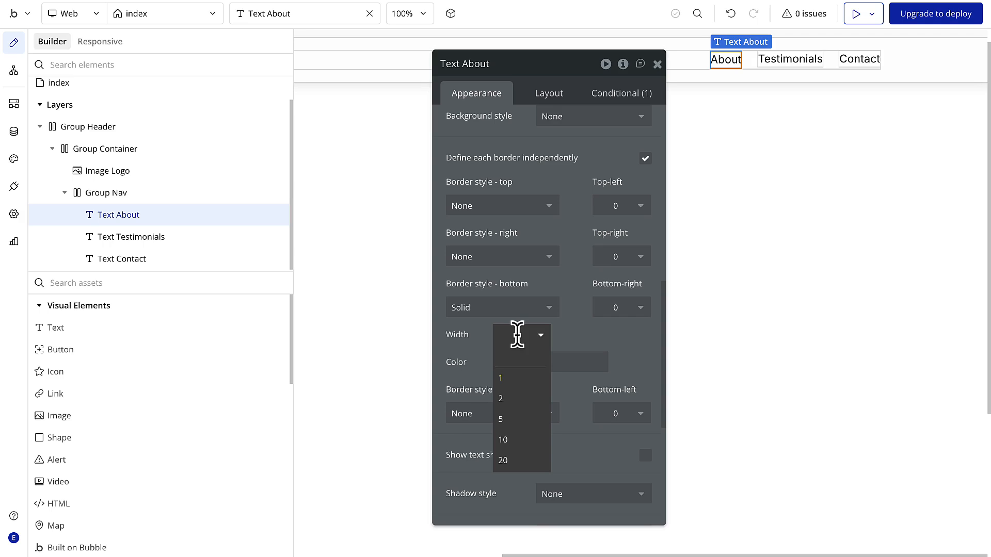
text(4)
click(567, 345)
- Set the color of Text About's bottom border to #FEFEFE
click(549, 362)
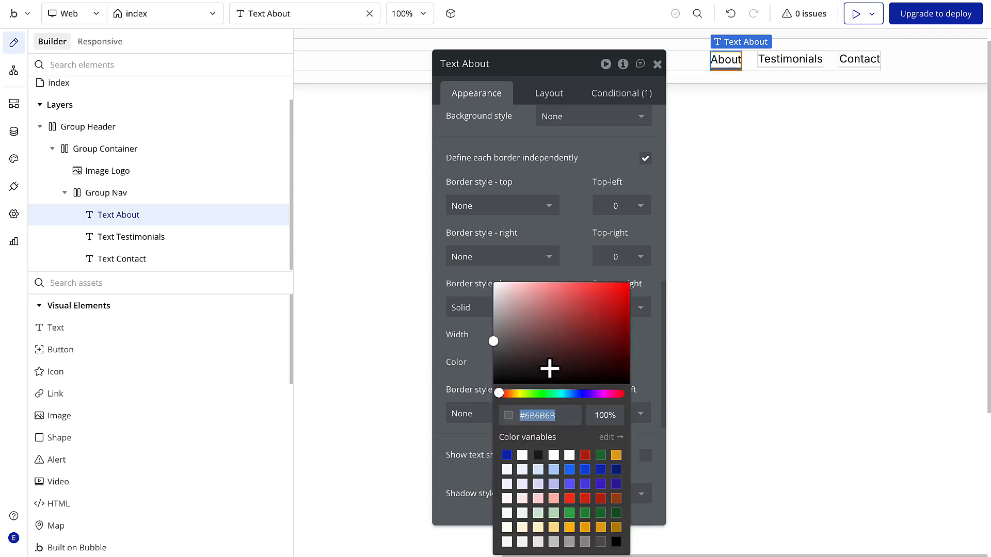
text(FEFEFE)
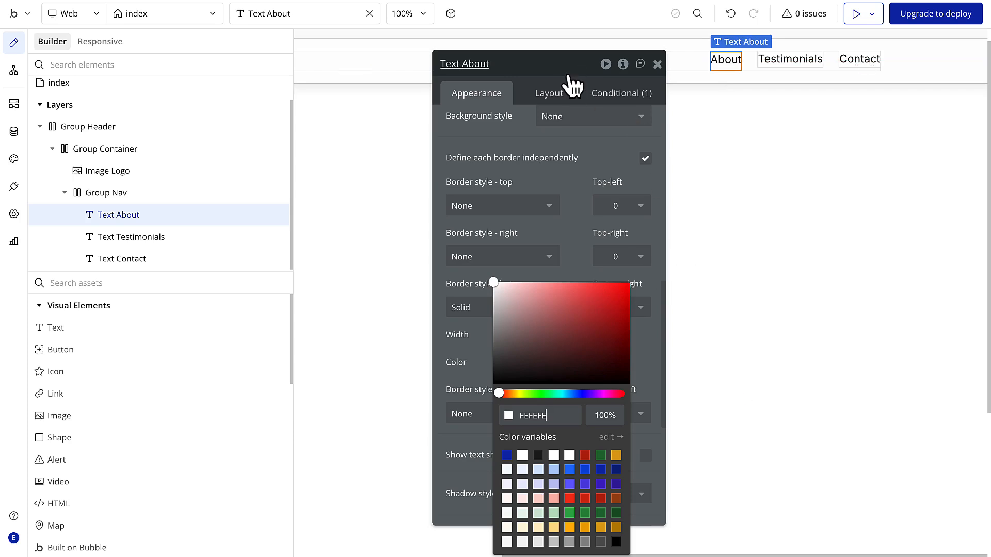
click(581, 254)
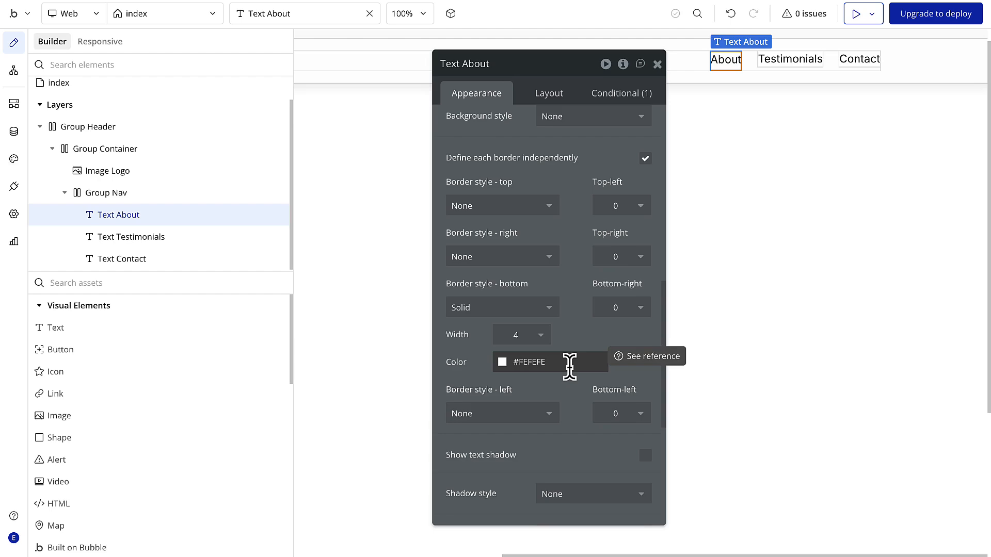
- Add a second condition to Text About that applies when This Text is hovered
click(618, 94)
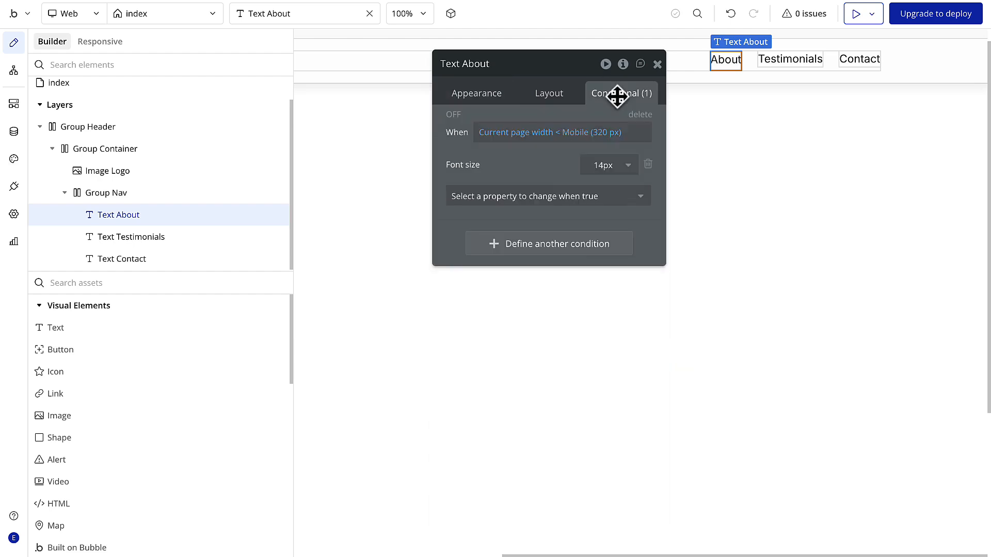
click(574, 253)
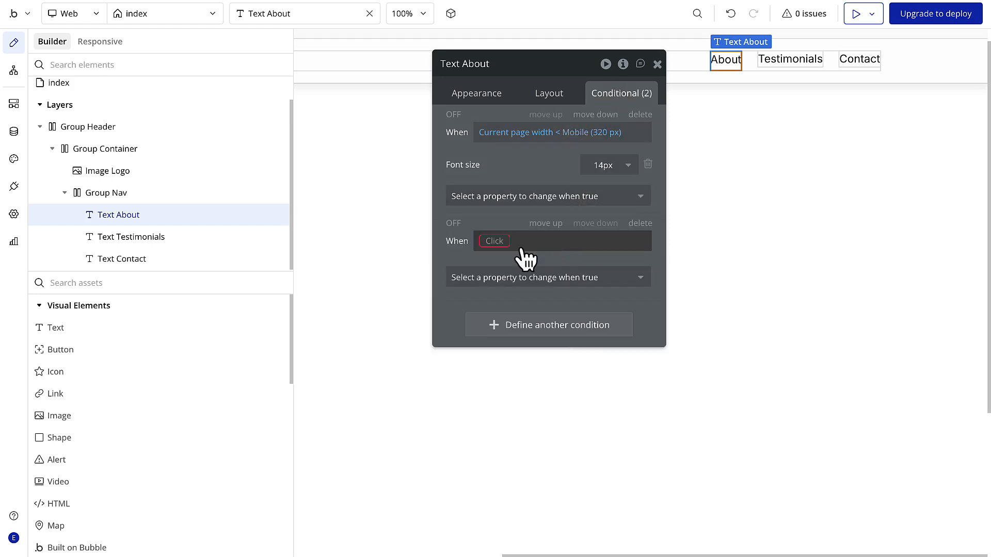
click(496, 243)
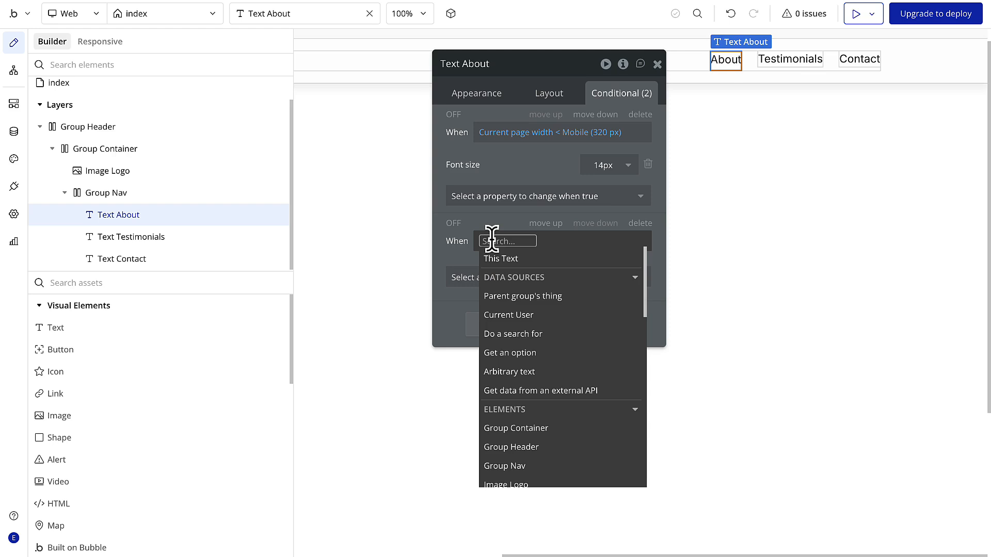
click(497, 260)
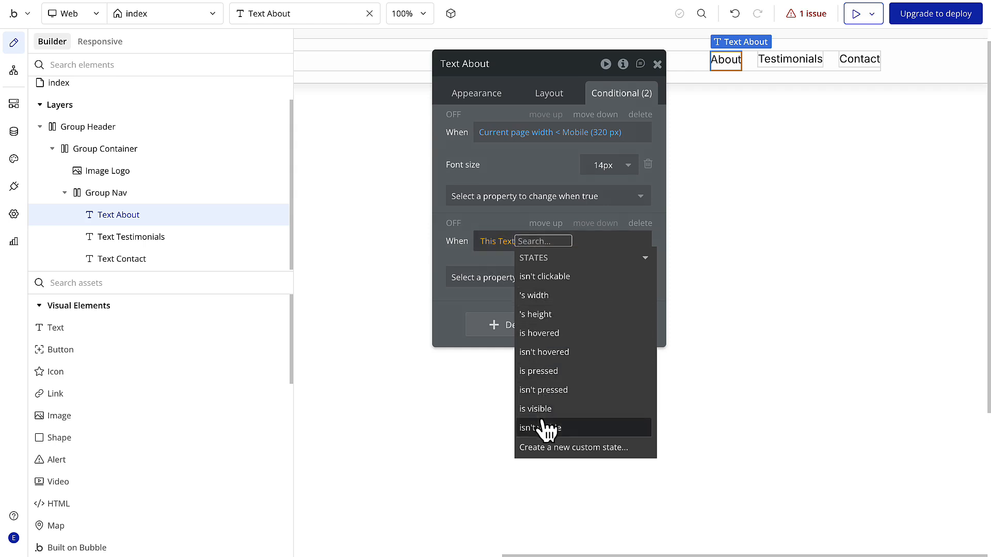
click(551, 338)
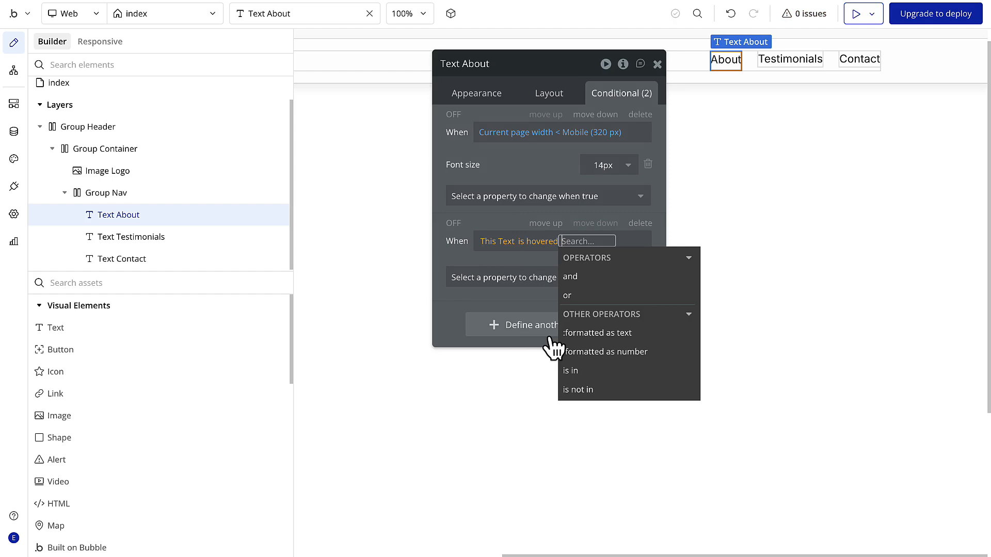
click(524, 260)
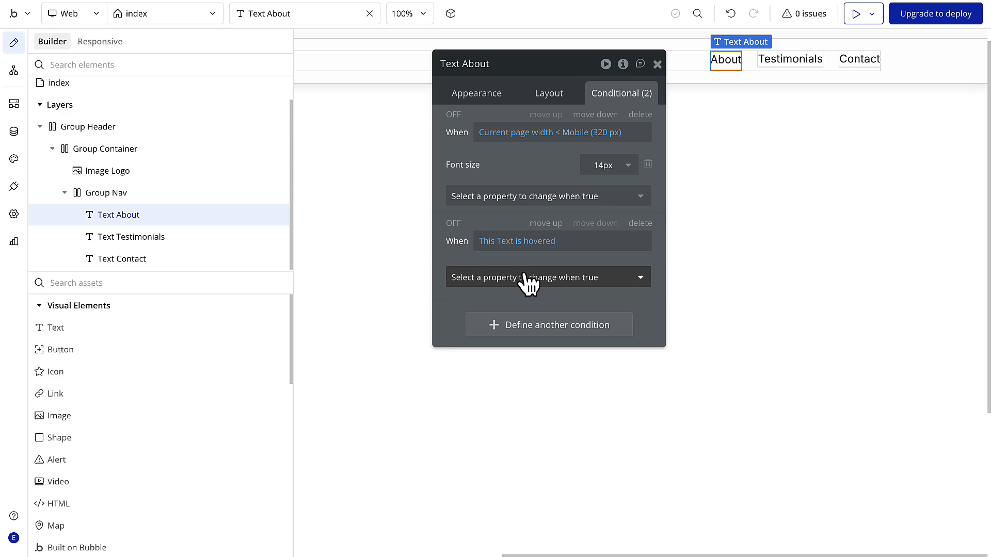
- Make the hover condition change Text About's bottom border color to #411AB6, and preview the page
click(527, 279)
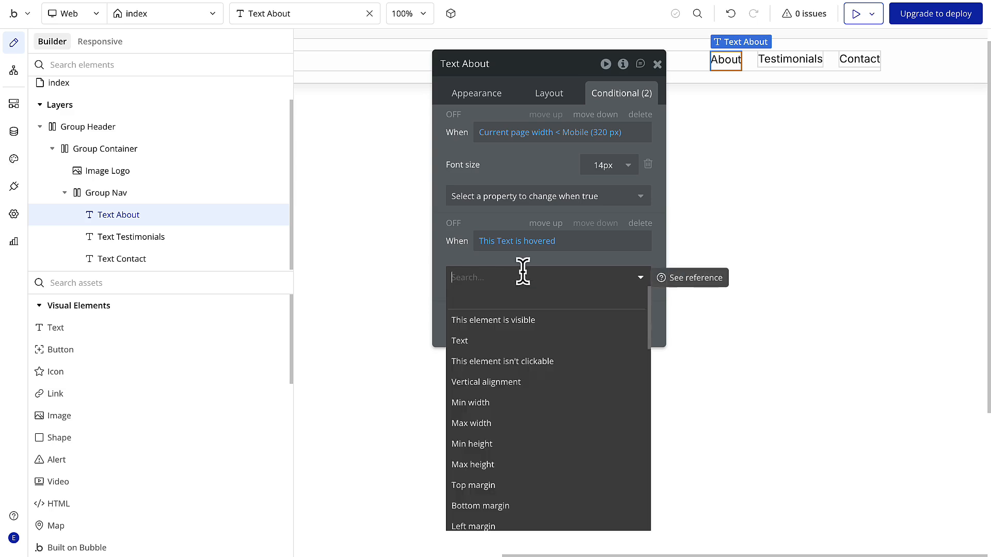
text(colo)
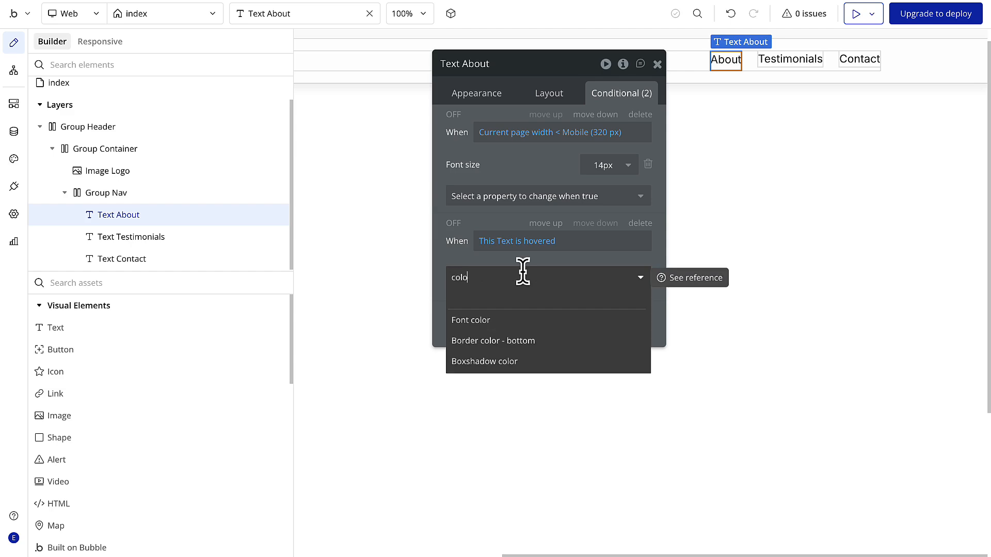
click(535, 343)
click(568, 273)
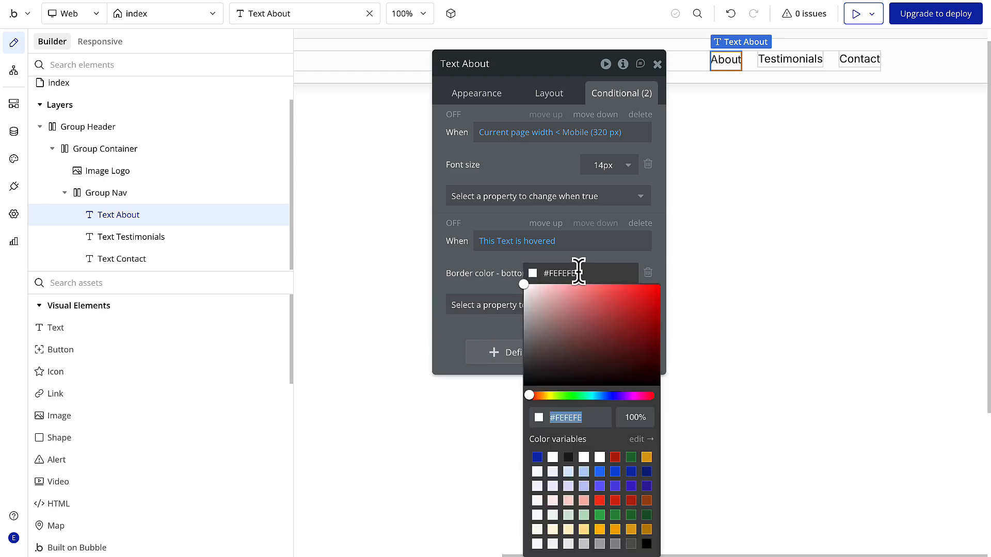
click(588, 415)
key(BackSpace)
key(BackSpace)
key(BackSpace)
key(BackSpace)
key(BackSpace)
key(BackSpace)
text(411AB6)
key(Return)
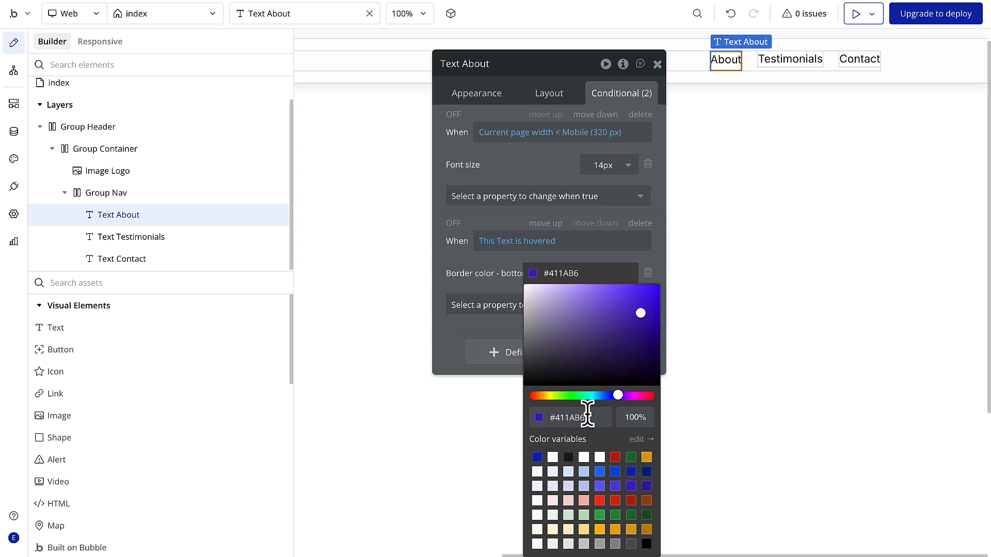
click(496, 282)
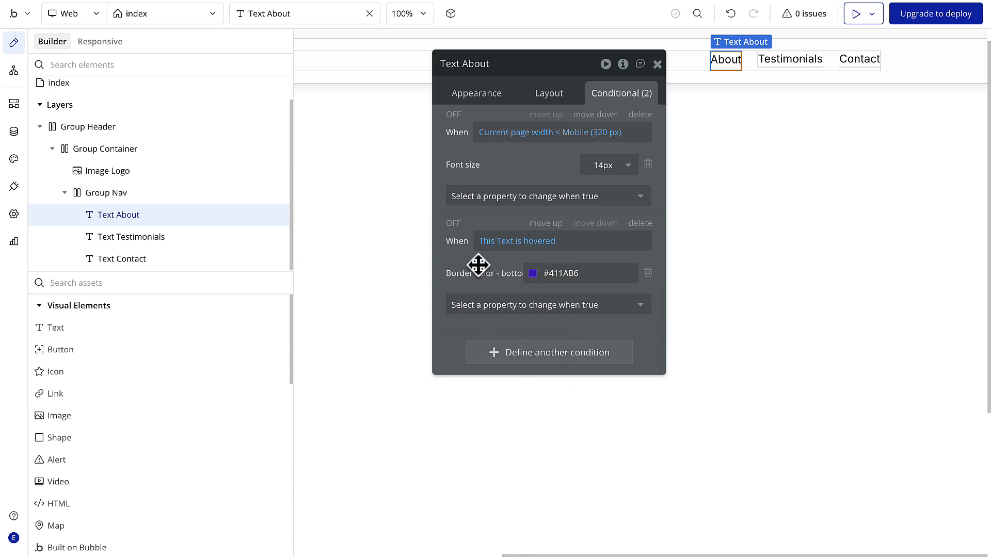
click(856, 13)
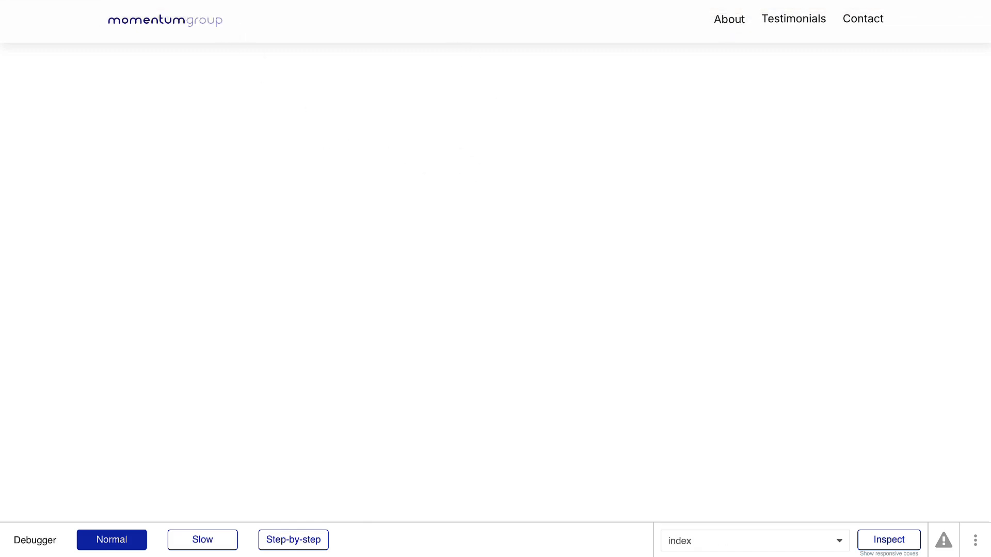
click(107, 1)
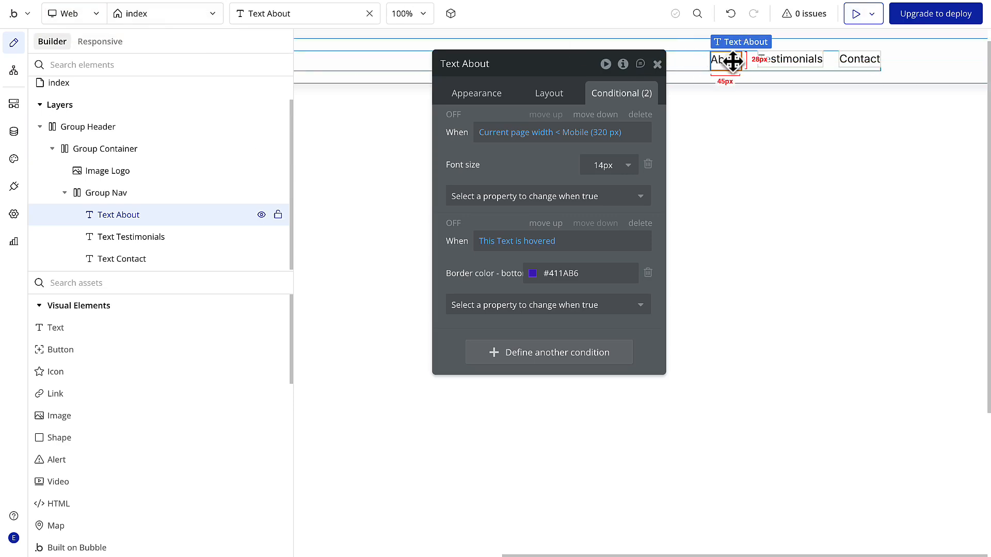
- Duplicate Text About twice in Group Nav and delete the original Text Testimonials and Text Contact elements
key(ctrl+d)
key(ctrl+d)
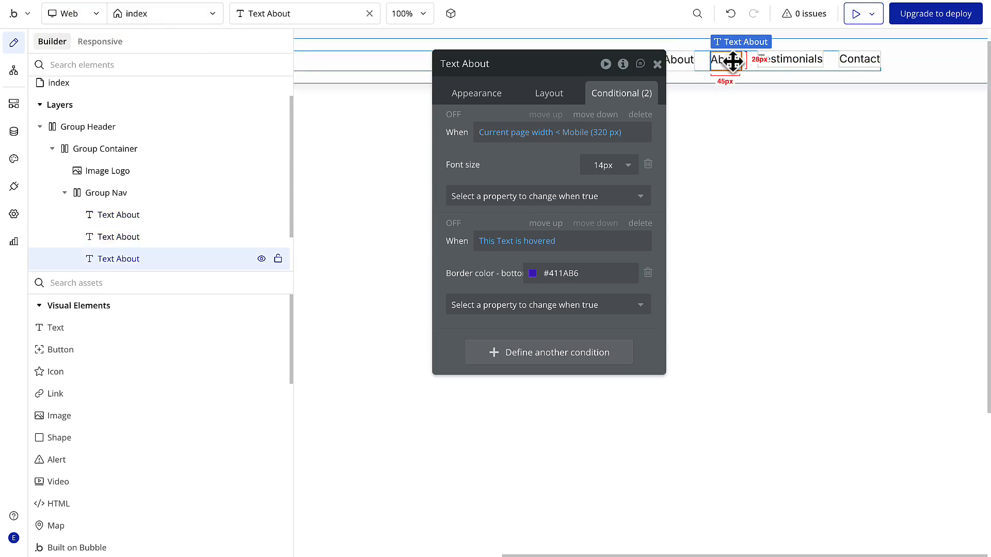
click(792, 61)
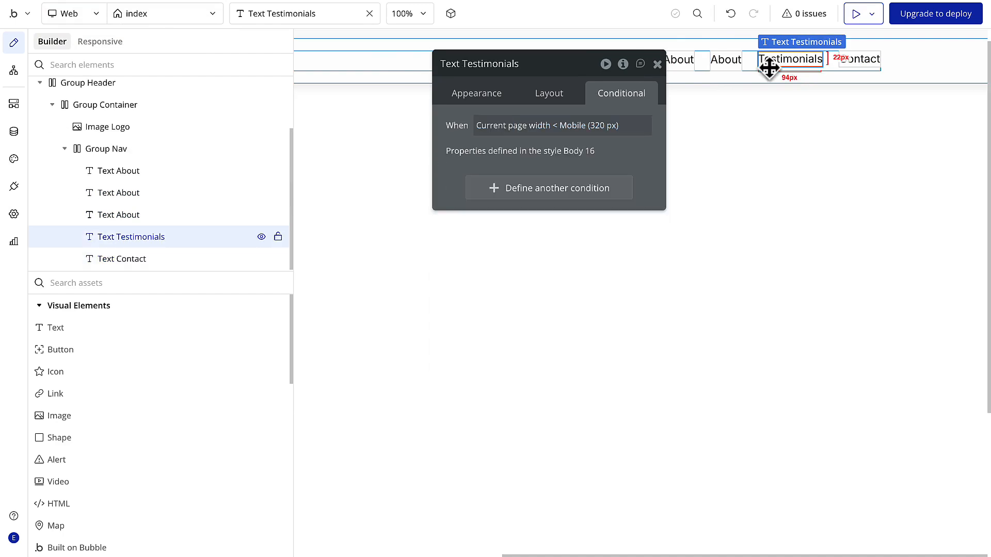
key(Delete)
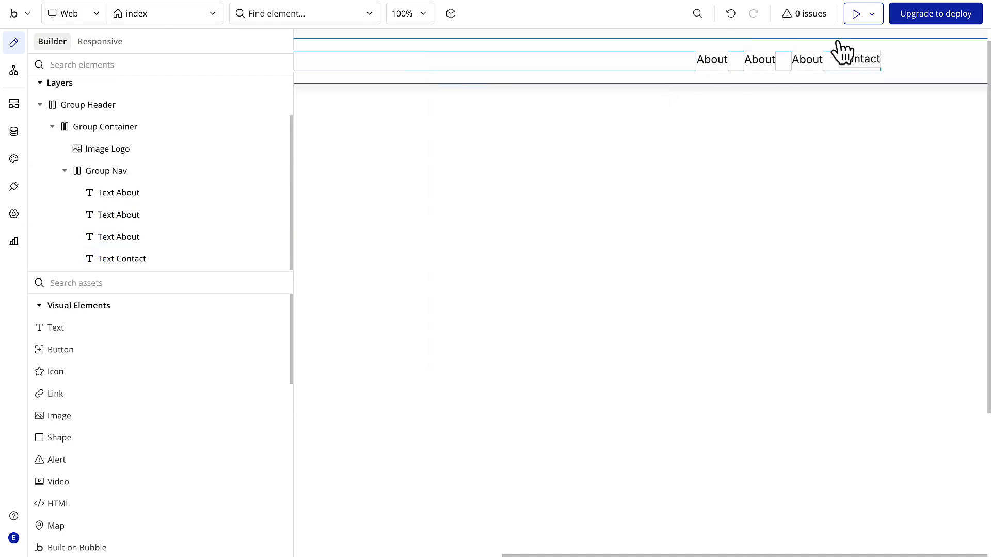
click(858, 60)
key(Delete)
- Change the content of the middle About text in Group Nav to "Testimonials"
click(822, 60)
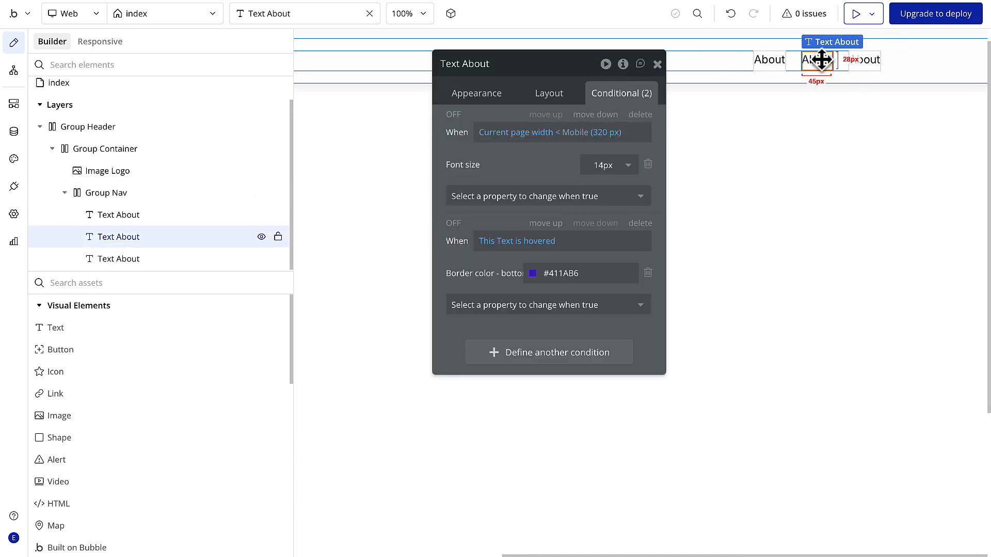
click(494, 95)
double_click(489, 128)
text(Testimonials)
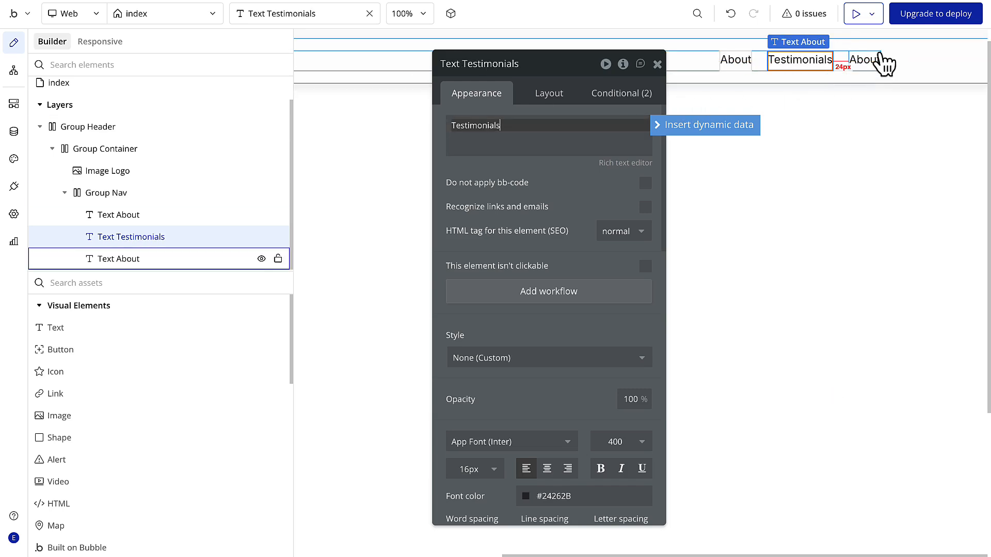
- Change the content of the last About text in Group Nav to "Contact"
click(876, 61)
double_click(481, 125)
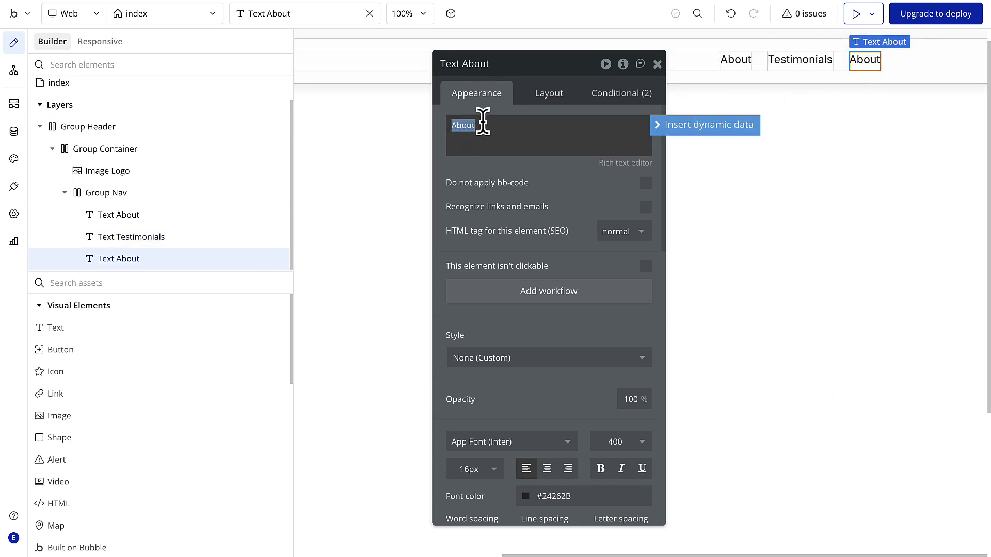
text(Contact)
click(491, 170)
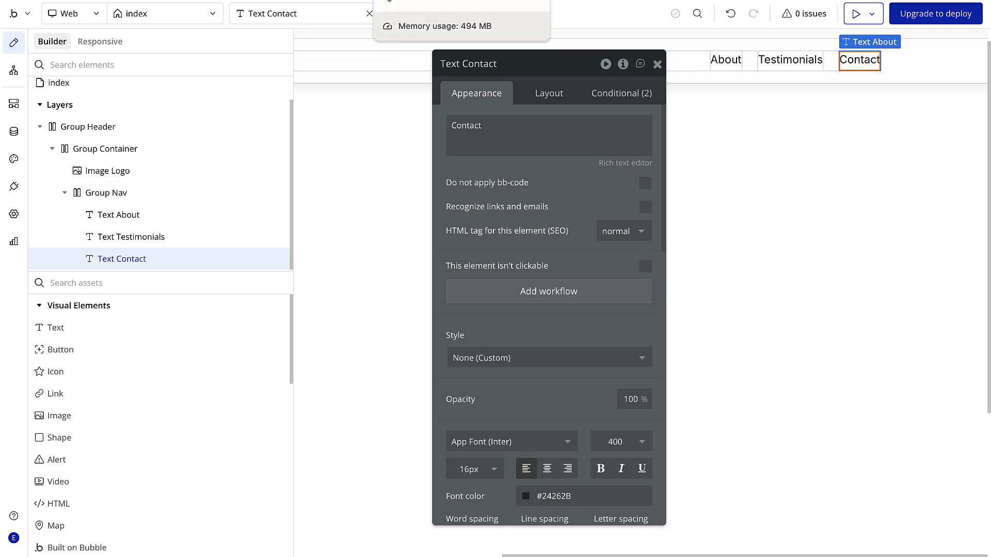
- Check the desktop navbar frame's width and padding in Figma and set Group Container's max width to 1128 px in Bubble
click(418, 1)
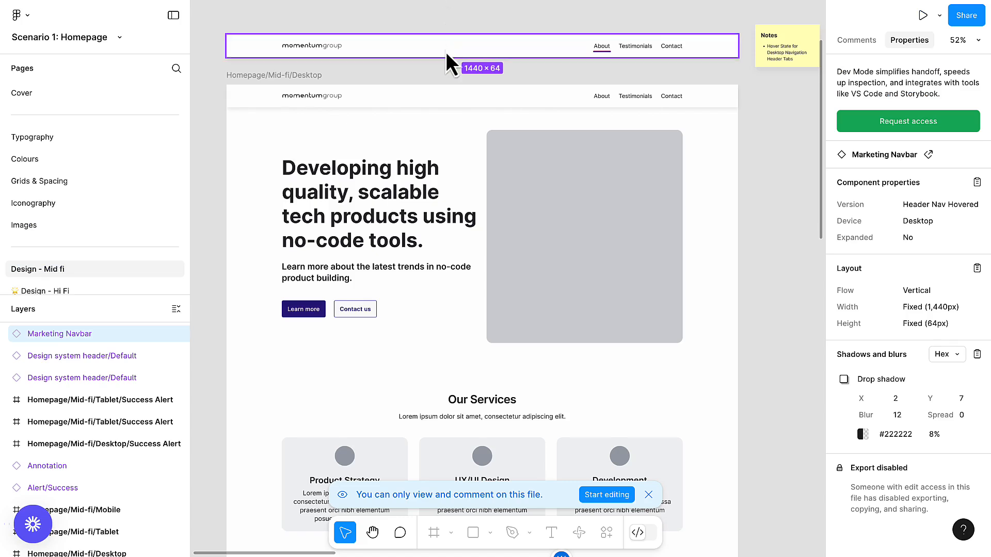
click(440, 97)
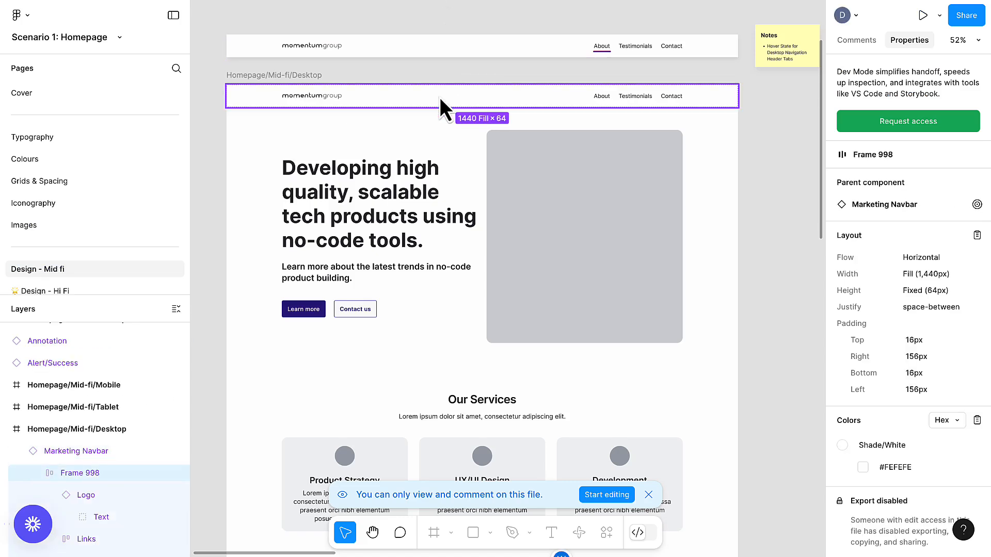
click(352, 0)
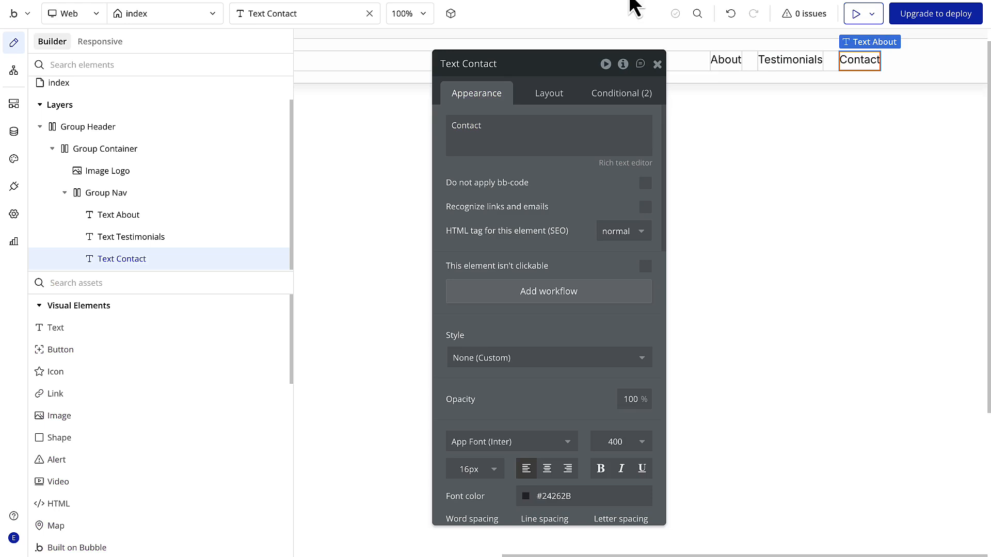
click(680, 63)
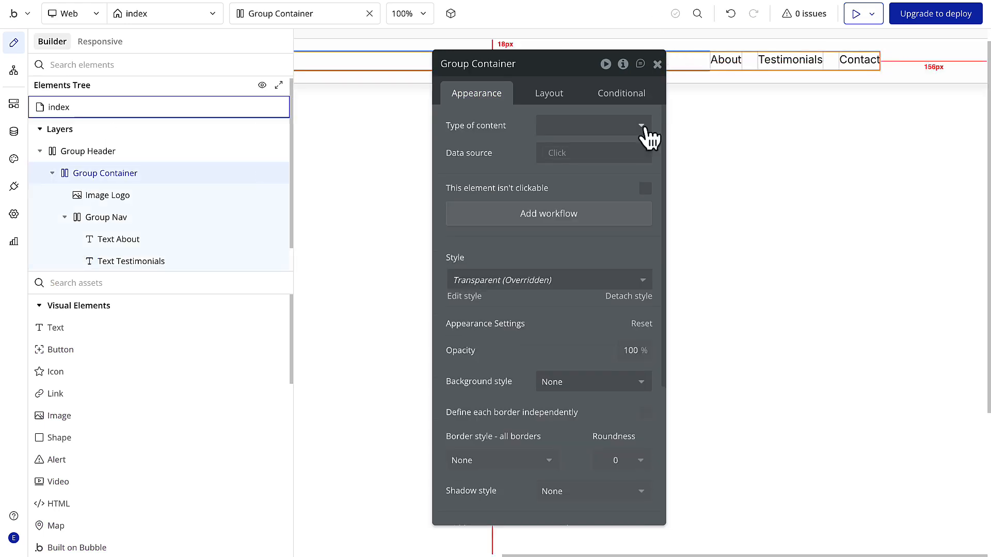
click(551, 96)
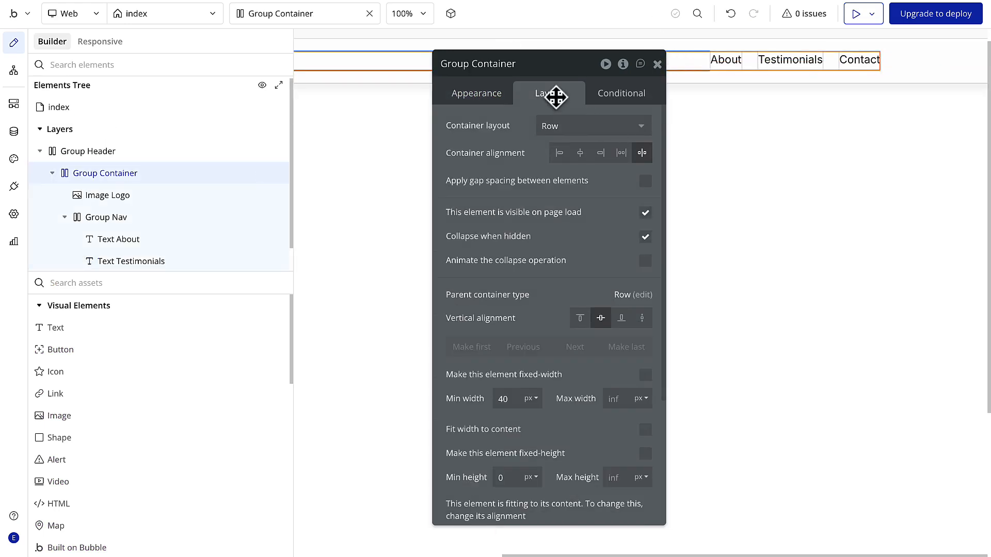
click(619, 398)
text(110)
text(8)
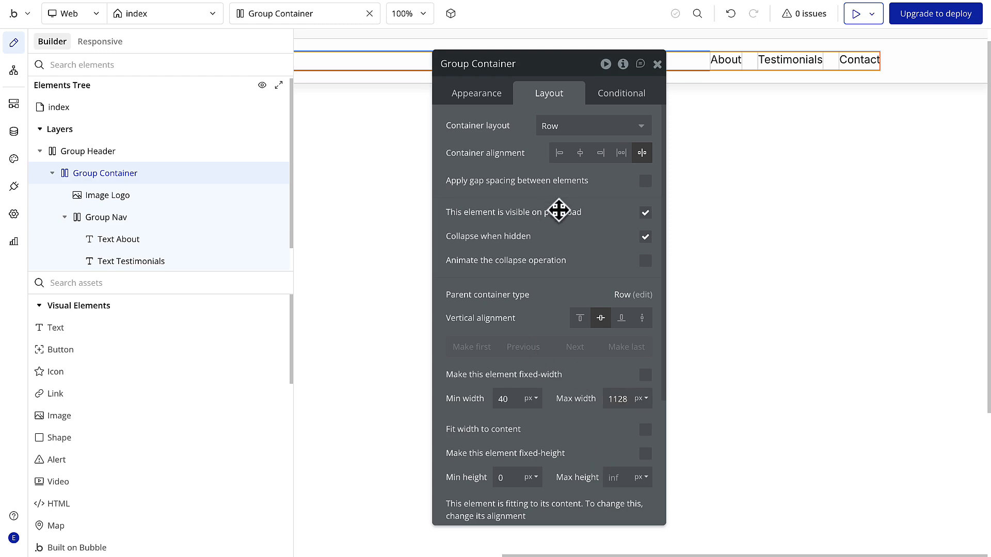
click(657, 64)
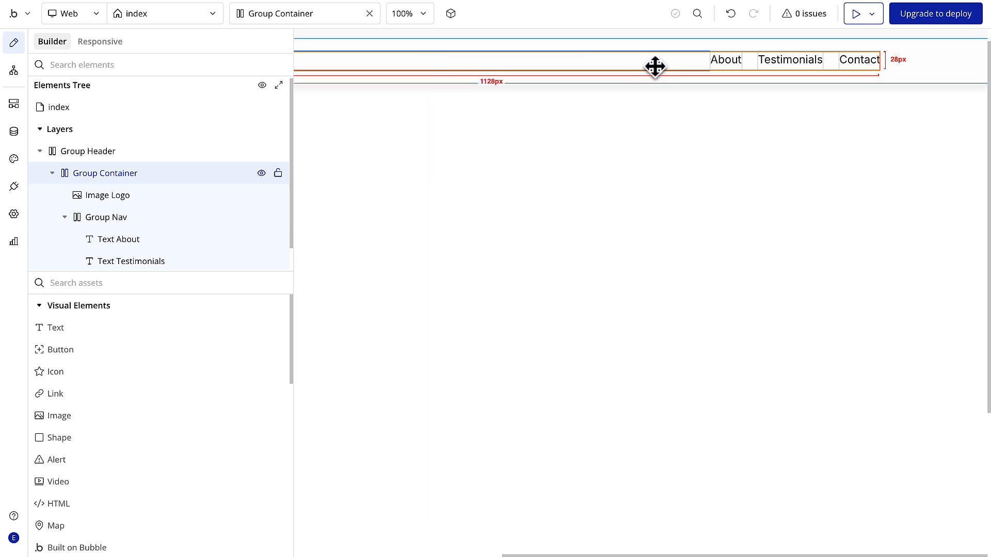
- Preview the refreshed index page to check the finished header, and return to the Bubble editor
scroll(542, 160, left, 3)
click(864, 12)
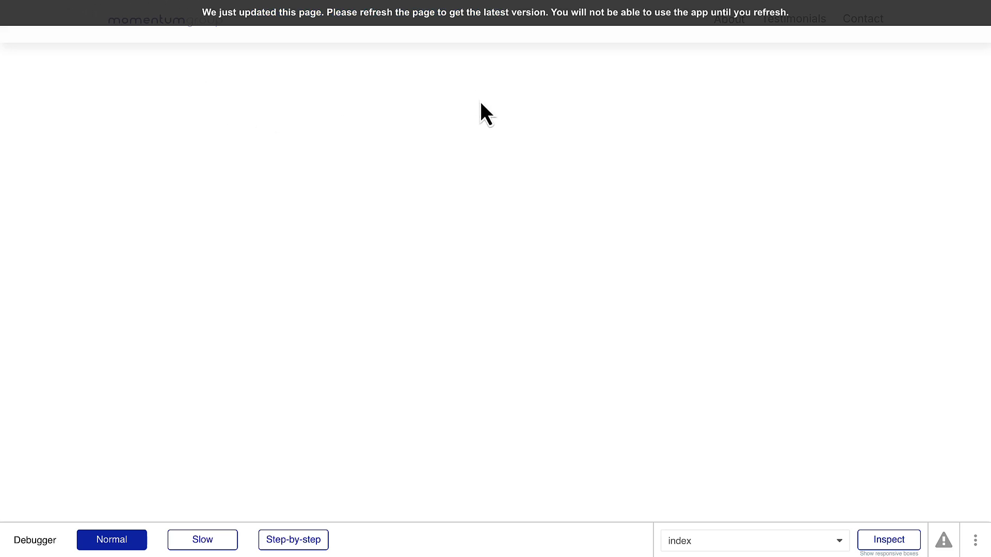
key(super+r)
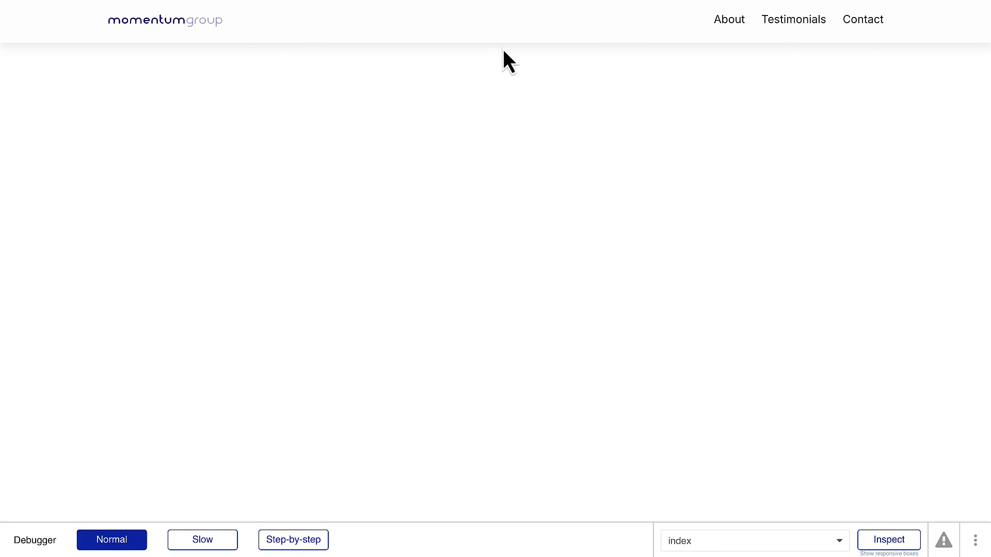
key(ctrl+shift+Tab)
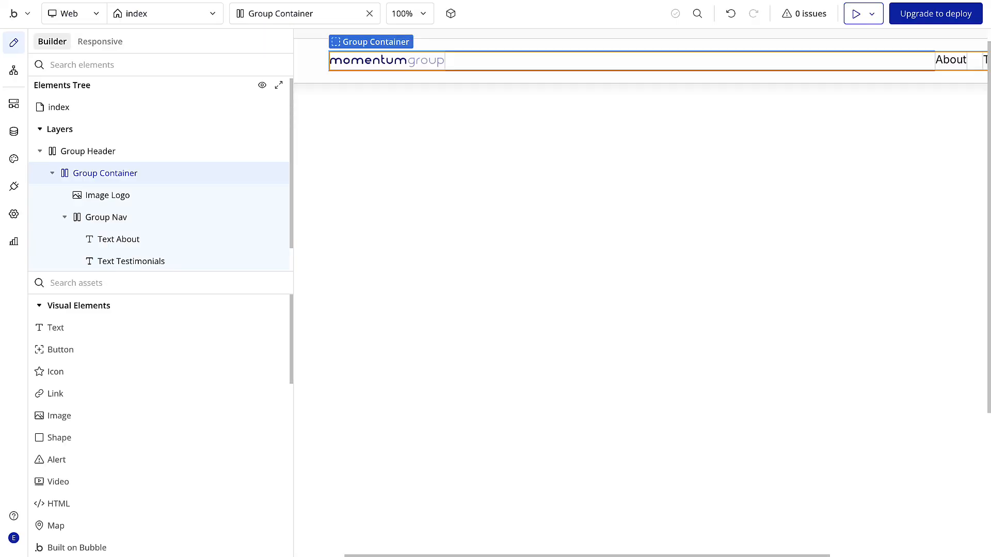